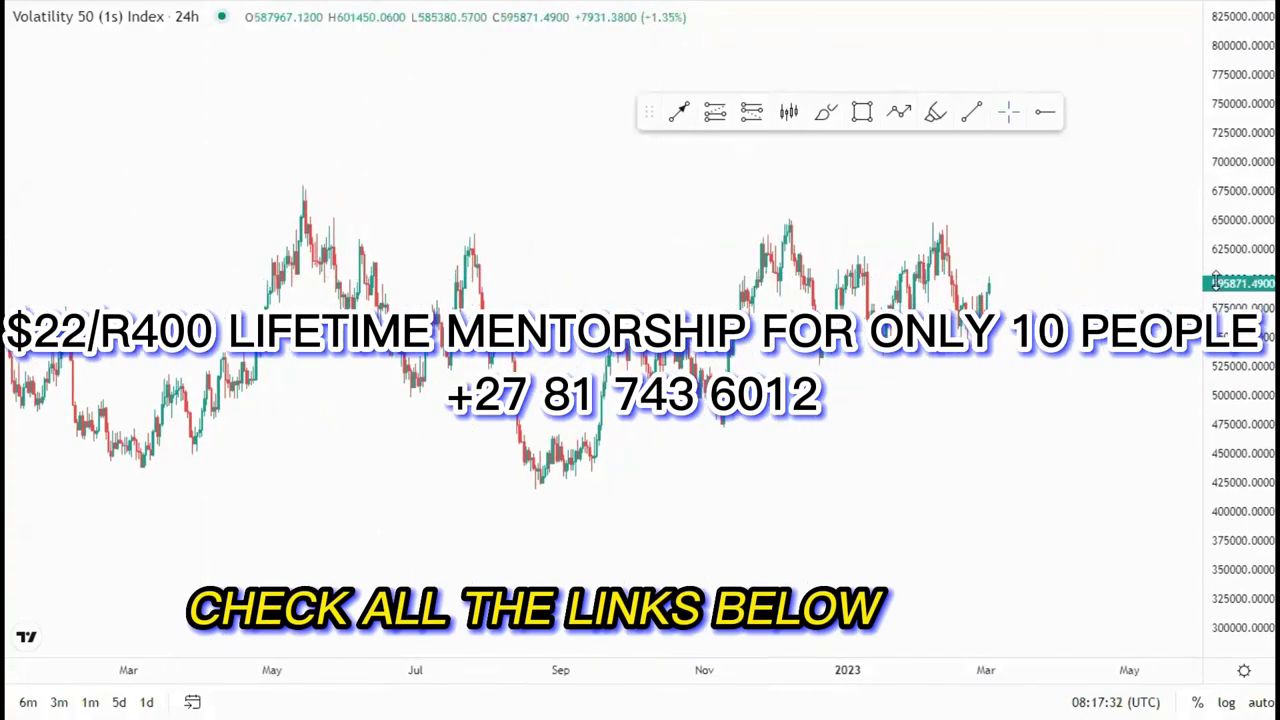
# Compress the price scale and place a horizontal ray from the late-July 2022 high at about 638,771.
pyautogui.moveTo(1215, 281); pyautogui.dragTo(1204, 397)
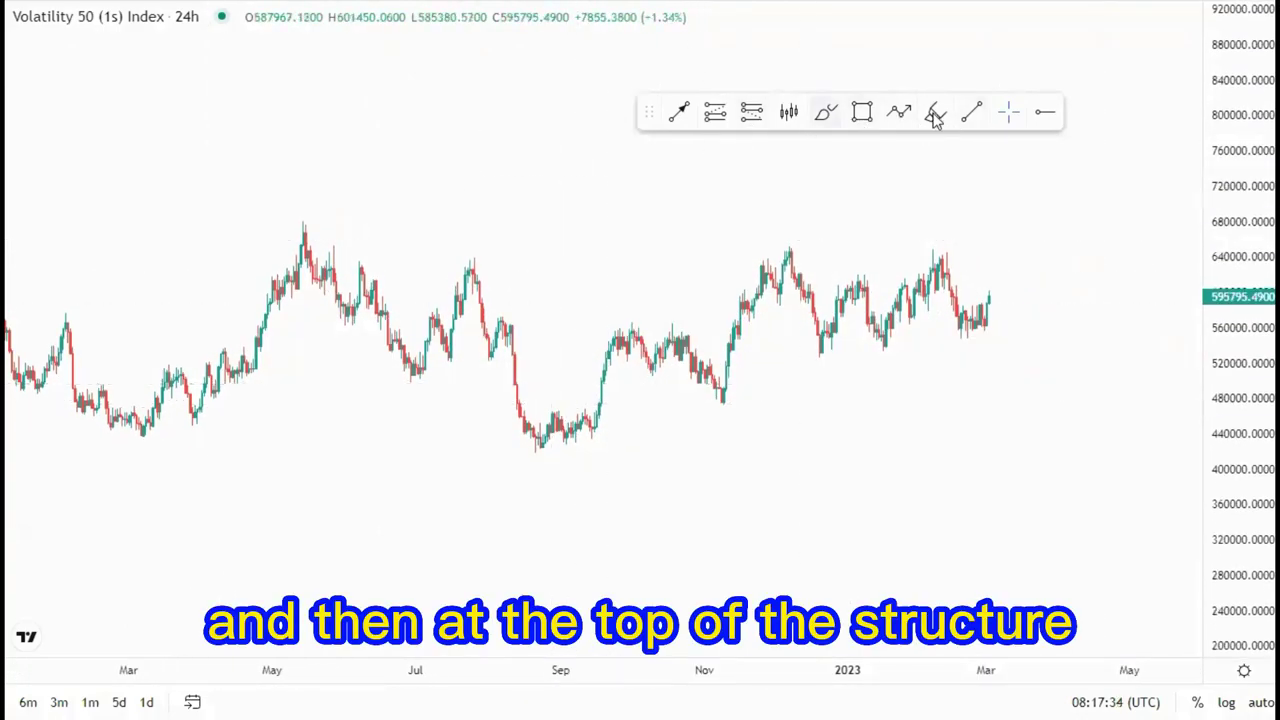
pyautogui.click(480, 261)
pyautogui.moveTo(464, 257); pyautogui.dragTo(471, 259)
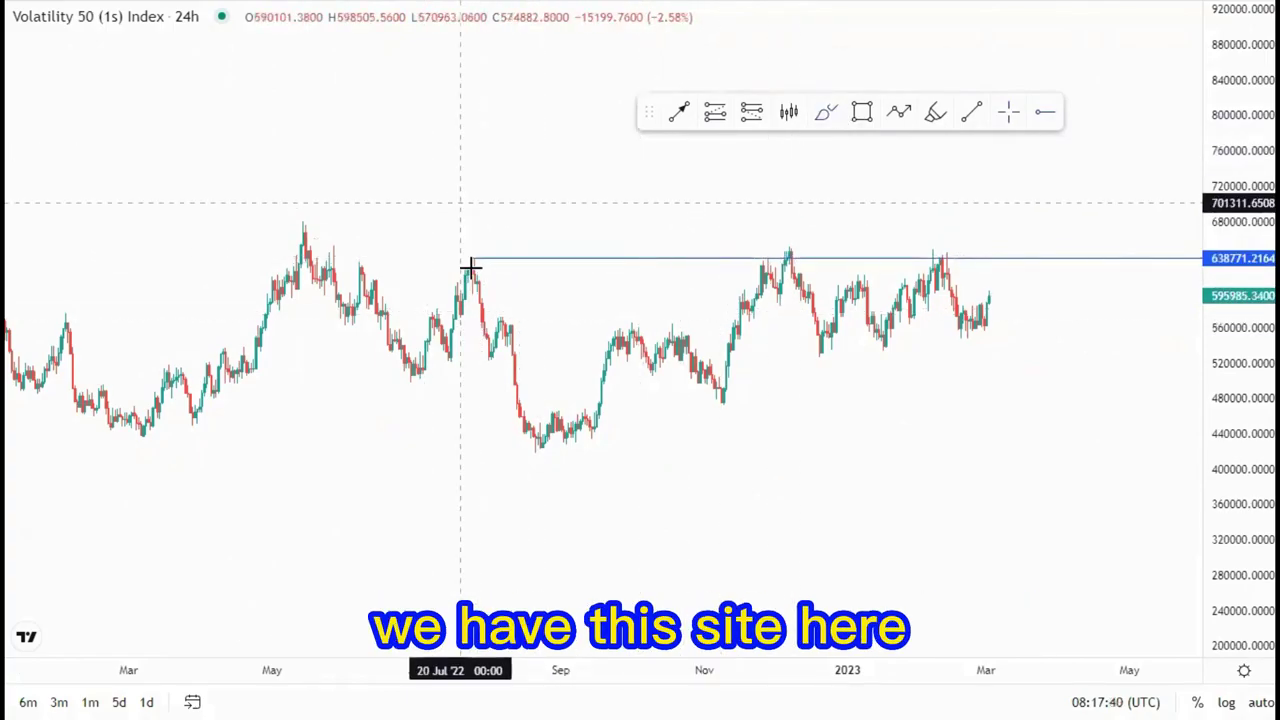
# Circle the July, December and February highs along the horizontal ray with the Brush.
pyautogui.click(474, 252)
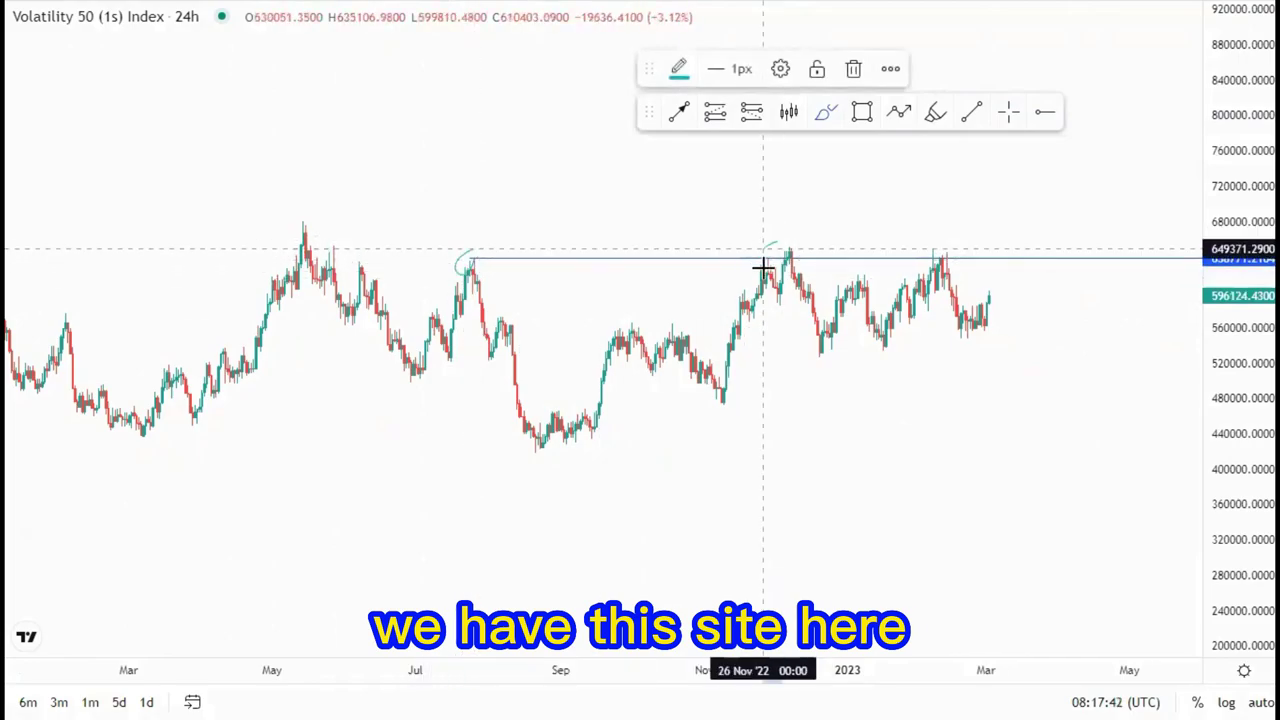
pyautogui.moveTo(763, 268); pyautogui.dragTo(790, 244)
pyautogui.moveTo(939, 238)
pyautogui.mouseDown()
pyautogui.moveTo(923, 243)
pyautogui.moveTo(956, 243)
pyautogui.mouseUp()
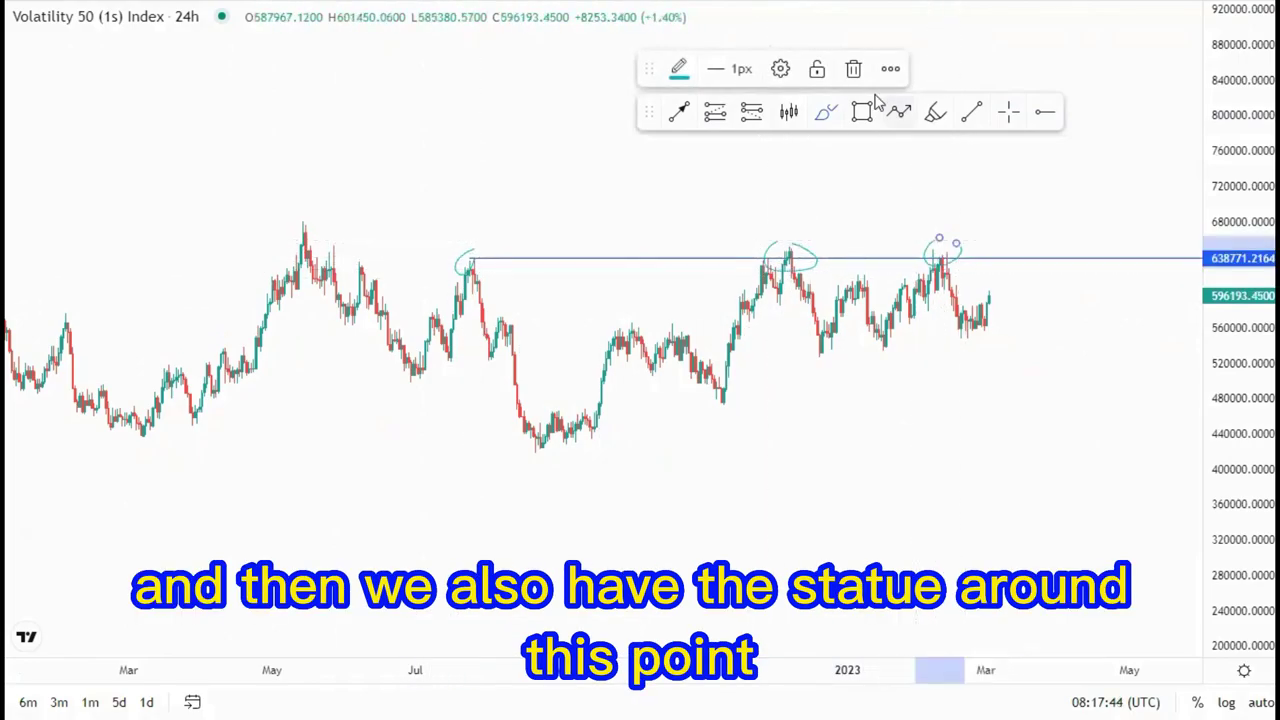
# Delete the brush circles around the highs on the horizontal ray.
pyautogui.click(852, 68)
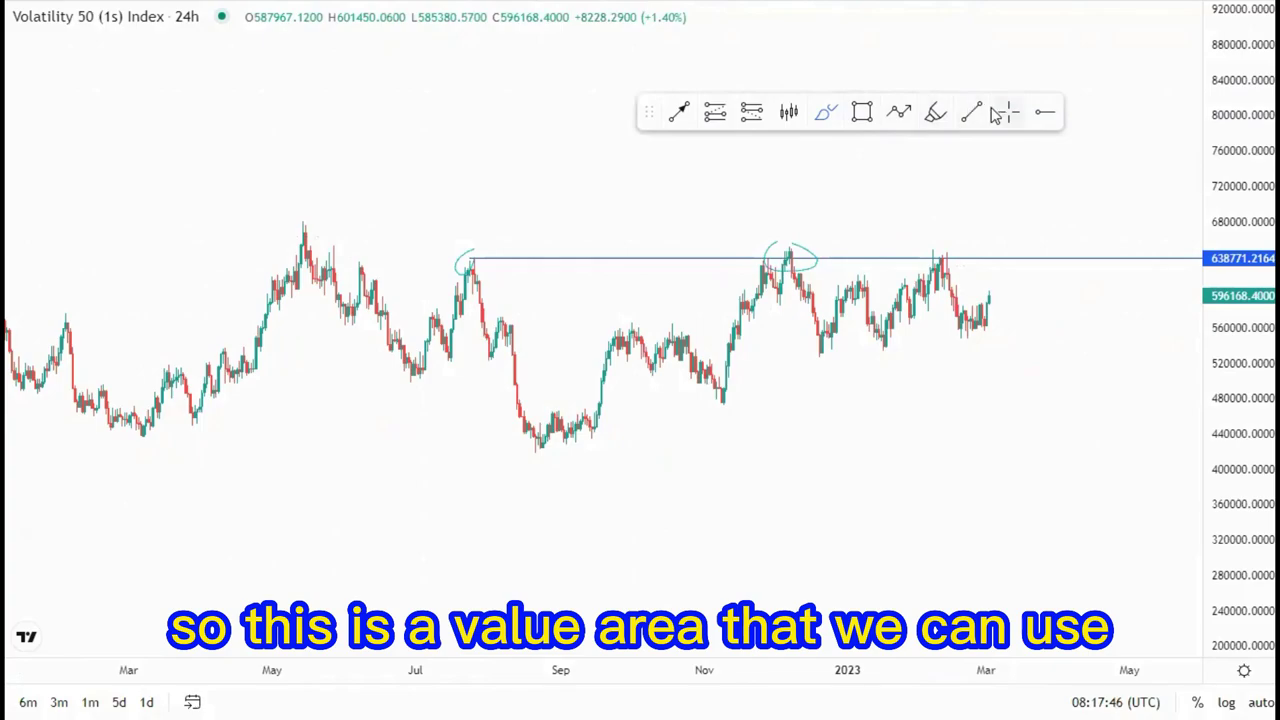
pyautogui.click(817, 260)
pyautogui.click(854, 70)
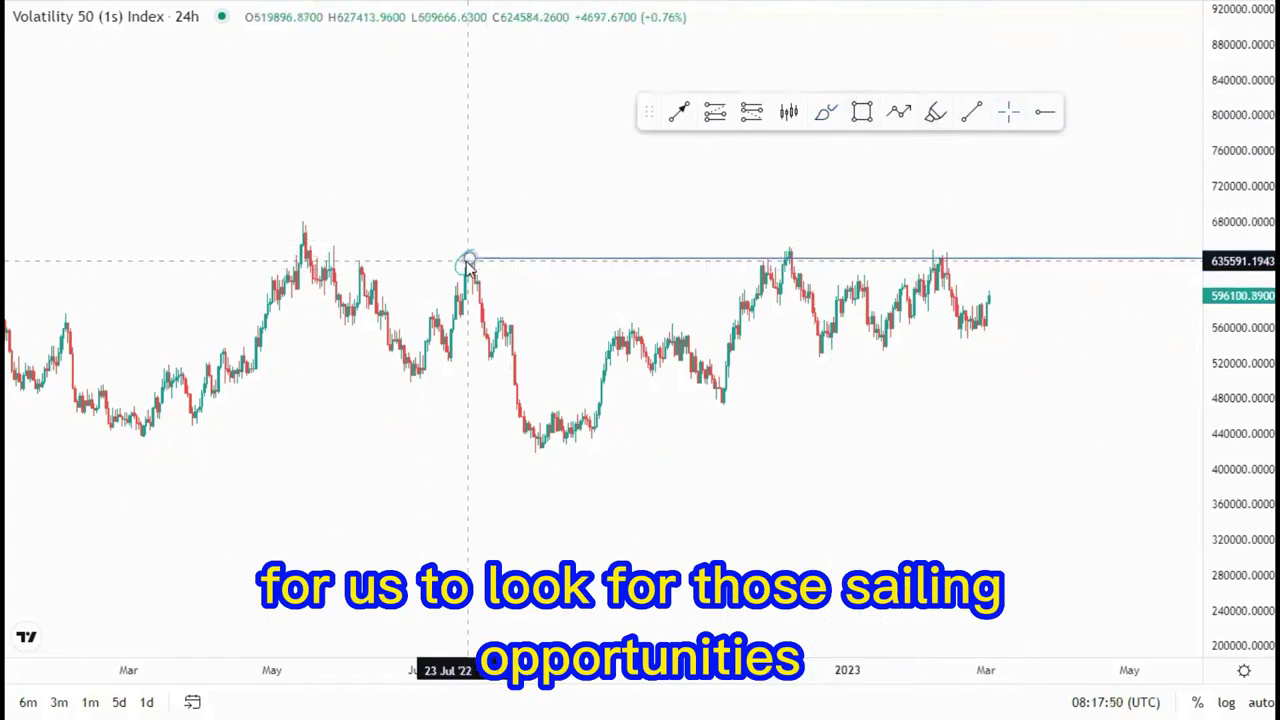
# Draw an upper trend line from 4 Aug 2022 at about 569,871, touching the December high and ending in mid-February 2023.
pyautogui.click(971, 111)
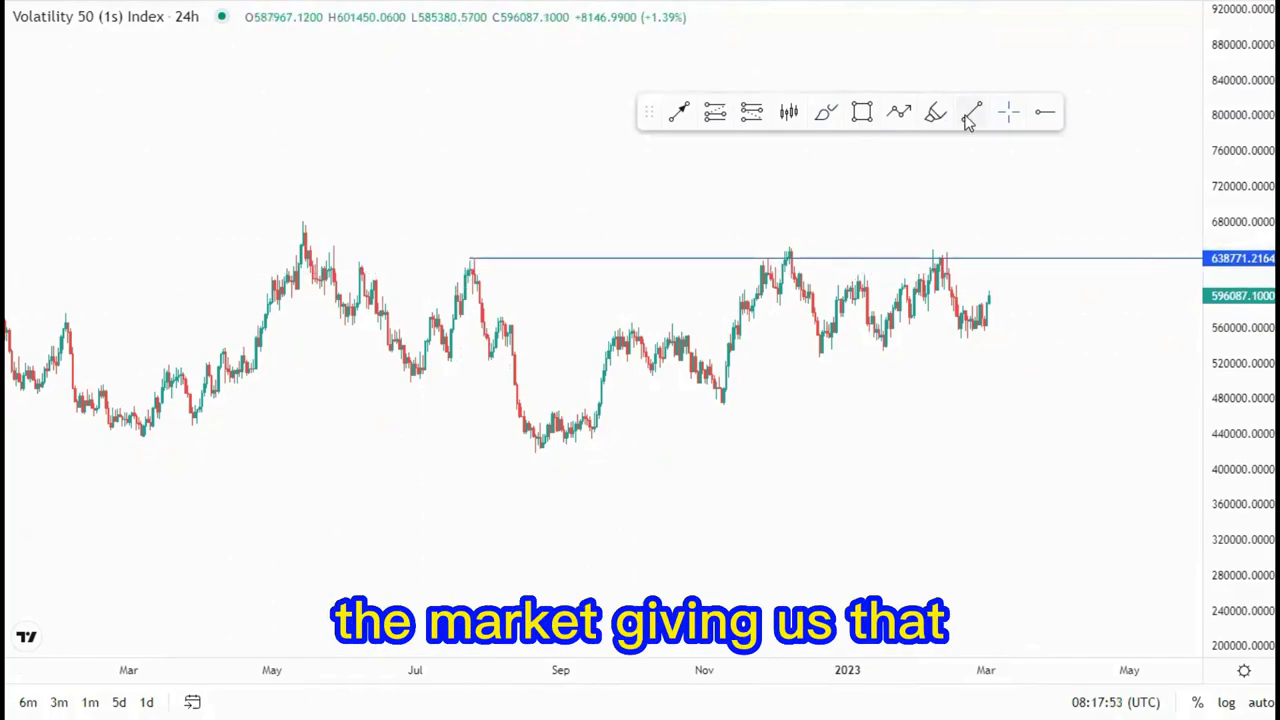
pyautogui.click(497, 318)
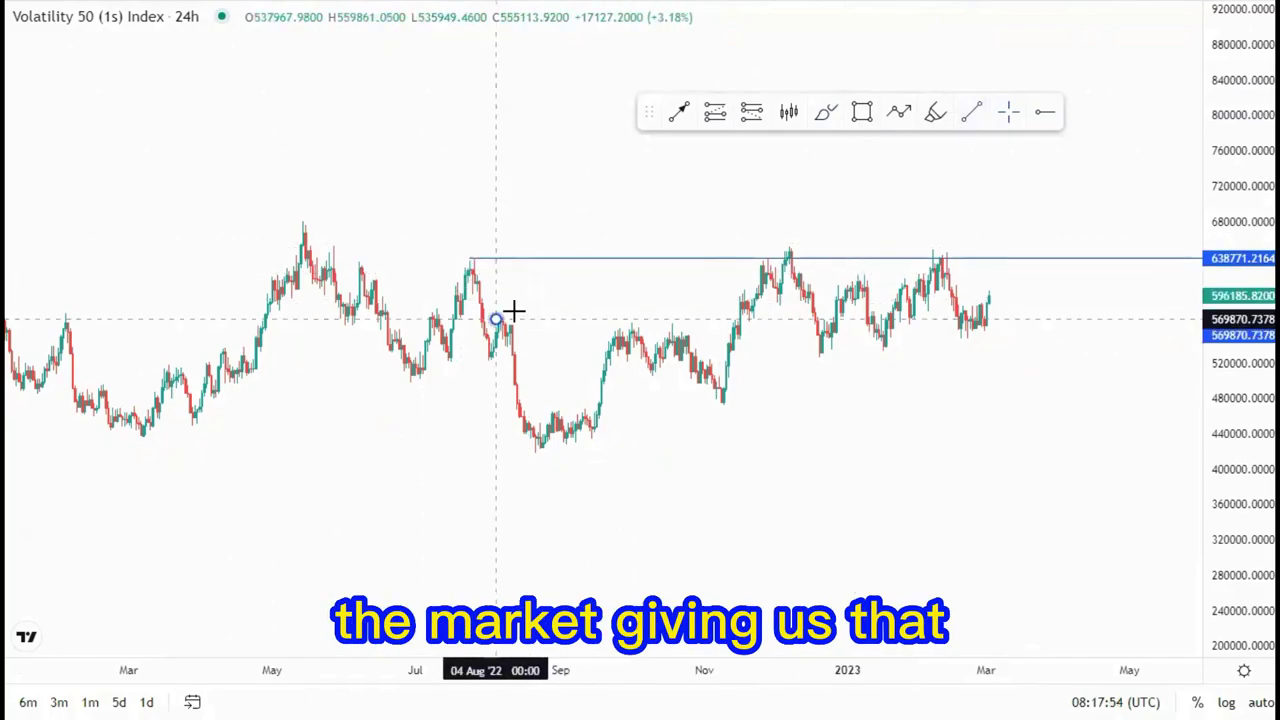
pyautogui.click(946, 208)
pyautogui.click(677, 204)
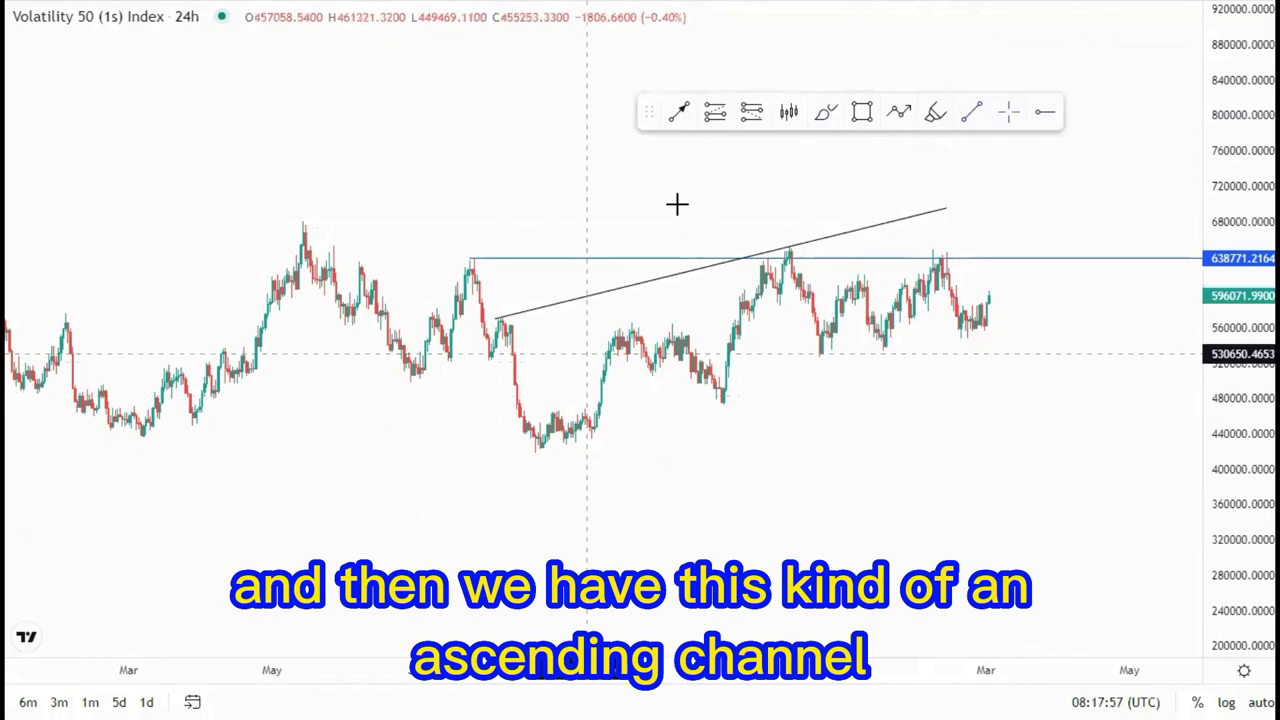
# Draw a lower trend line under the November and January lows to mid-February 2023, extending its September start slightly earlier.
pyautogui.click(975, 114)
pyautogui.click(582, 453)
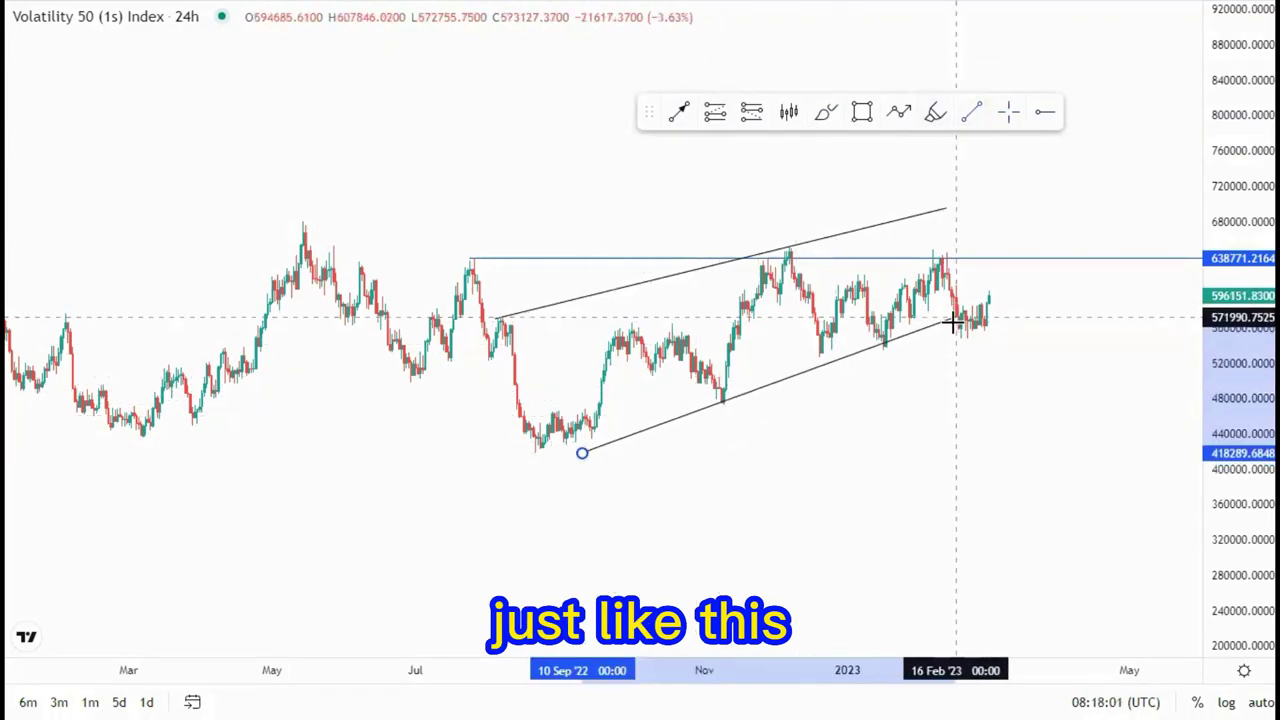
pyautogui.click(951, 329)
pyautogui.click(697, 451)
pyautogui.moveTo(583, 453); pyautogui.dragTo(561, 458)
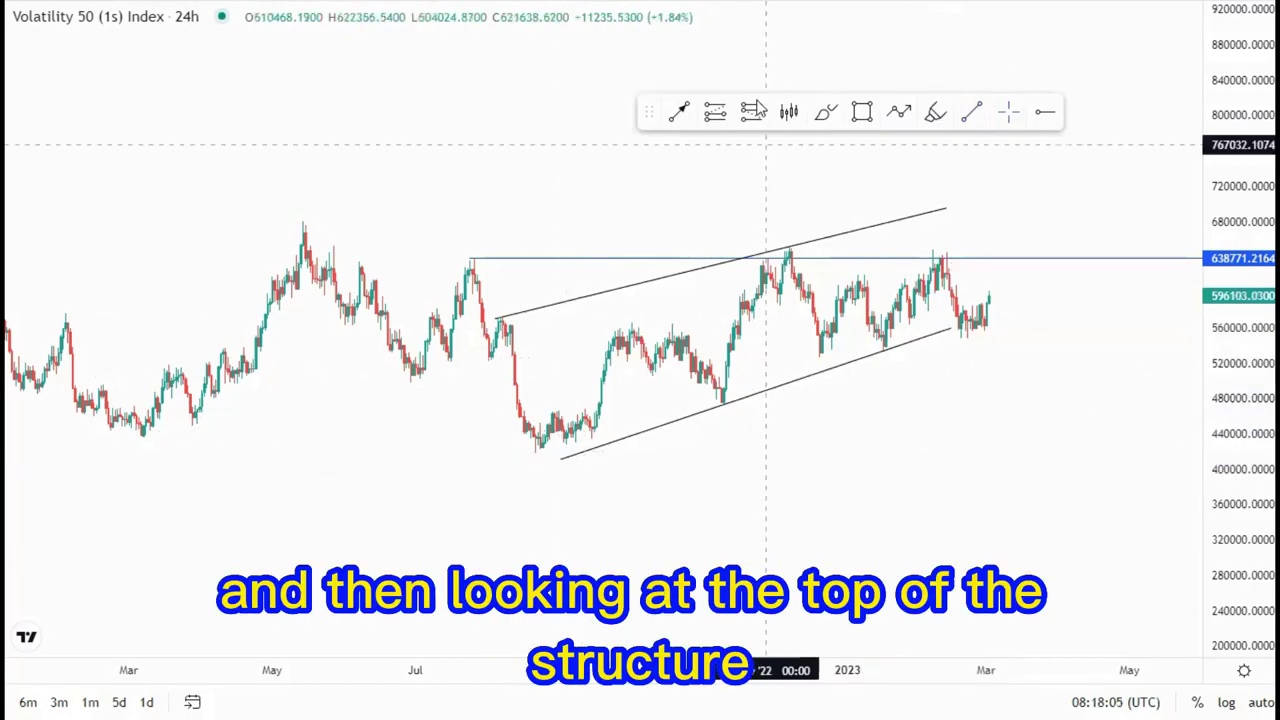
# Draw a thin rectangle across the double top from 6 Dec 2022 to 24 Feb 2023 at about 649,371 and nudge it slightly.
pyautogui.click(862, 112)
pyautogui.click(786, 254)
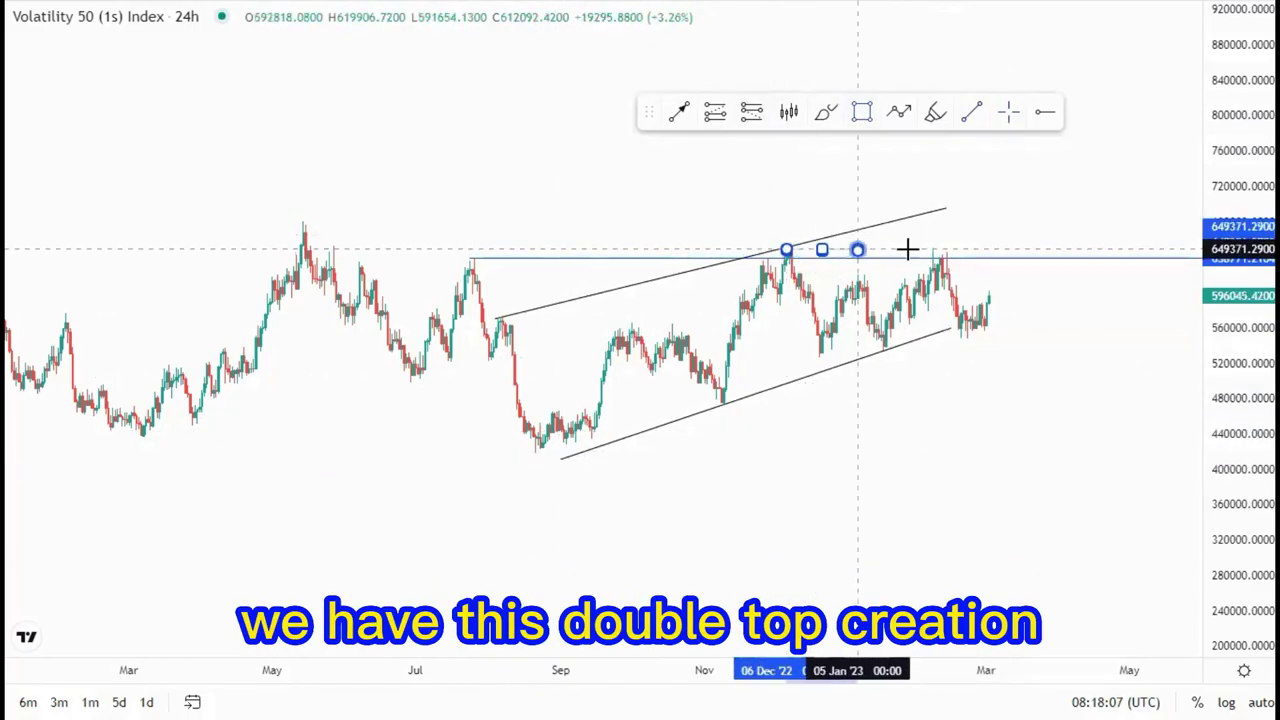
pyautogui.click(974, 254)
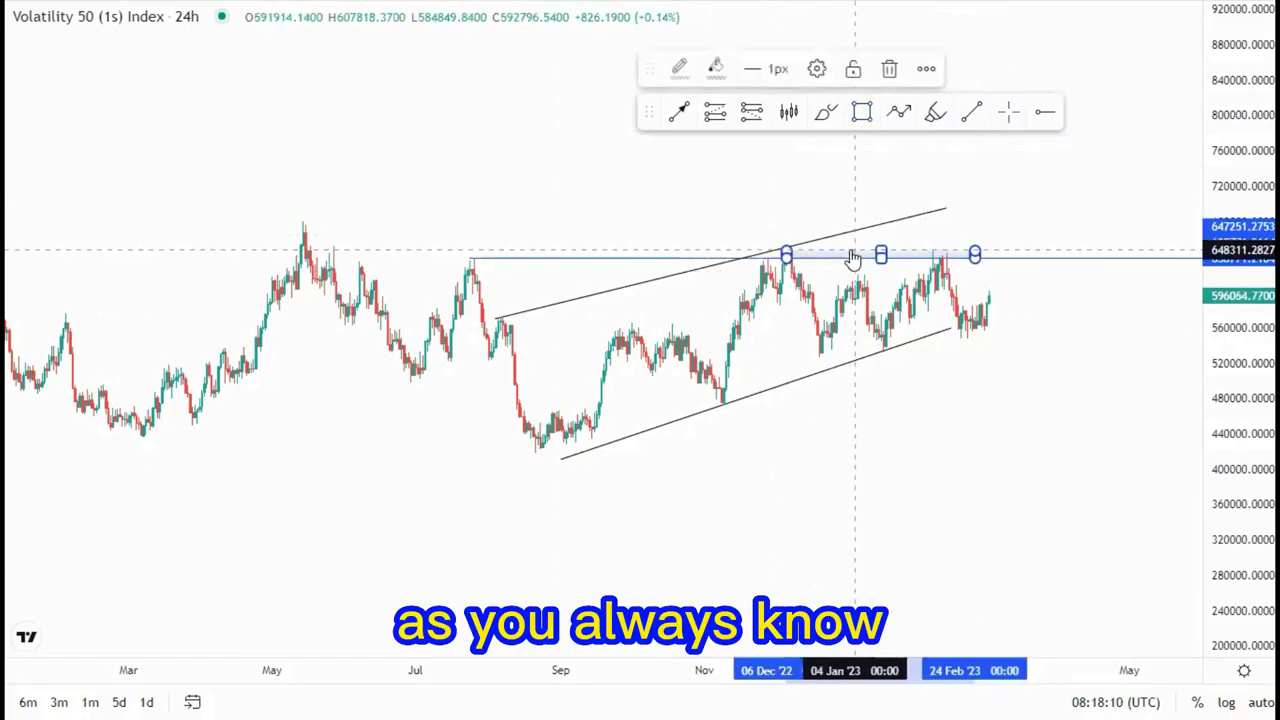
pyautogui.moveTo(853, 253); pyautogui.dragTo(848, 250)
# Circle the August touch, the December touch and the line's February end on the upper trend line with the Brush.
pyautogui.click(826, 112)
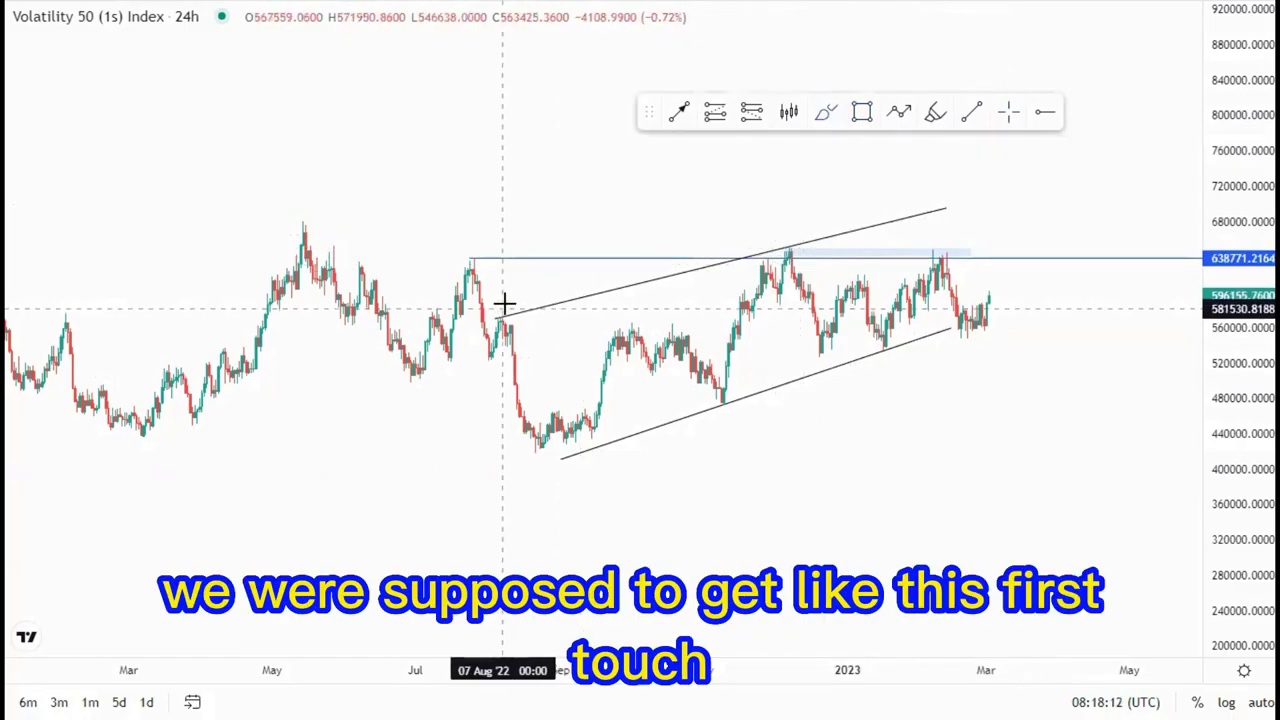
pyautogui.moveTo(503, 304)
pyautogui.mouseDown()
pyautogui.moveTo(501, 333)
pyautogui.moveTo(507, 310)
pyautogui.mouseUp()
pyautogui.moveTo(788, 240)
pyautogui.mouseDown()
pyautogui.moveTo(765, 258)
pyautogui.moveTo(795, 238)
pyautogui.mouseUp()
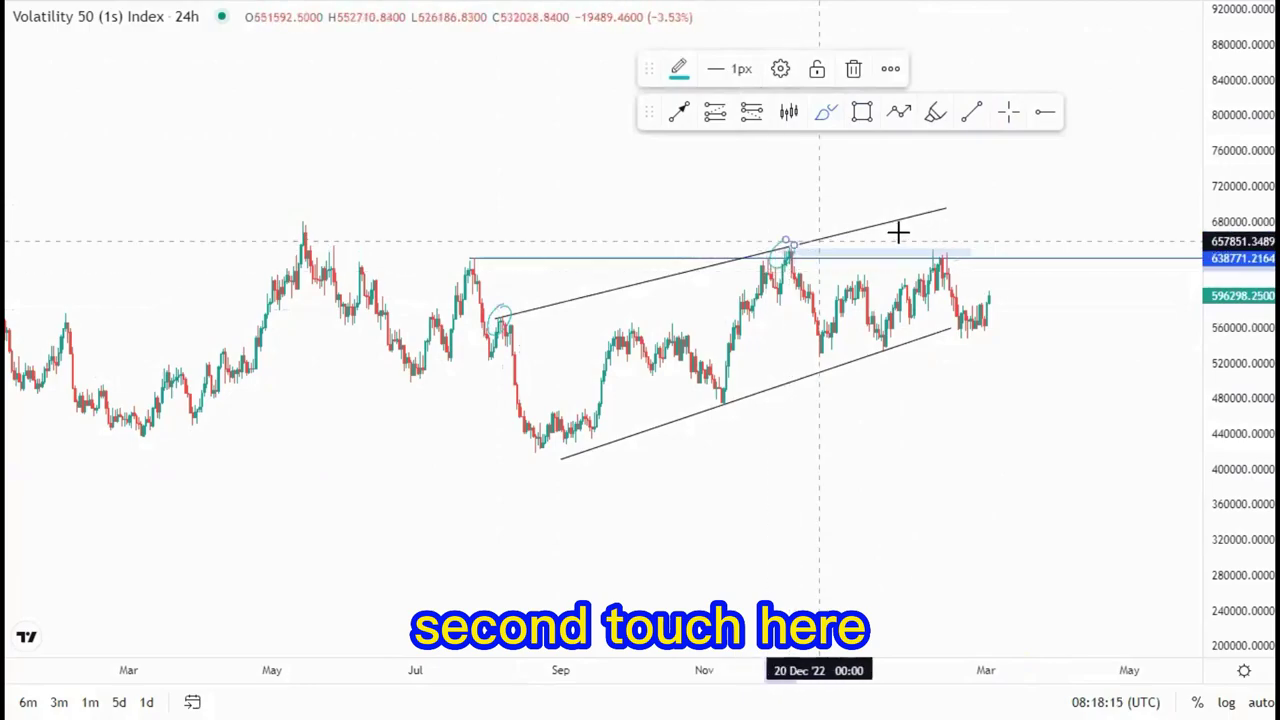
pyautogui.moveTo(943, 203)
pyautogui.mouseDown()
pyautogui.moveTo(951, 223)
pyautogui.moveTo(949, 209)
pyautogui.mouseUp()
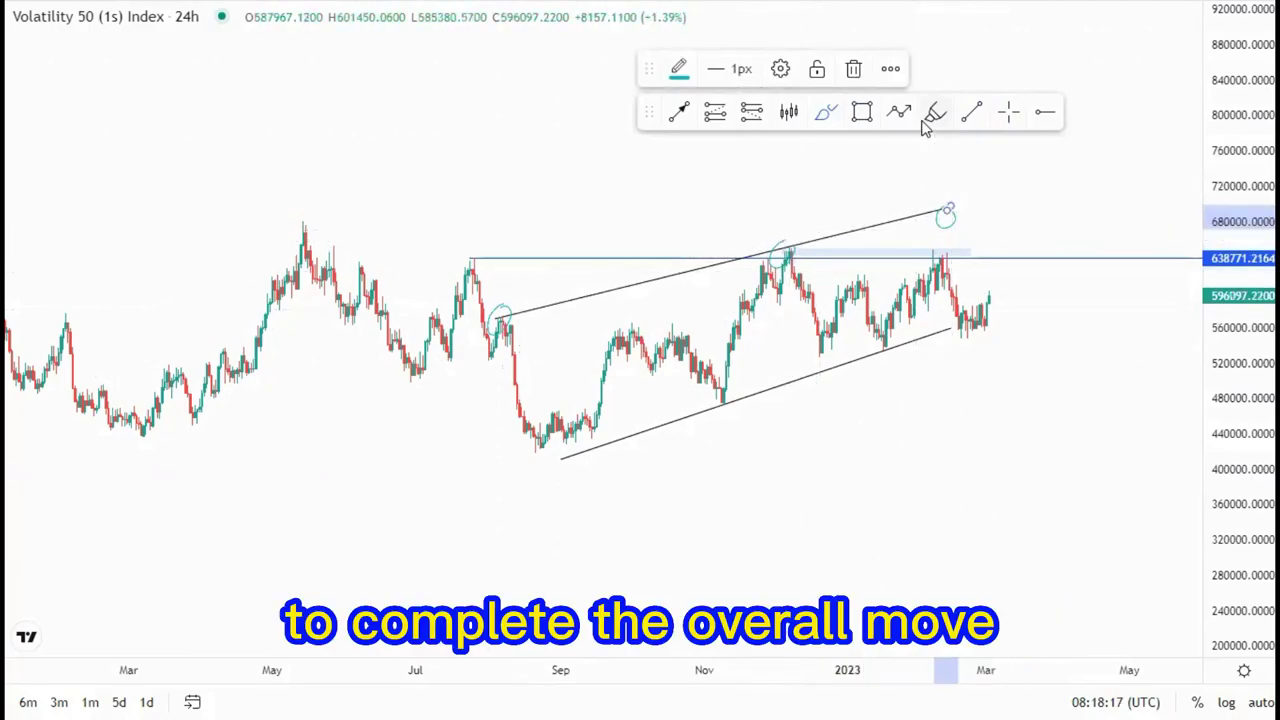
# Draw a downward arrow from the upper trend line's end on 13 Feb 2023, about 692,832, to the August low's level.
pyautogui.click(679, 113)
pyautogui.click(948, 212)
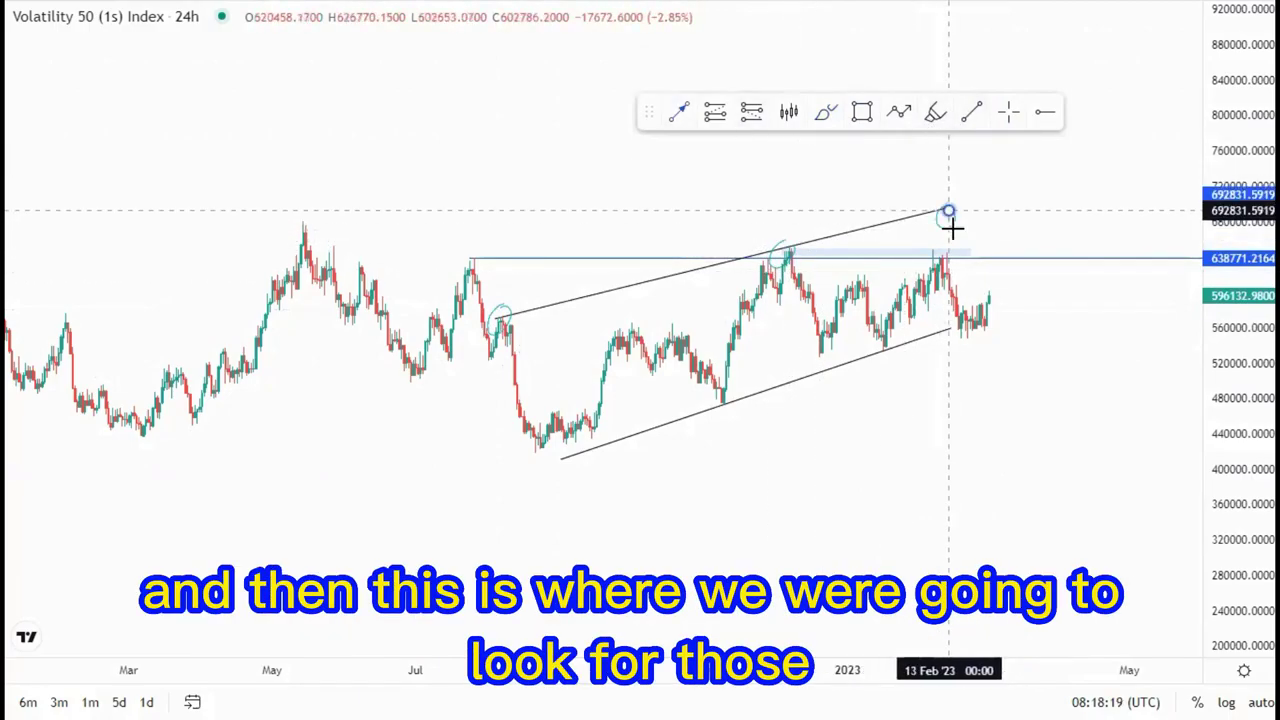
pyautogui.click(1004, 446)
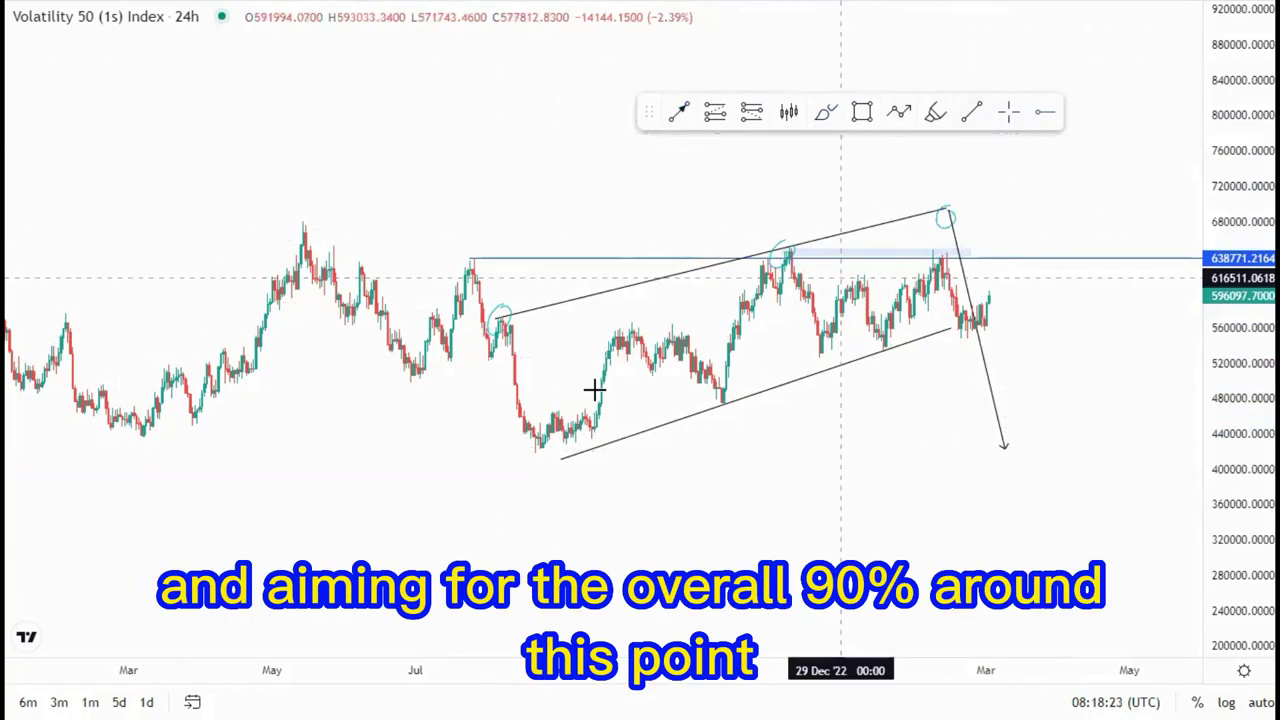
# Place a horizontal ray from the August 2022 low at about 419,350.
pyautogui.click(530, 452)
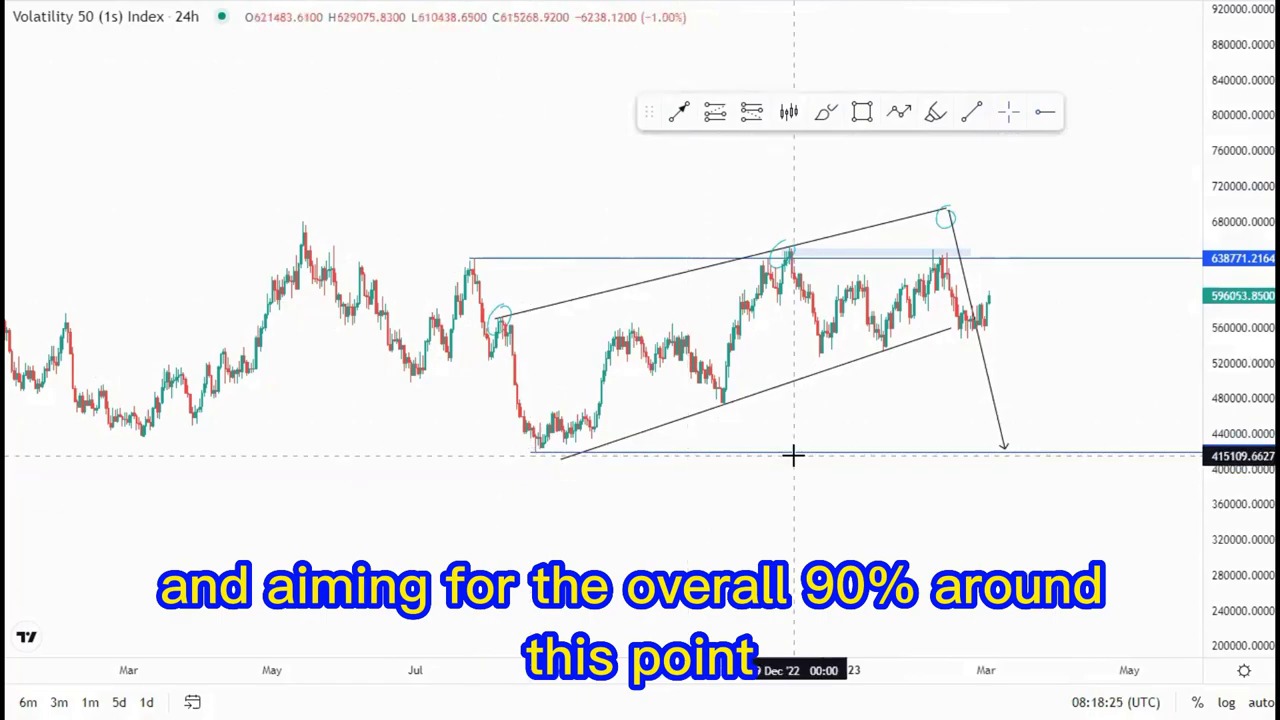
pyautogui.scroll(-2, 797, 452)
pyautogui.scroll(2, 549, 357)
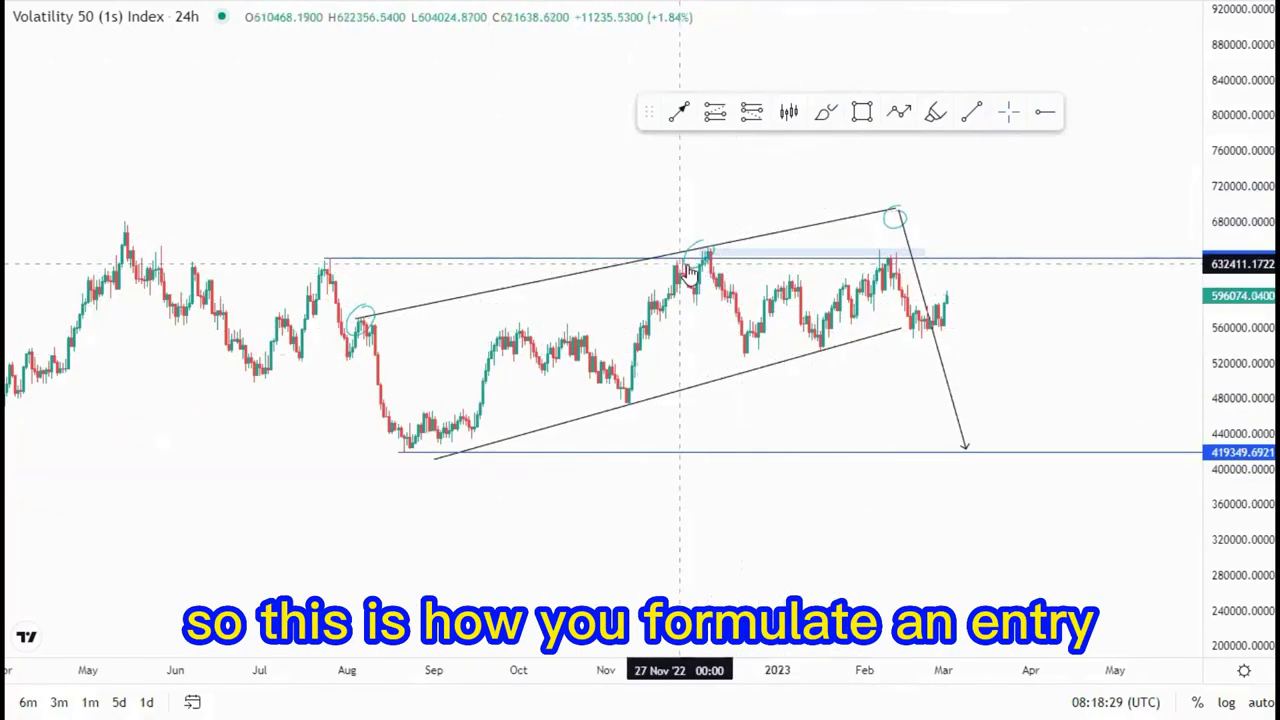
# Delete the three brush circles along the upper trend line.
pyautogui.press('Delete')
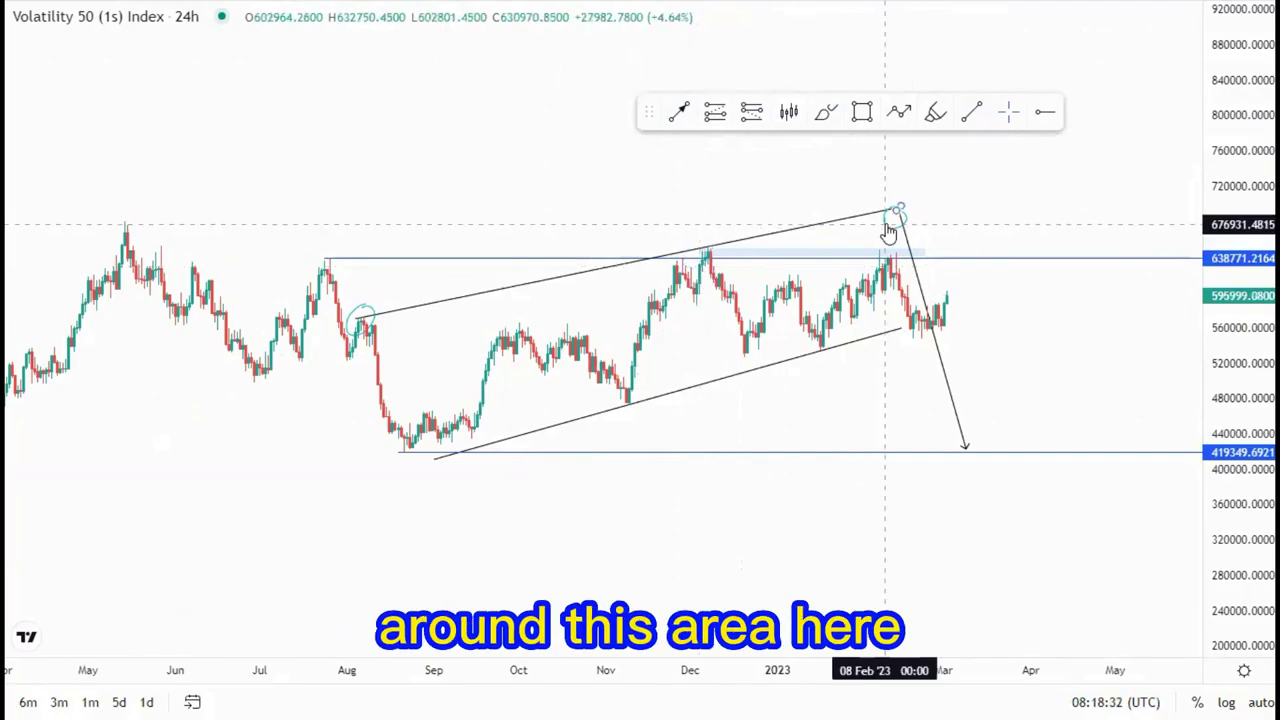
pyautogui.click(885, 224)
pyautogui.press('Delete')
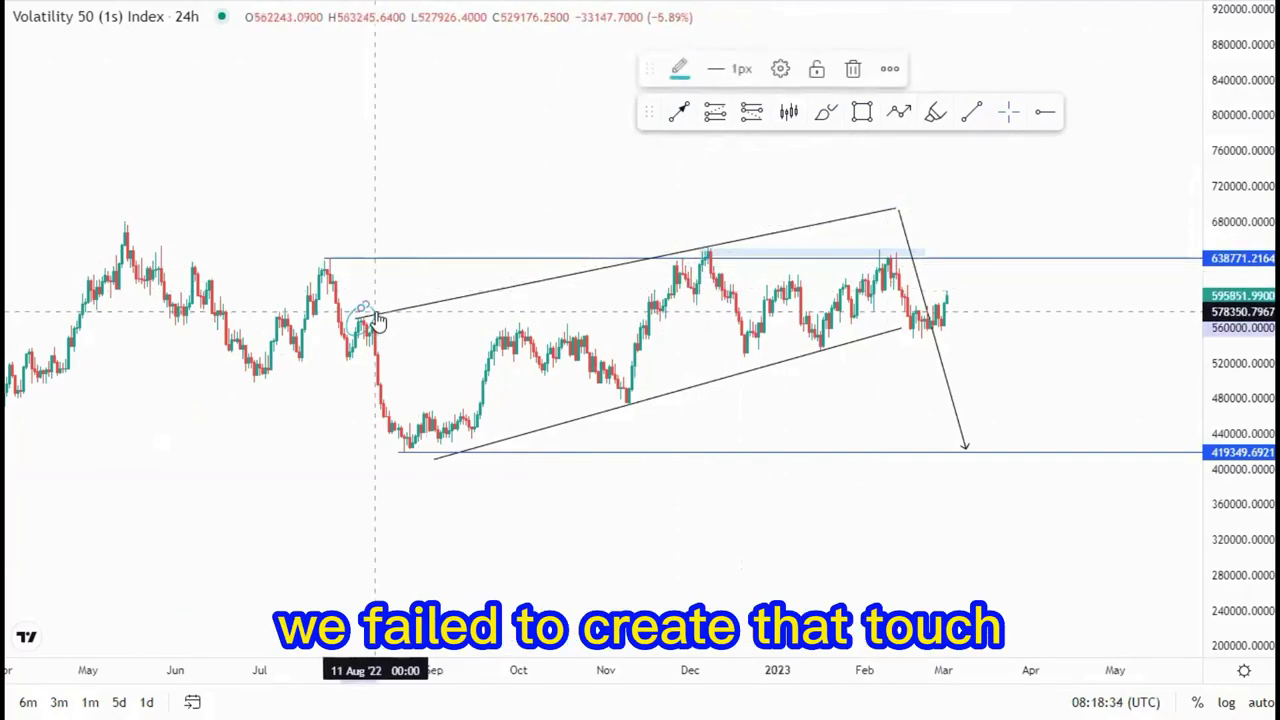
pyautogui.press('Delete')
# Circle the December and February peaks of the double top with the Brush, and delete both circles.
pyautogui.click(826, 112)
pyautogui.moveTo(713, 236)
pyautogui.mouseDown()
pyautogui.moveTo(724, 257)
pyautogui.moveTo(700, 233)
pyautogui.mouseUp()
pyautogui.moveTo(878, 243); pyautogui.dragTo(865, 229)
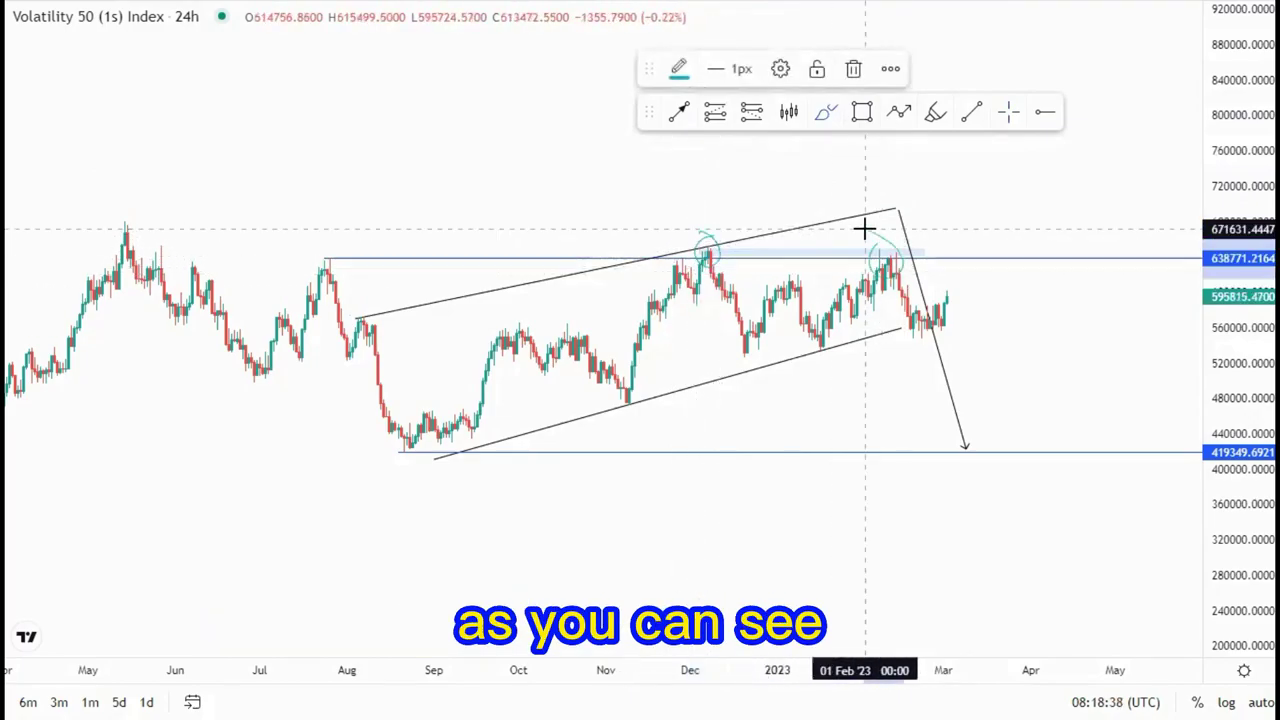
pyautogui.click(856, 70)
pyautogui.press('Delete')
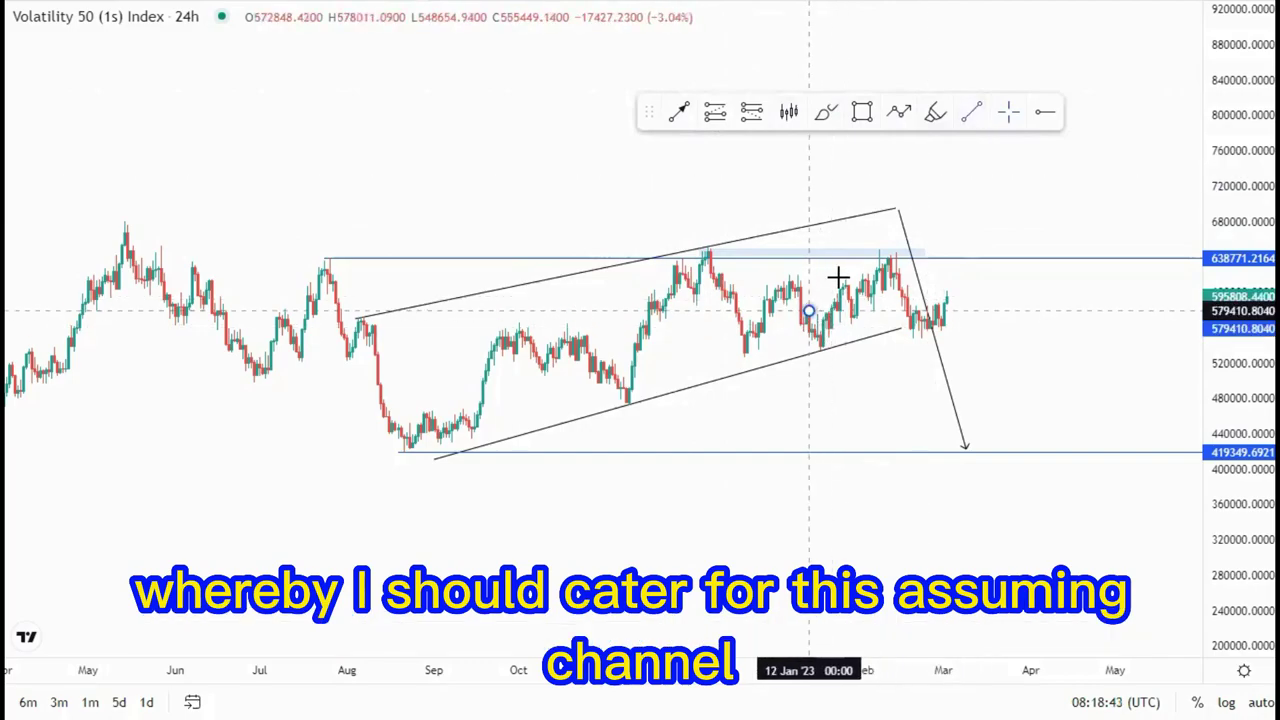
# Draw a smaller ascending channel around the January-February 2023 rise, with the lower line starting 17 Jan 2023 at about 530,650.
pyautogui.click(890, 237)
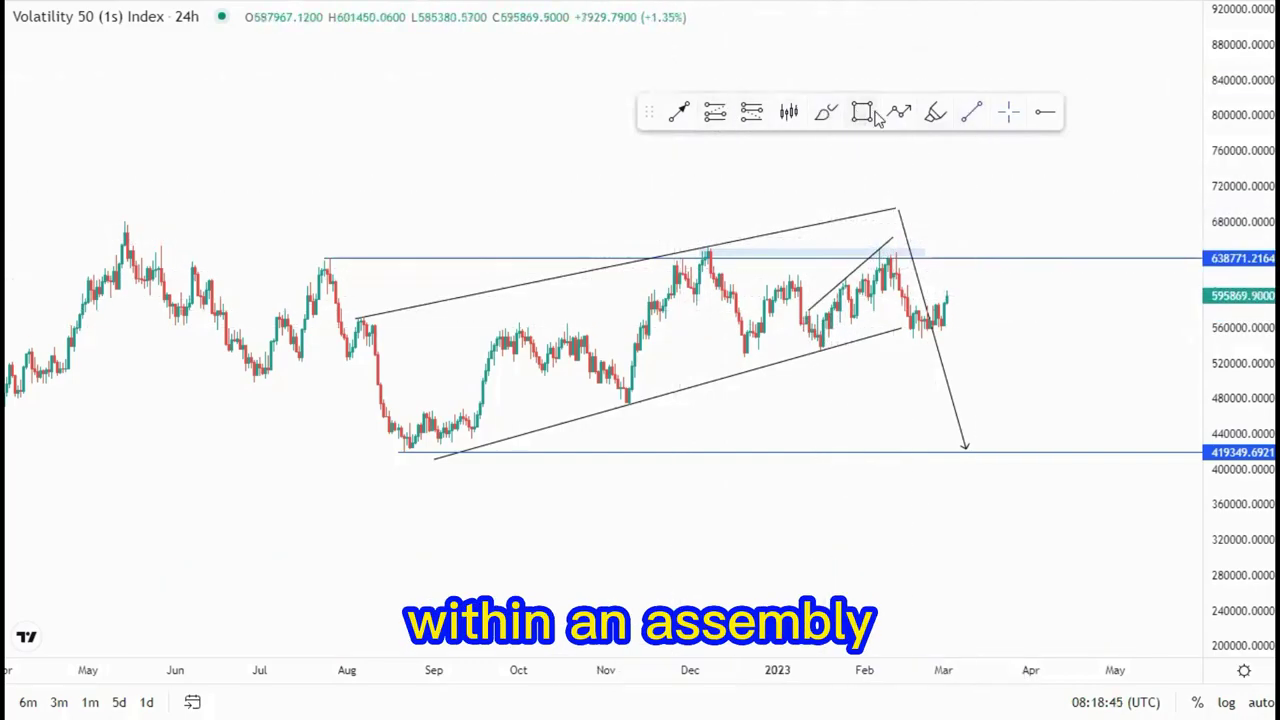
pyautogui.click(966, 113)
pyautogui.click(823, 353)
pyautogui.click(916, 275)
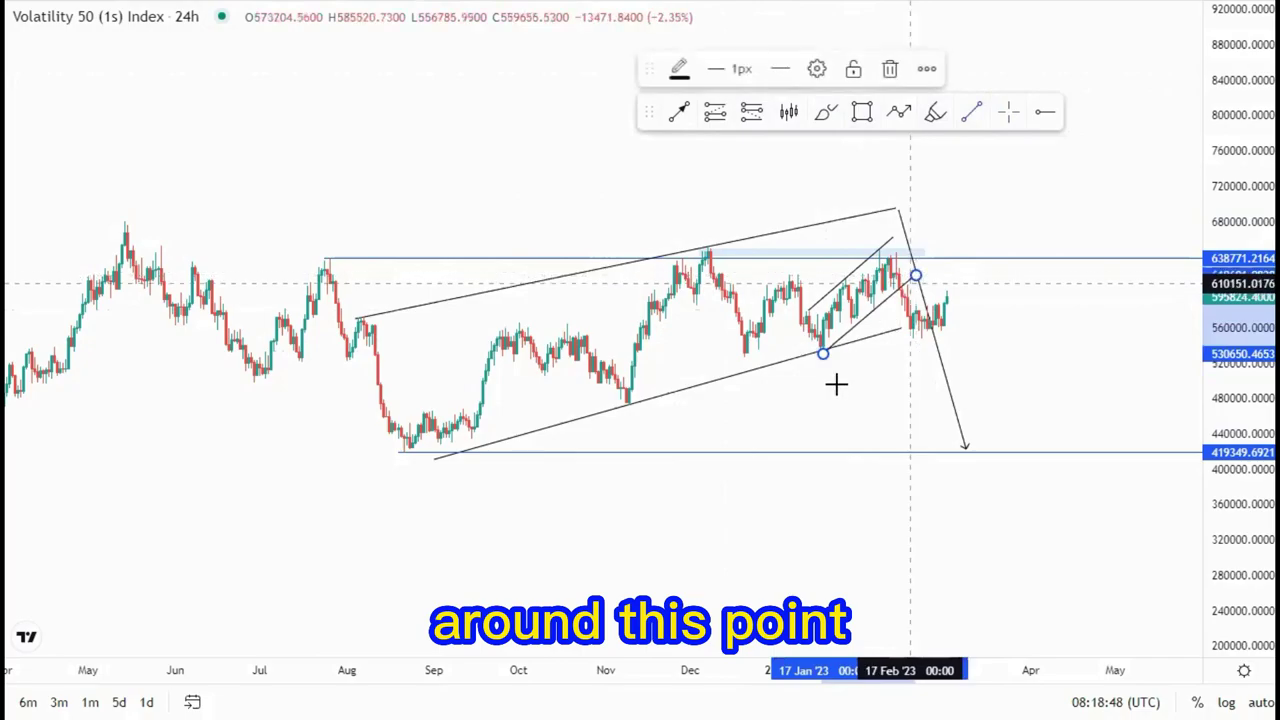
# Delete the downward arrow, and mark the latest candles with the Brush before removing that mark.
pyautogui.moveTo(816, 383); pyautogui.dragTo(702, 395)
pyautogui.click(830, 383)
pyautogui.press('Delete')
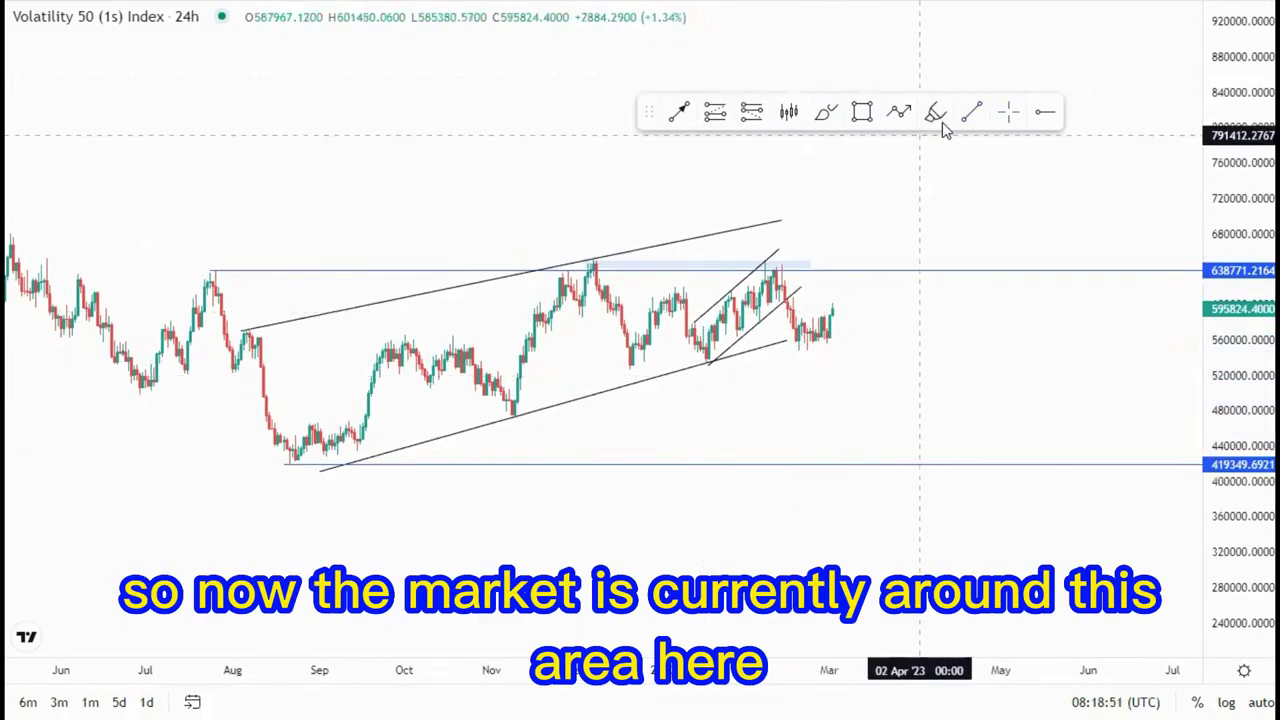
pyautogui.moveTo(841, 299)
pyautogui.mouseDown()
pyautogui.moveTo(803, 328)
pyautogui.moveTo(832, 298)
pyautogui.mouseUp()
pyautogui.click(862, 70)
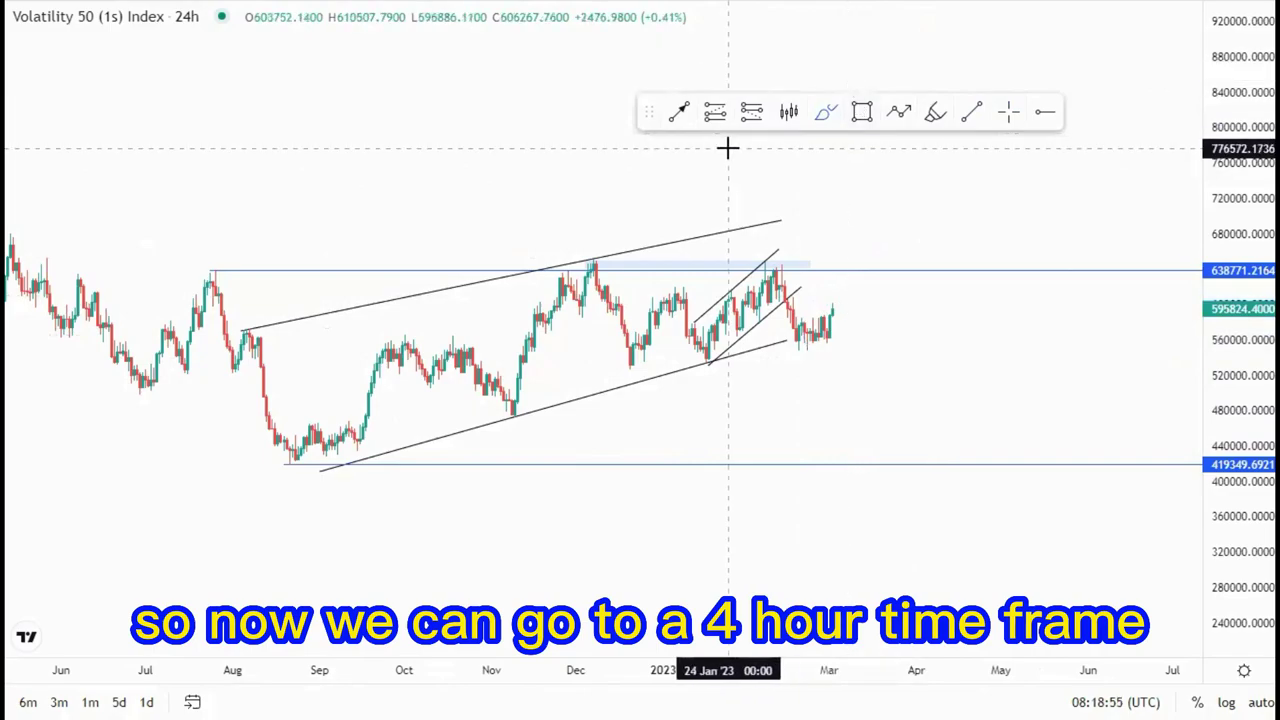
# Change the chart interval to 4 hours.
pyautogui.write('4H')
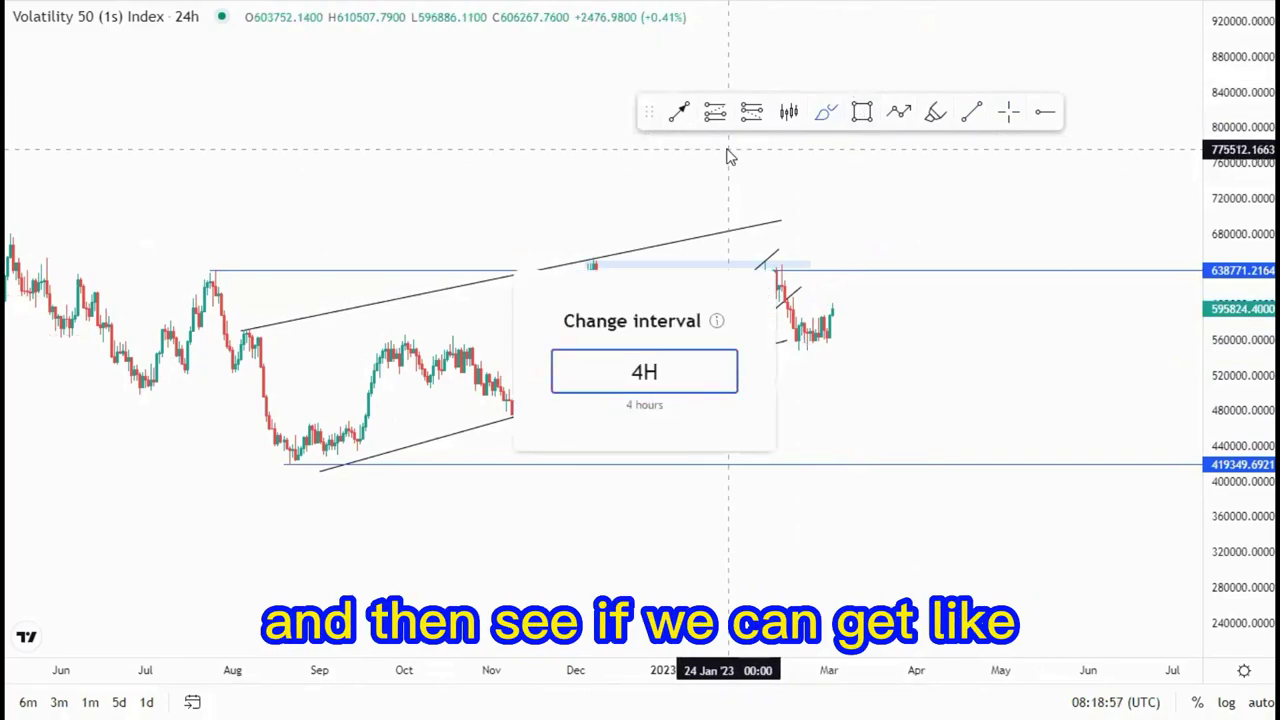
pyautogui.press('Return')
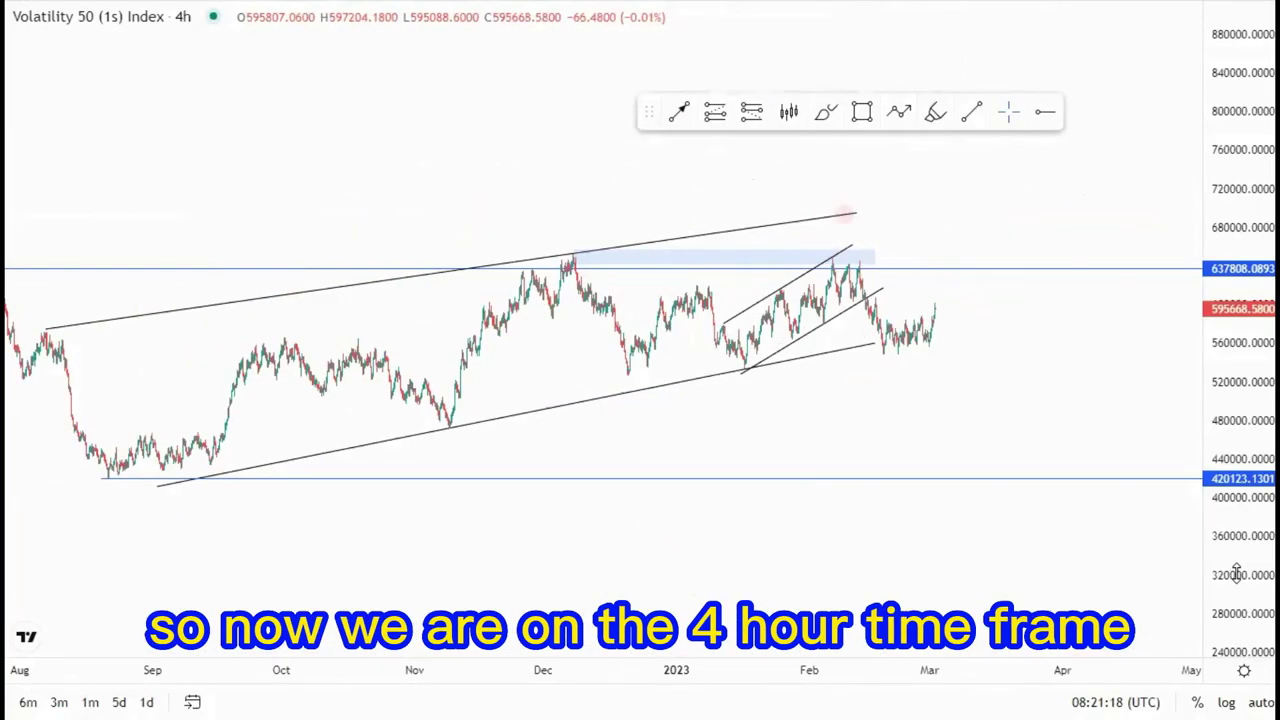
# Lower the double-top rectangle's upper edge to about 650,833 and start it at the December high on 8 Dec 2022.
pyautogui.moveTo(985, 402); pyautogui.dragTo(1213, 406)
pyautogui.scroll(5, 1064, 464)
pyautogui.moveTo(855, 486); pyautogui.dragTo(1146, 526)
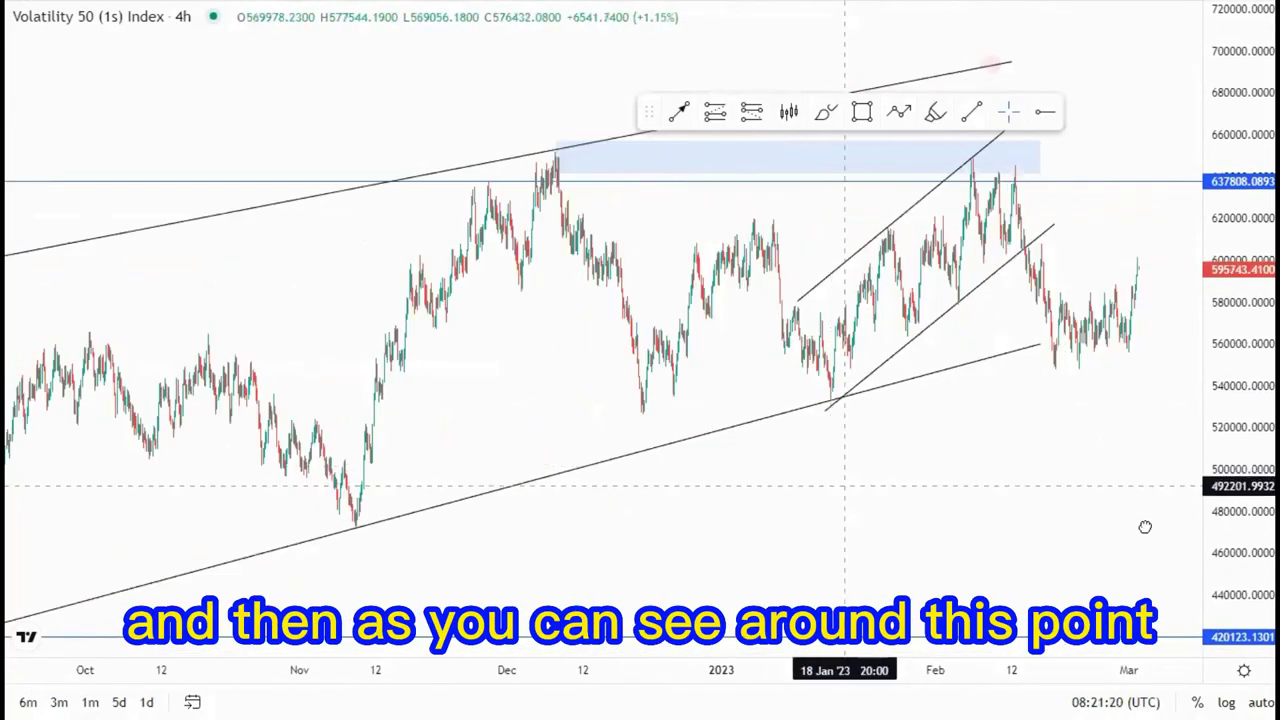
pyautogui.scroll(5, 1105, 540)
pyautogui.moveTo(650, 432); pyautogui.dragTo(516, 441)
pyautogui.scroll(3, 568, 446)
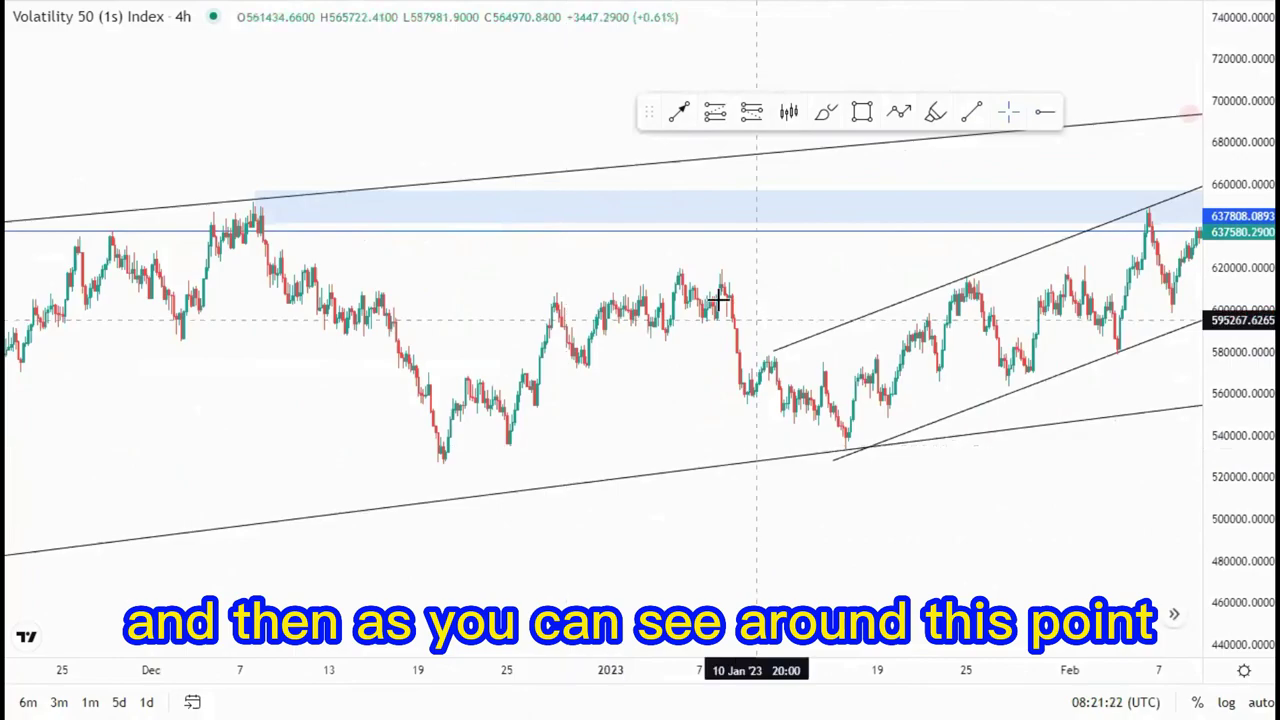
pyautogui.click(257, 192)
pyautogui.moveTo(257, 190); pyautogui.dragTo(257, 204)
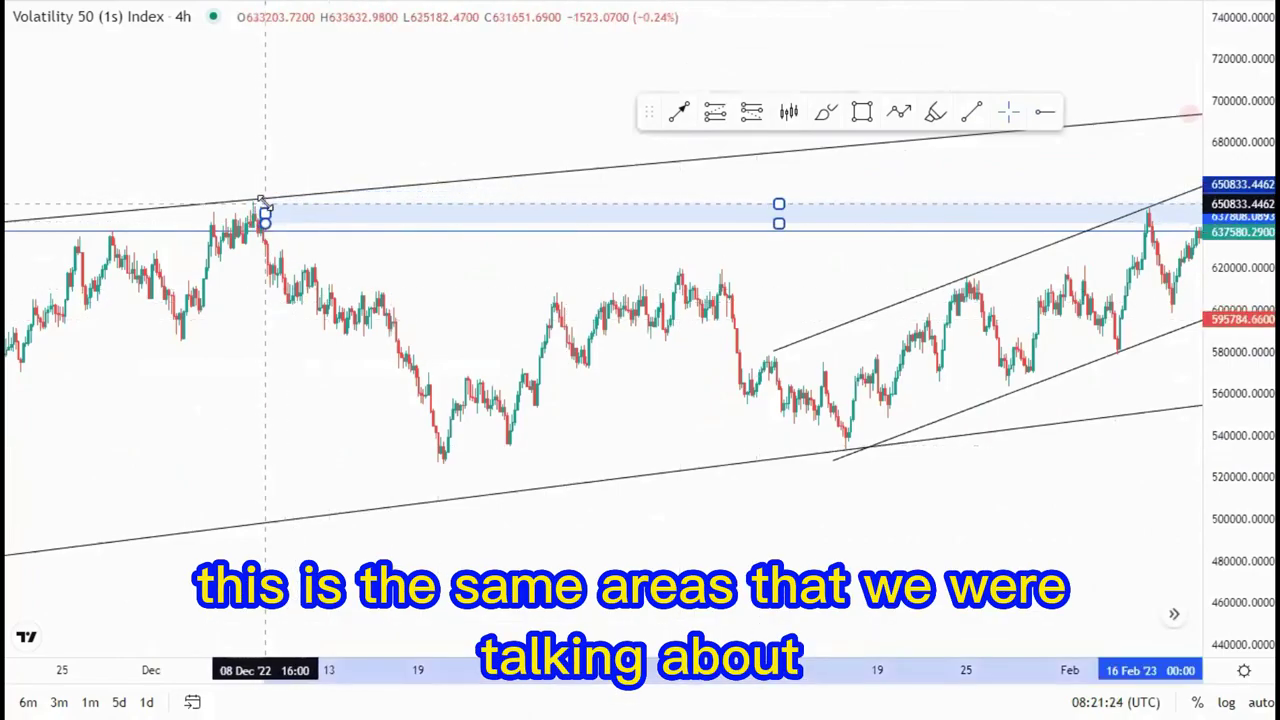
# Shorten the double-top rectangle so that it ends on 11 Feb 2023.
pyautogui.hscroll(5, 323, 277)
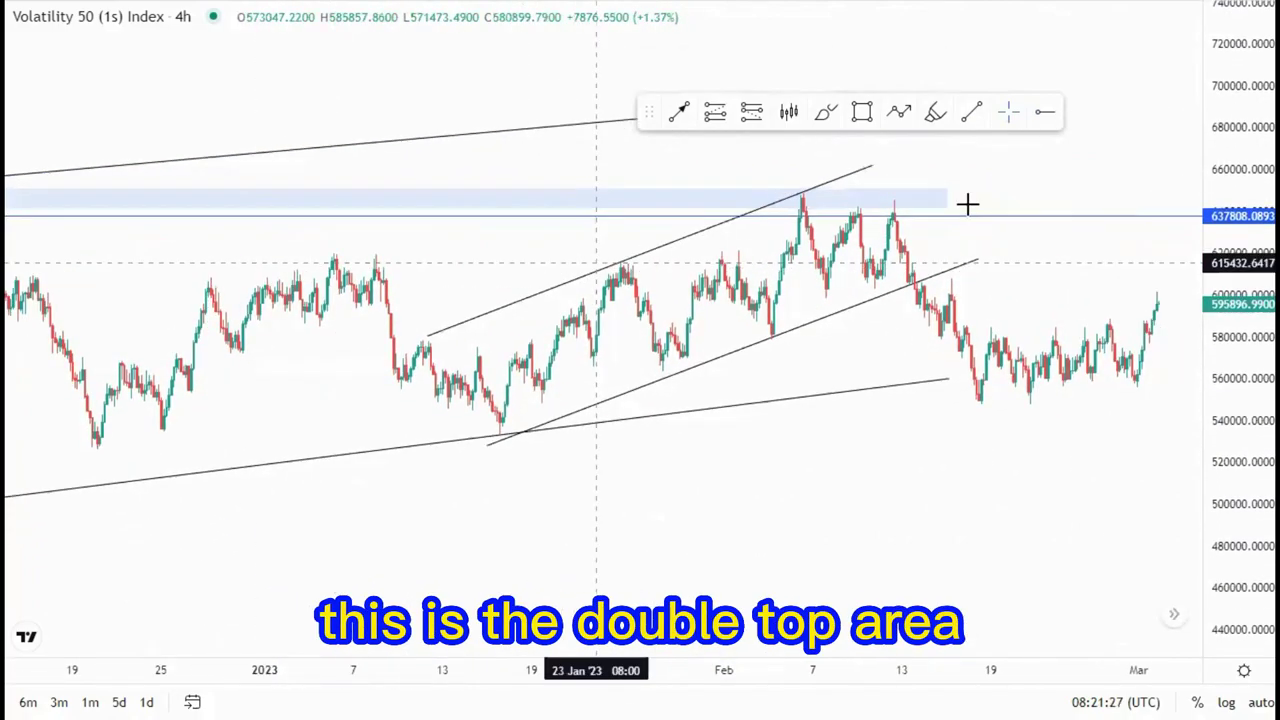
pyautogui.click(943, 201)
pyautogui.moveTo(943, 201); pyautogui.dragTo(882, 201)
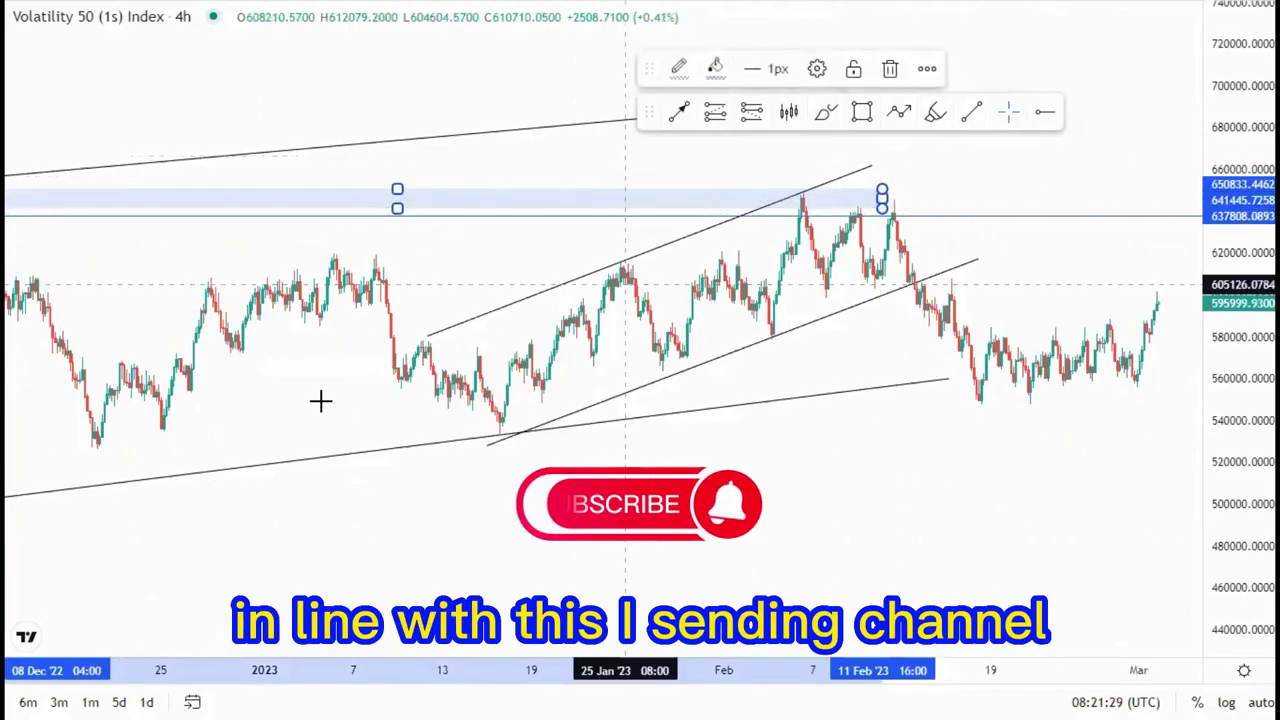
# Anchor the ascending channel's two lines on the mid-January high and low, and shorten the lower line to mid-February.
pyautogui.moveTo(428, 337); pyautogui.dragTo(421, 340)
pyautogui.click(603, 449)
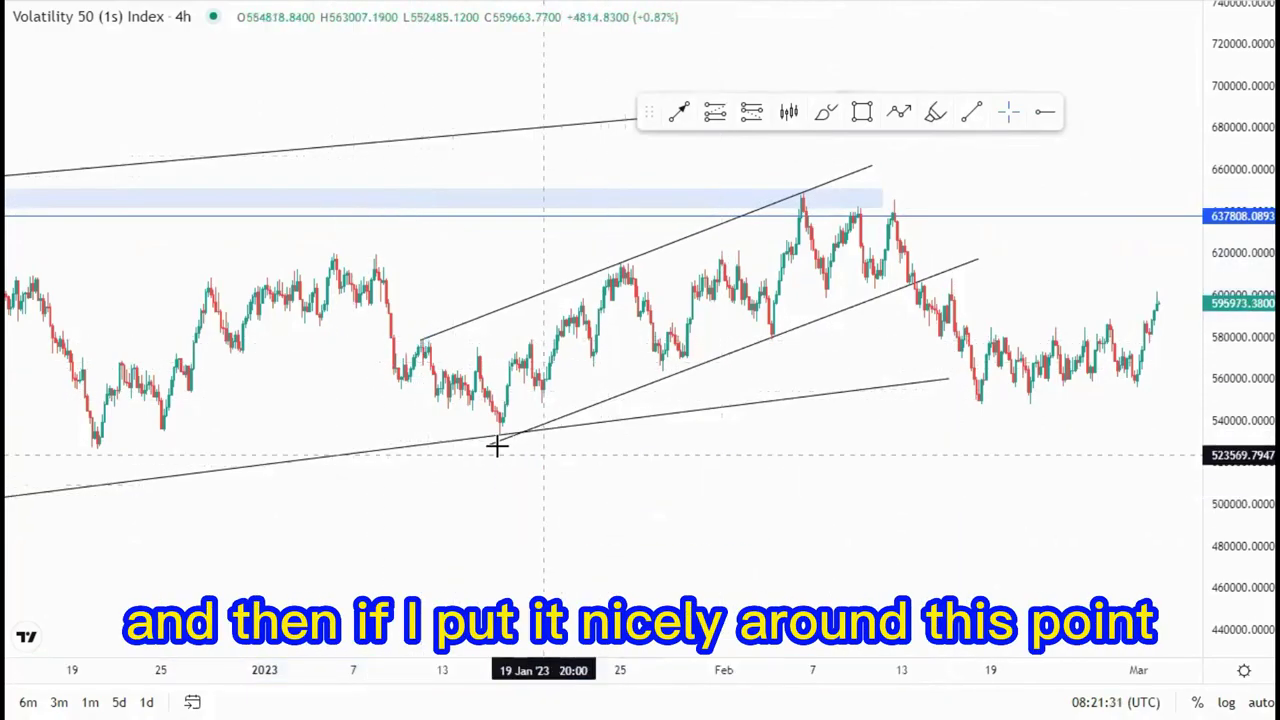
pyautogui.moveTo(490, 447); pyautogui.dragTo(497, 436)
pyautogui.click(974, 259)
pyautogui.moveTo(978, 259); pyautogui.dragTo(924, 282)
pyautogui.click(880, 368)
# Draw a horizontal arrow from the 4 Feb low at about 578,900 to below the channel's break of structure.
pyautogui.scroll(-3, 871, 374)
pyautogui.scroll(5, 923, 360)
pyautogui.moveTo(925, 361); pyautogui.dragTo(731, 362)
pyautogui.scroll(-5, 797, 317)
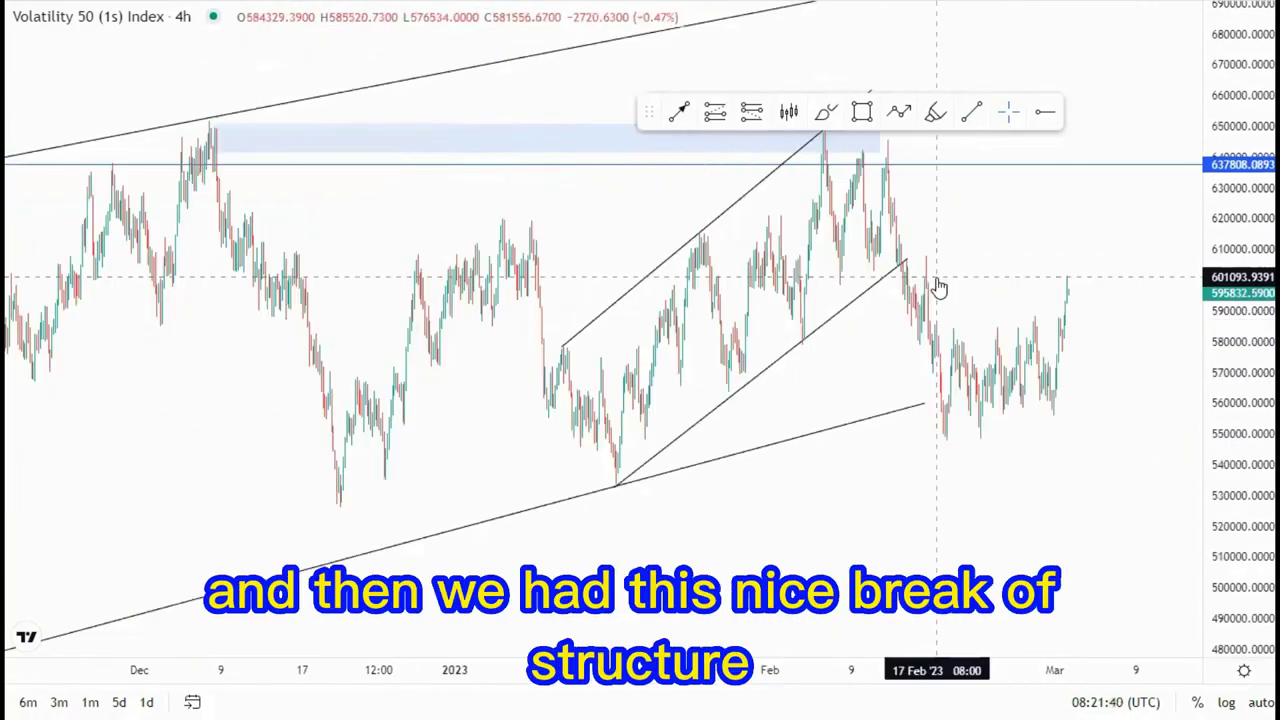
pyautogui.scroll(5, 1163, 443)
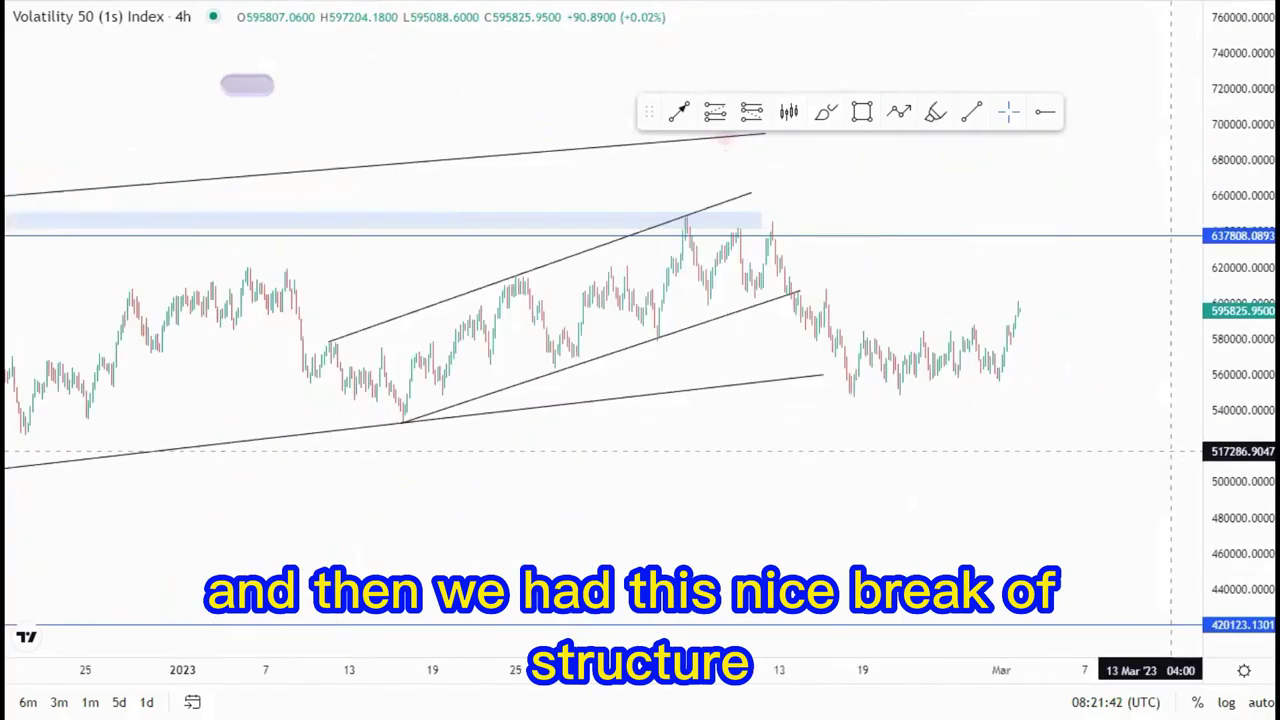
pyautogui.moveTo(1212, 371); pyautogui.dragTo(1212, 247)
pyautogui.scroll(3, 759, 379)
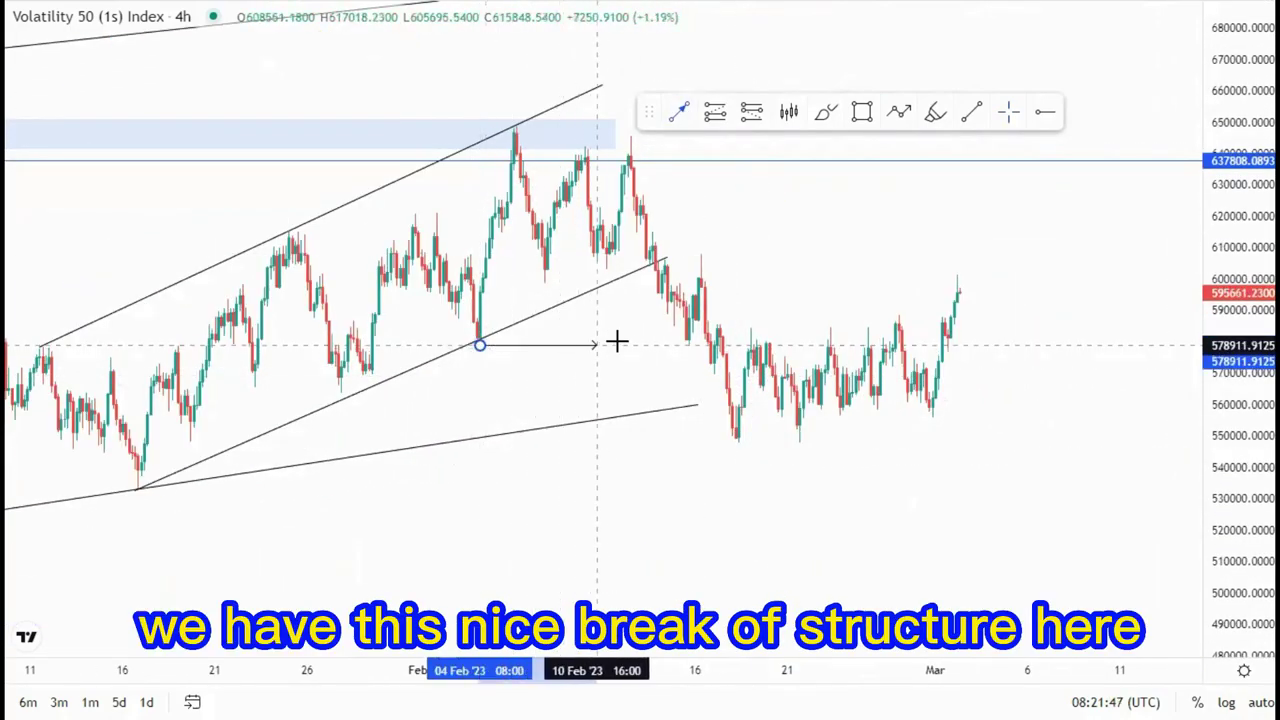
pyautogui.click(667, 342)
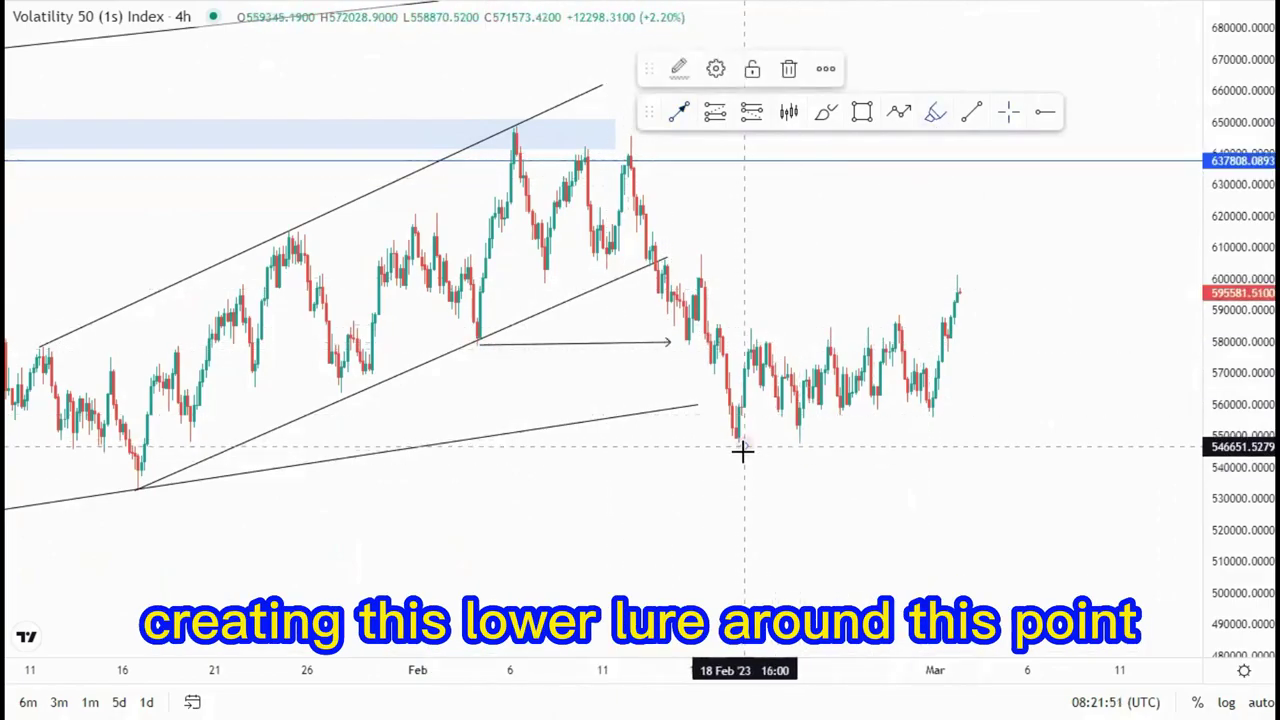
# Highlight the February and March swing points, and draw a double-top rectangle from the 16 Feb high at about 608,484 past the early March high.
pyautogui.click(700, 250)
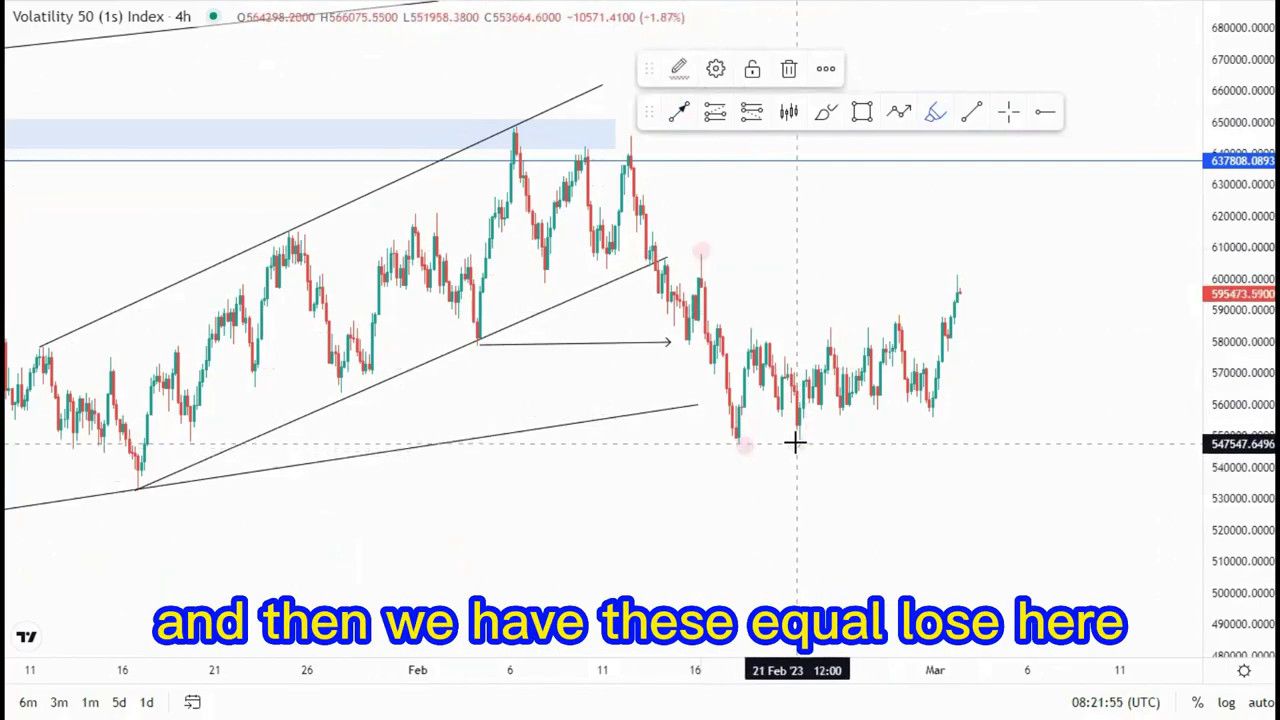
pyautogui.click(795, 443)
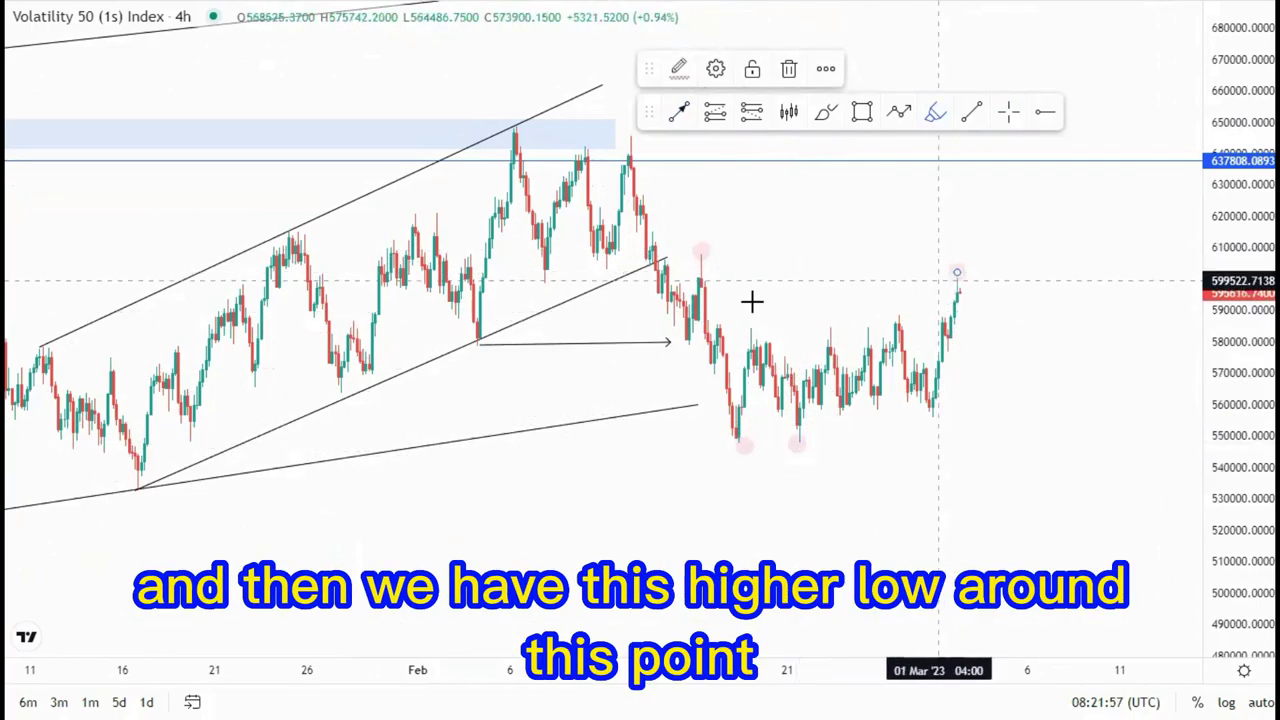
pyautogui.click(866, 114)
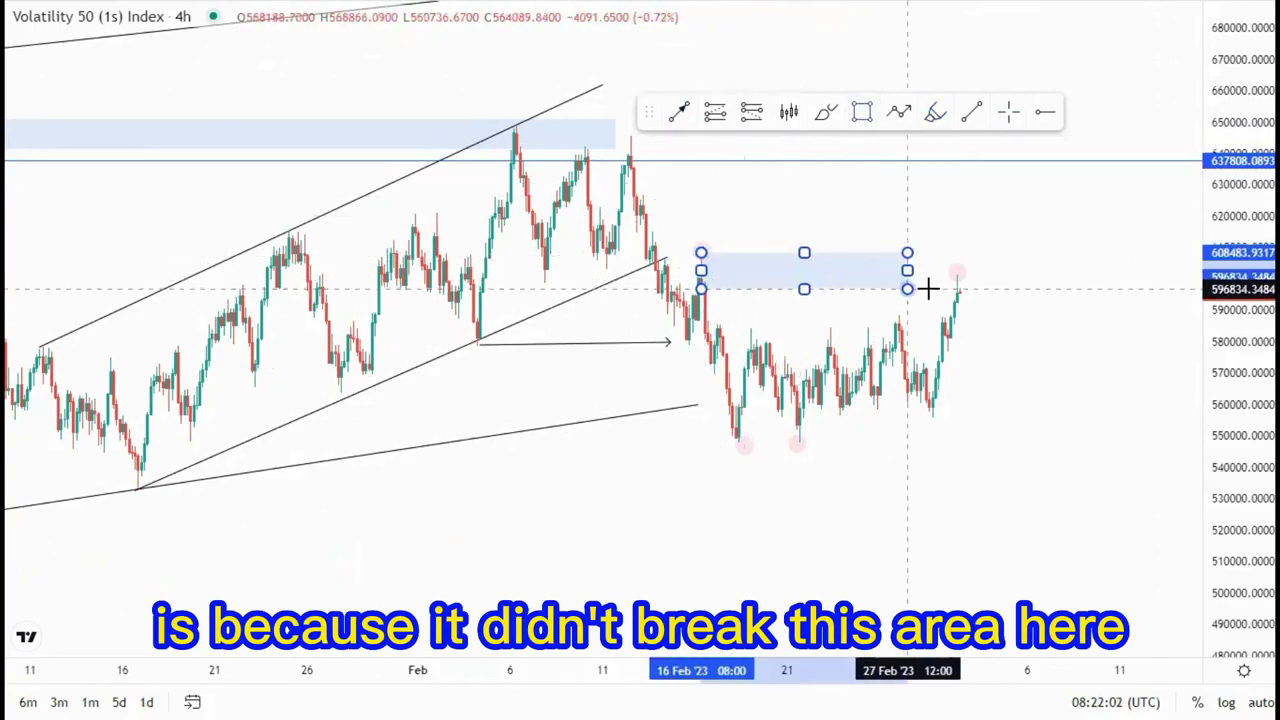
pyautogui.moveTo(975, 284); pyautogui.dragTo(975, 283)
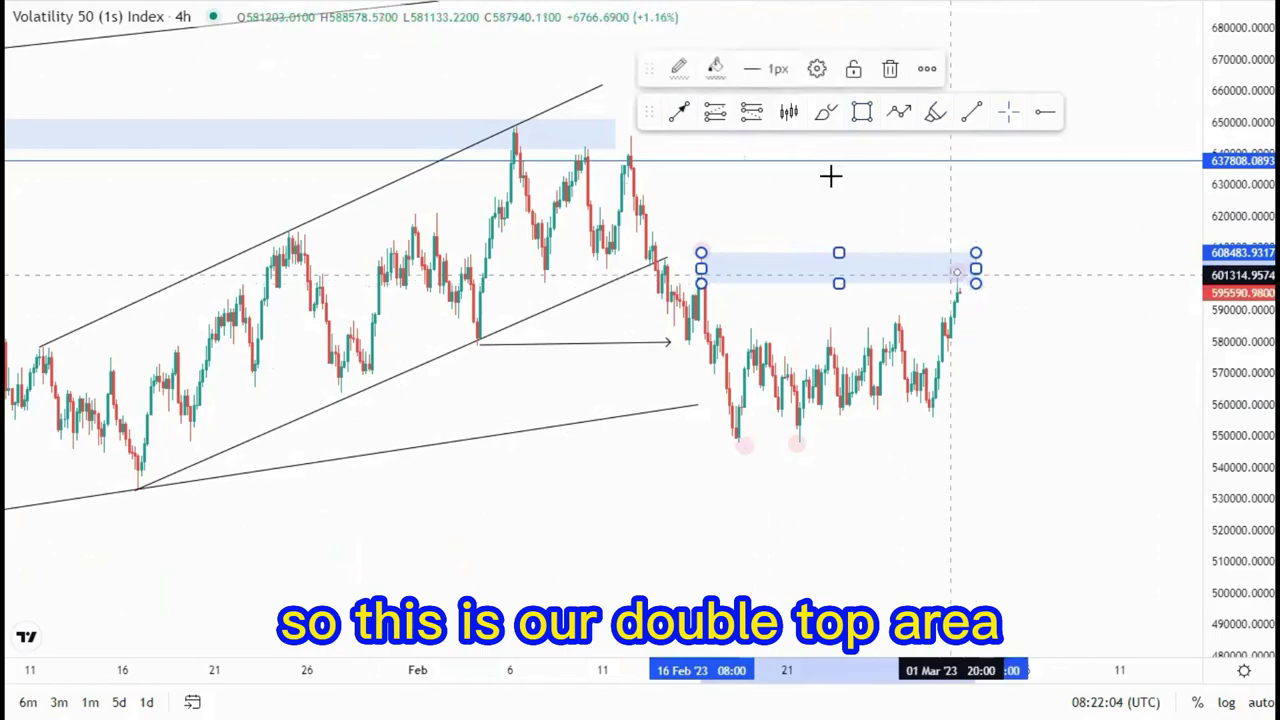
# Draw a downward arrow from the latest candle at about 595,341 to about 528,430 on 4 Mar 2023.
pyautogui.click(672, 114)
pyautogui.click(959, 295)
pyautogui.click(1006, 503)
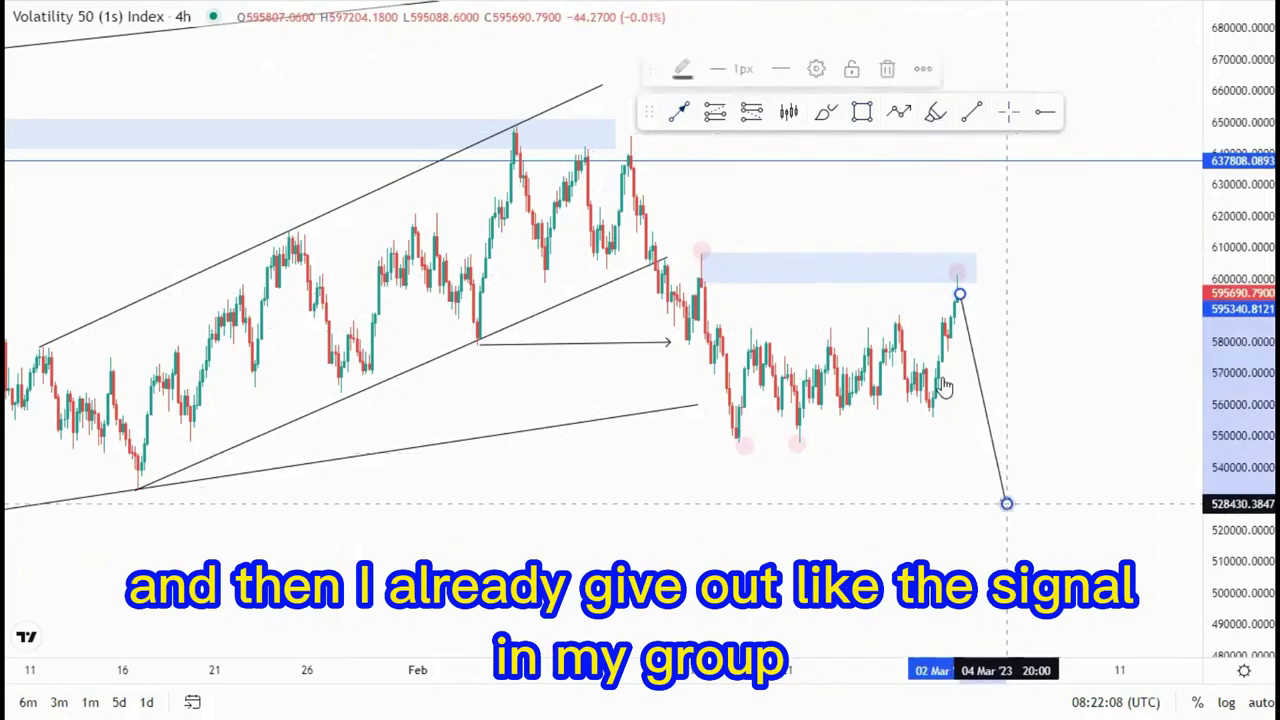
pyautogui.scroll(-2, 895, 474)
pyautogui.scroll(2, 895, 474)
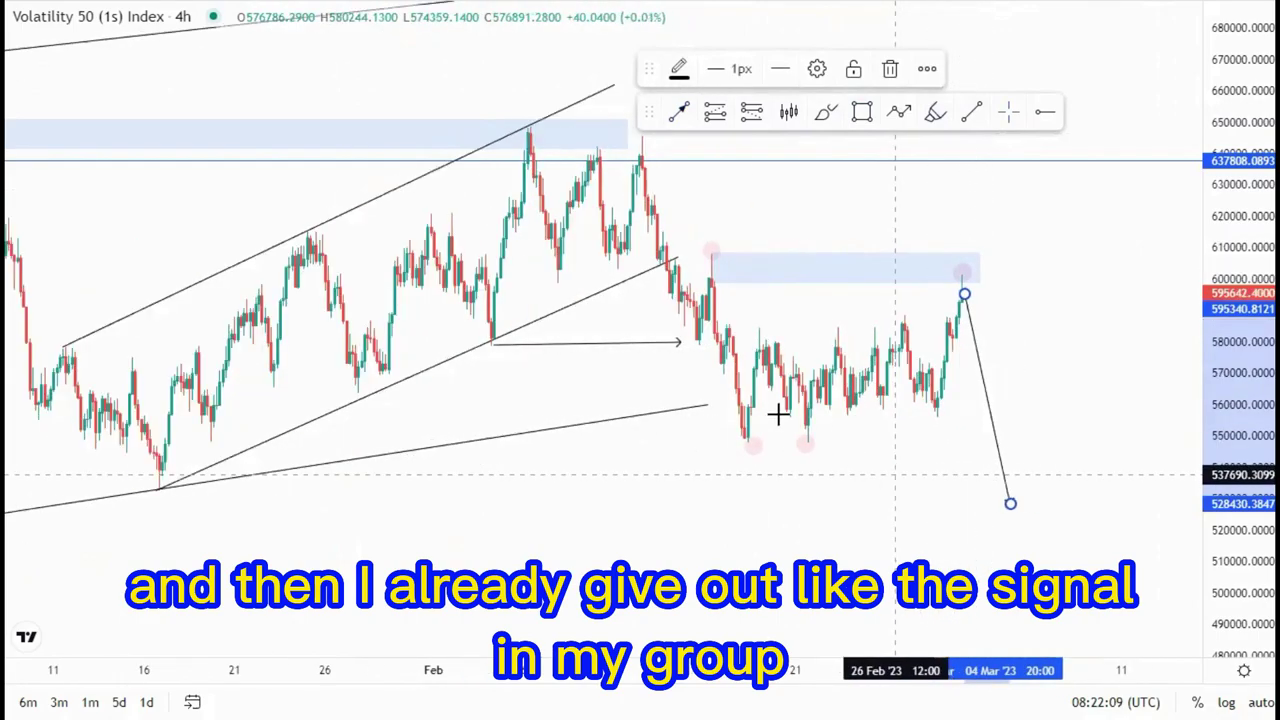
pyautogui.scroll(1, 778, 414)
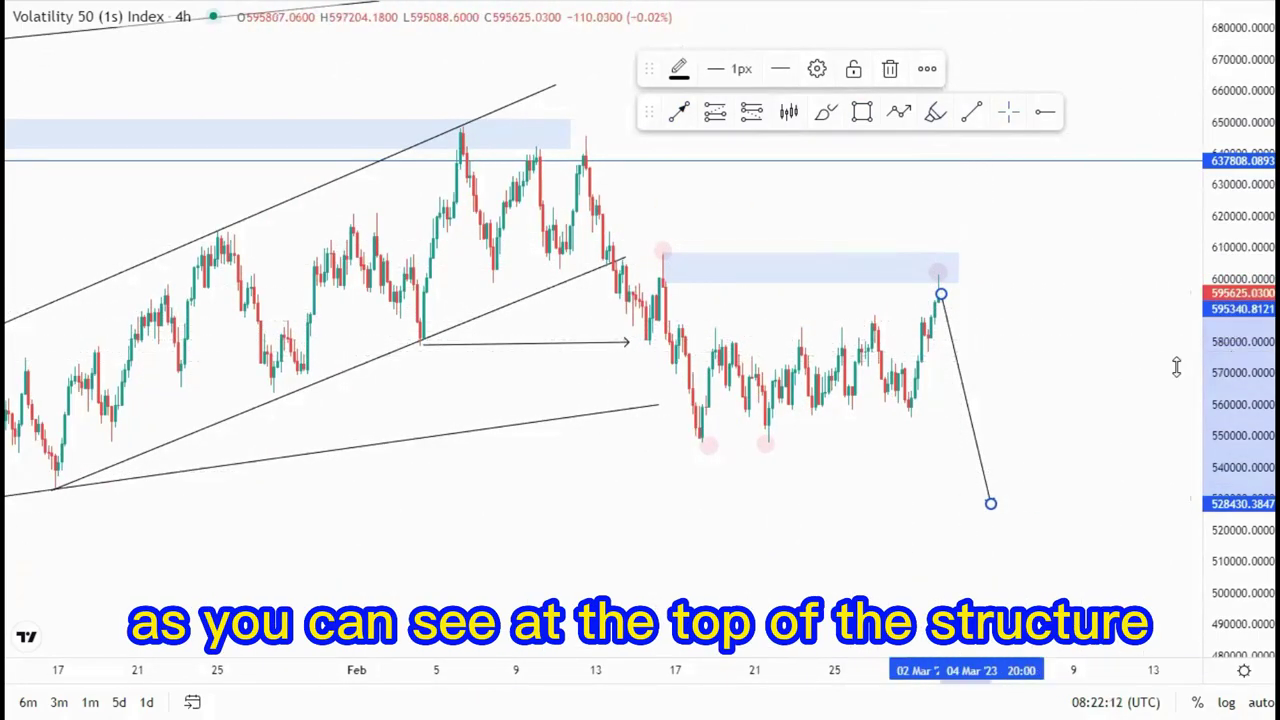
pyautogui.click(851, 309)
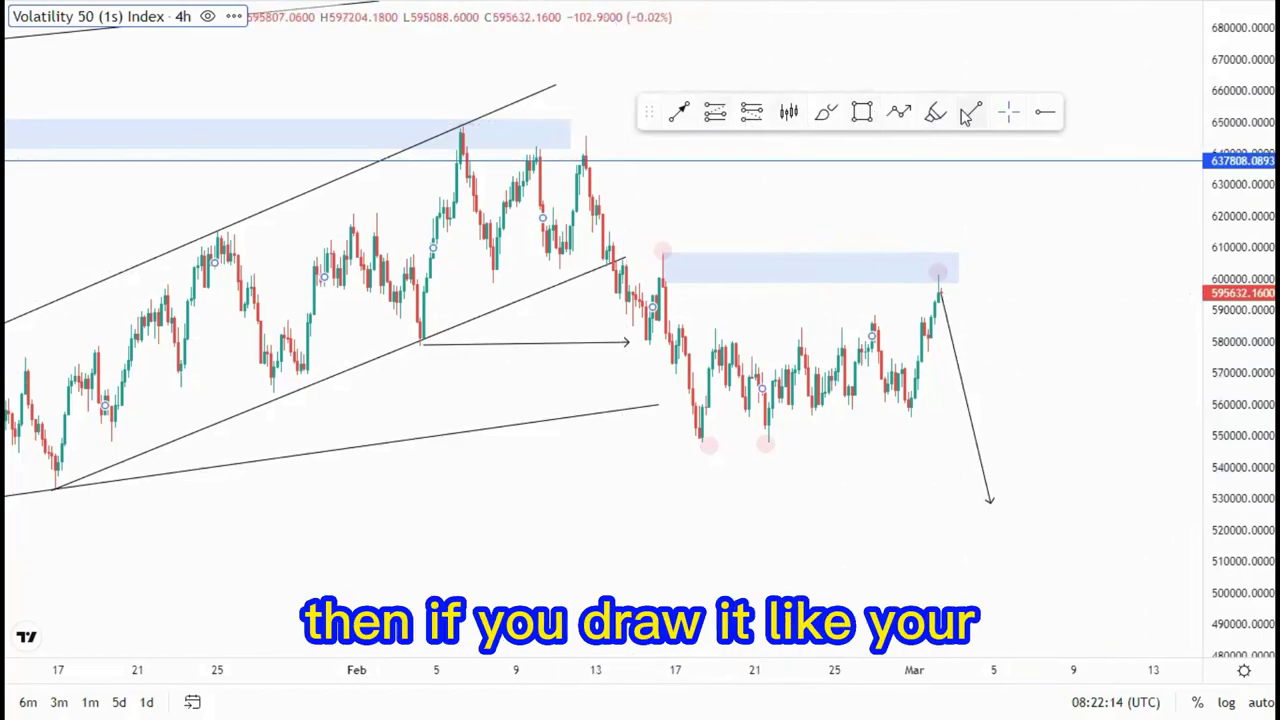
# Draw rising trend lines above and below the February–March expanding pattern, anchoring the lower one at the 18 Feb low.
pyautogui.moveTo(670, 319); pyautogui.dragTo(957, 271)
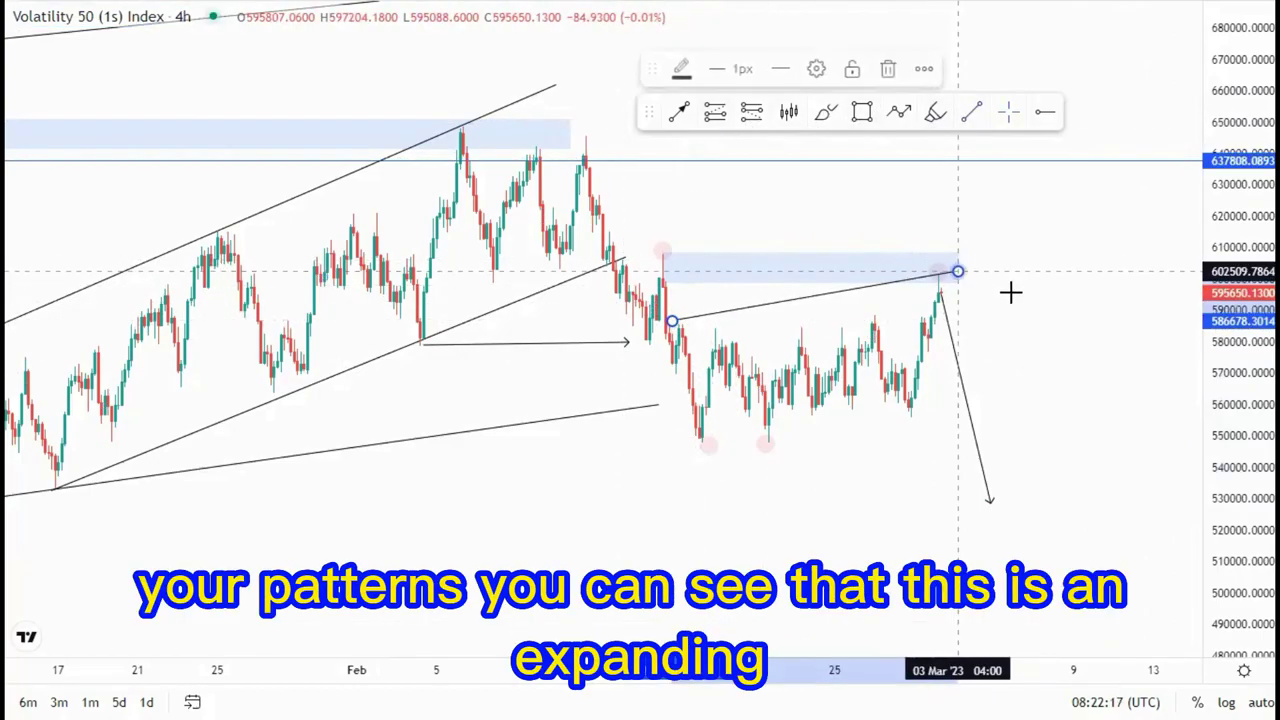
pyautogui.click(968, 112)
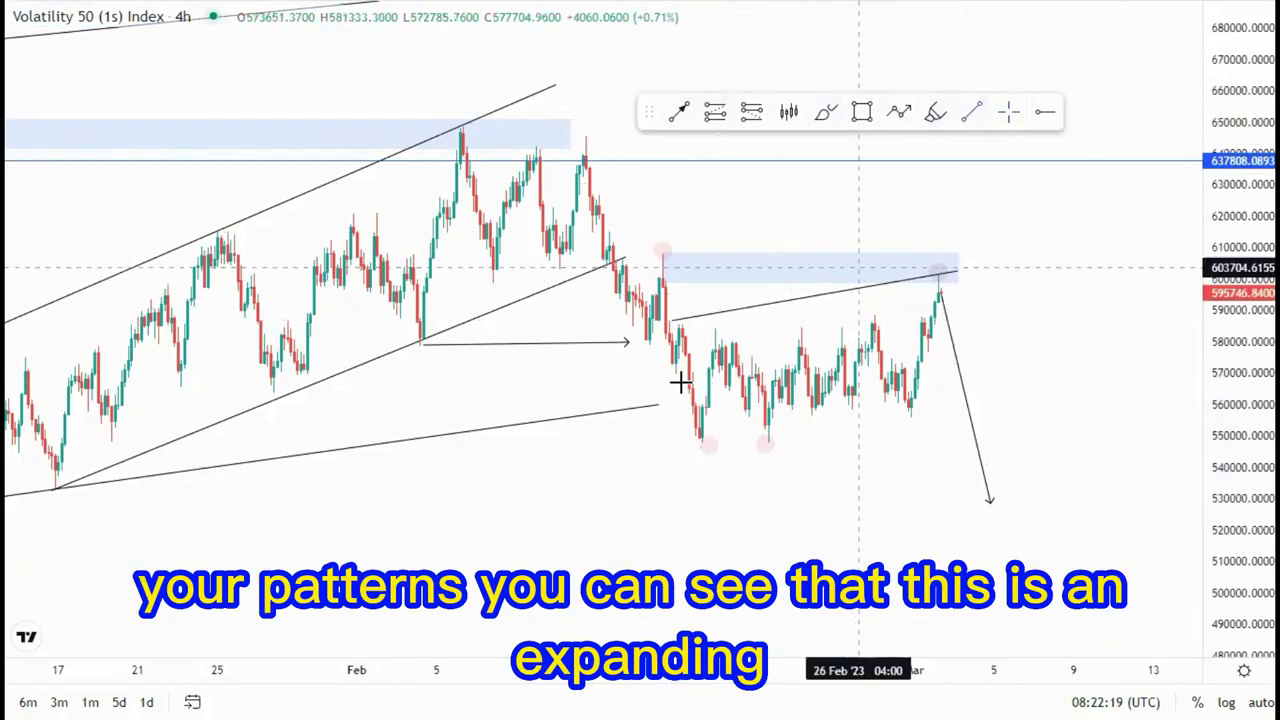
pyautogui.moveTo(702, 437); pyautogui.dragTo(946, 411)
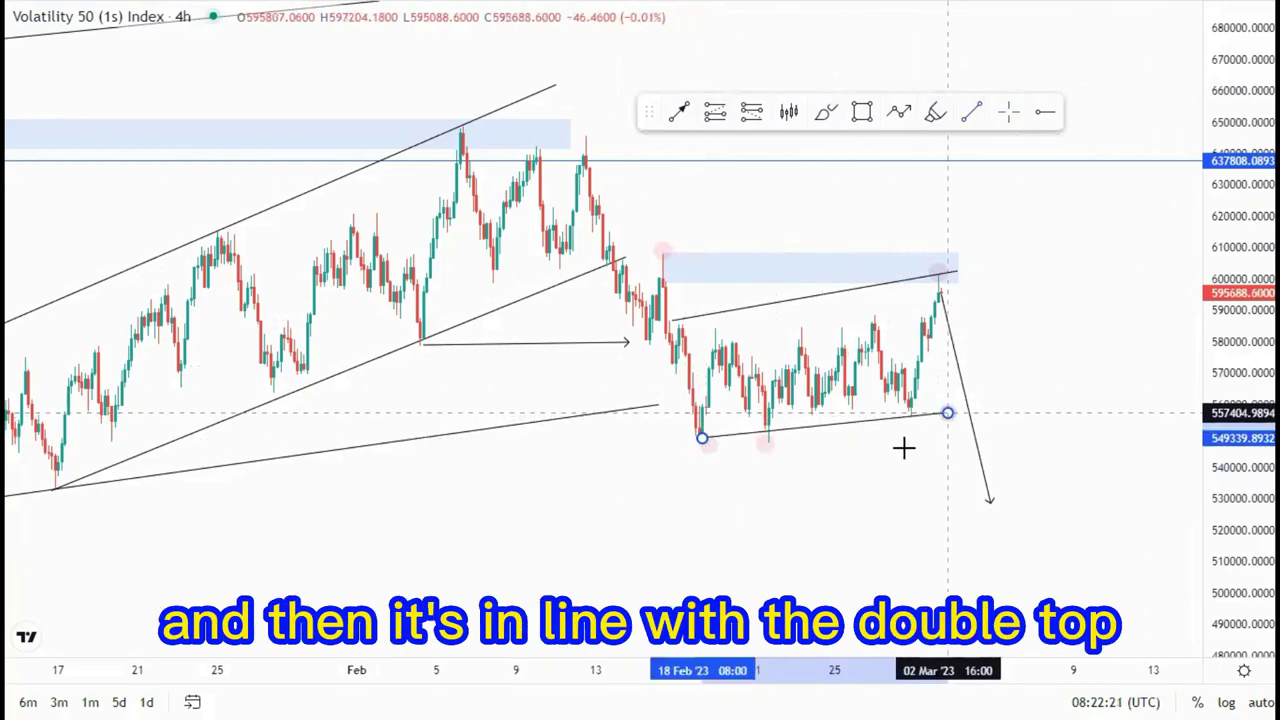
pyautogui.moveTo(699, 438)
pyautogui.mouseDown()
pyautogui.moveTo(695, 453)
pyautogui.moveTo(703, 444)
pyautogui.mouseUp()
# Delete the highlighter marks at the two equal February lows and at the 16 Feb high.
pyautogui.click(765, 446)
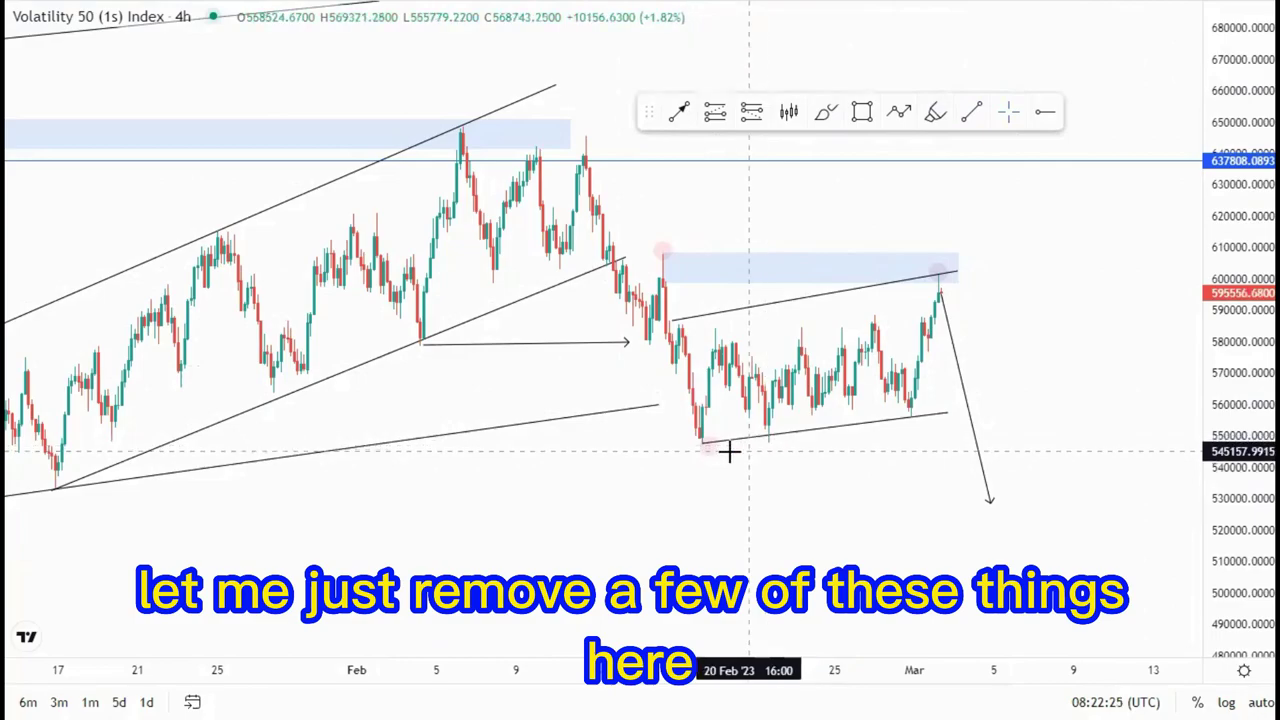
pyautogui.click(660, 251)
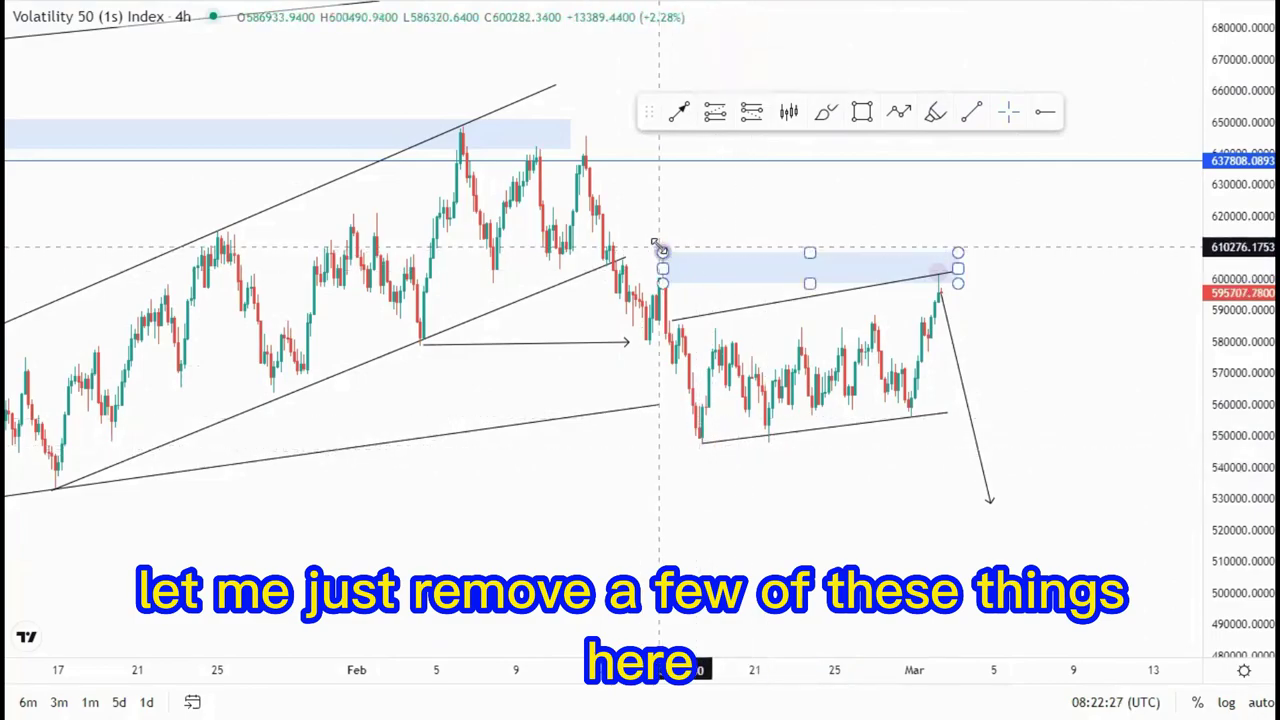
pyautogui.press('Delete')
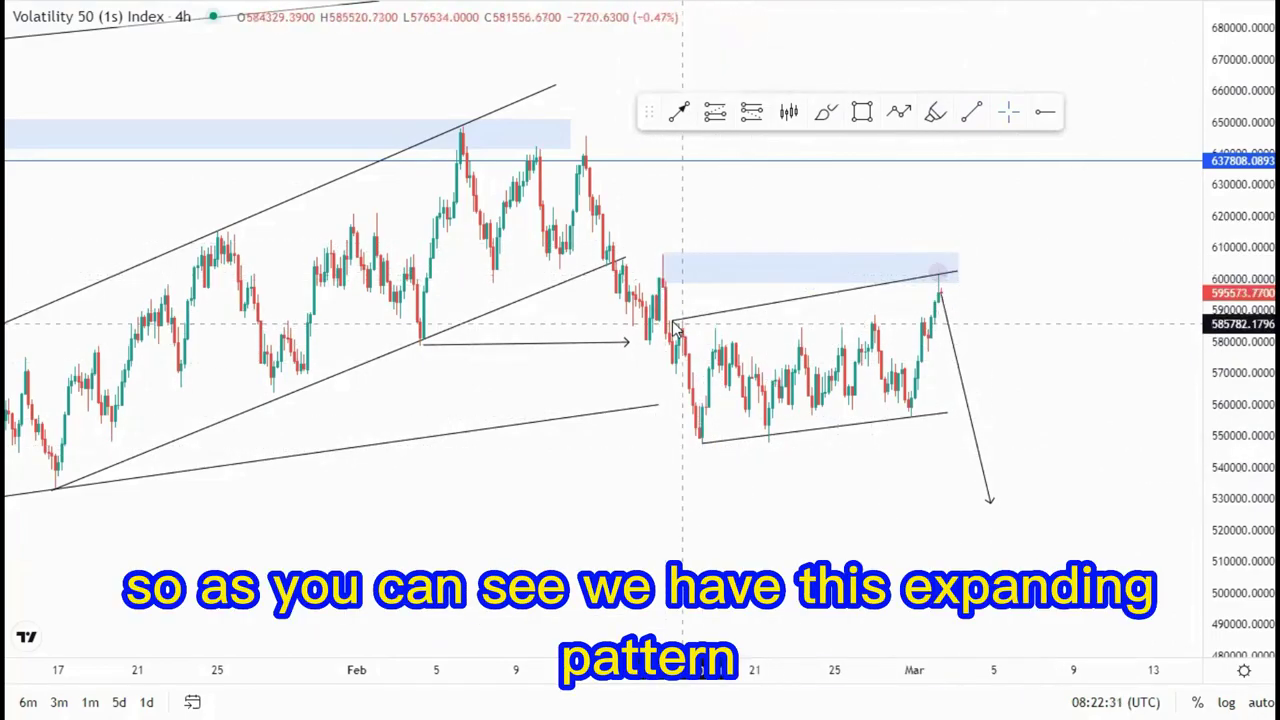
pyautogui.click(674, 324)
pyautogui.click(808, 451)
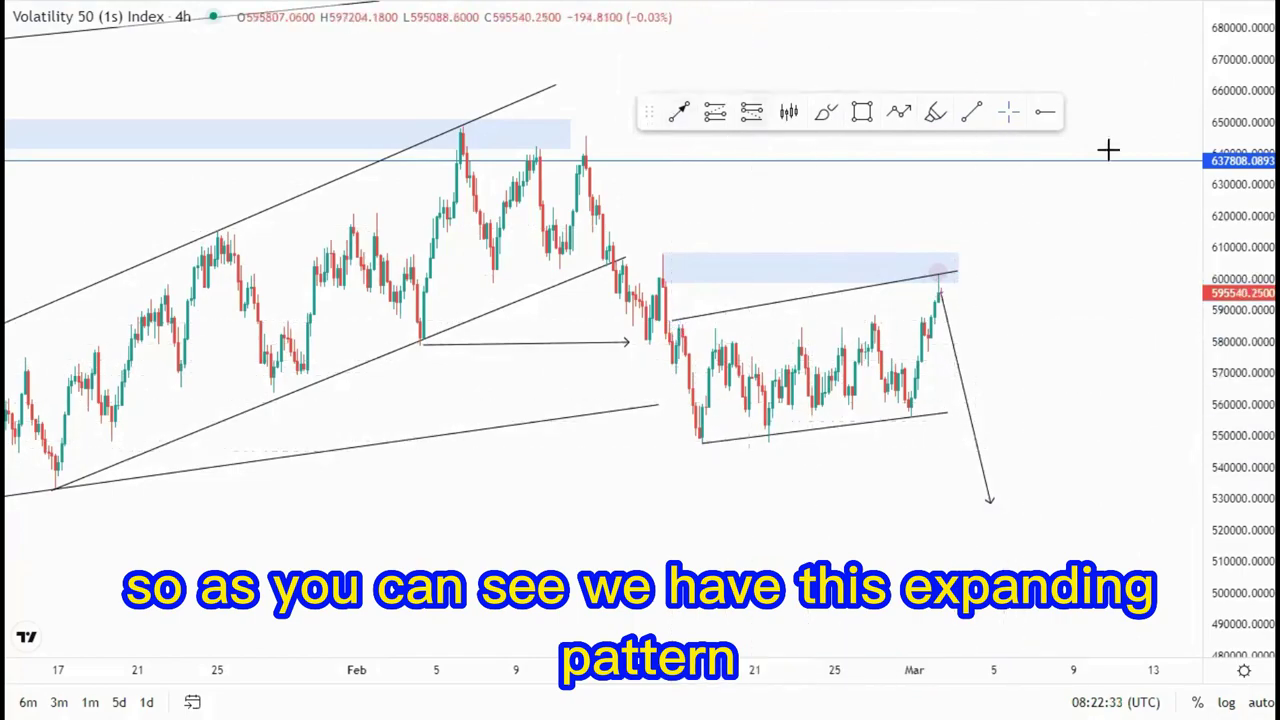
# Circle the 16 Feb high and the early March high in the double-top zone with the Brush.
pyautogui.moveTo(658, 254); pyautogui.dragTo(654, 253)
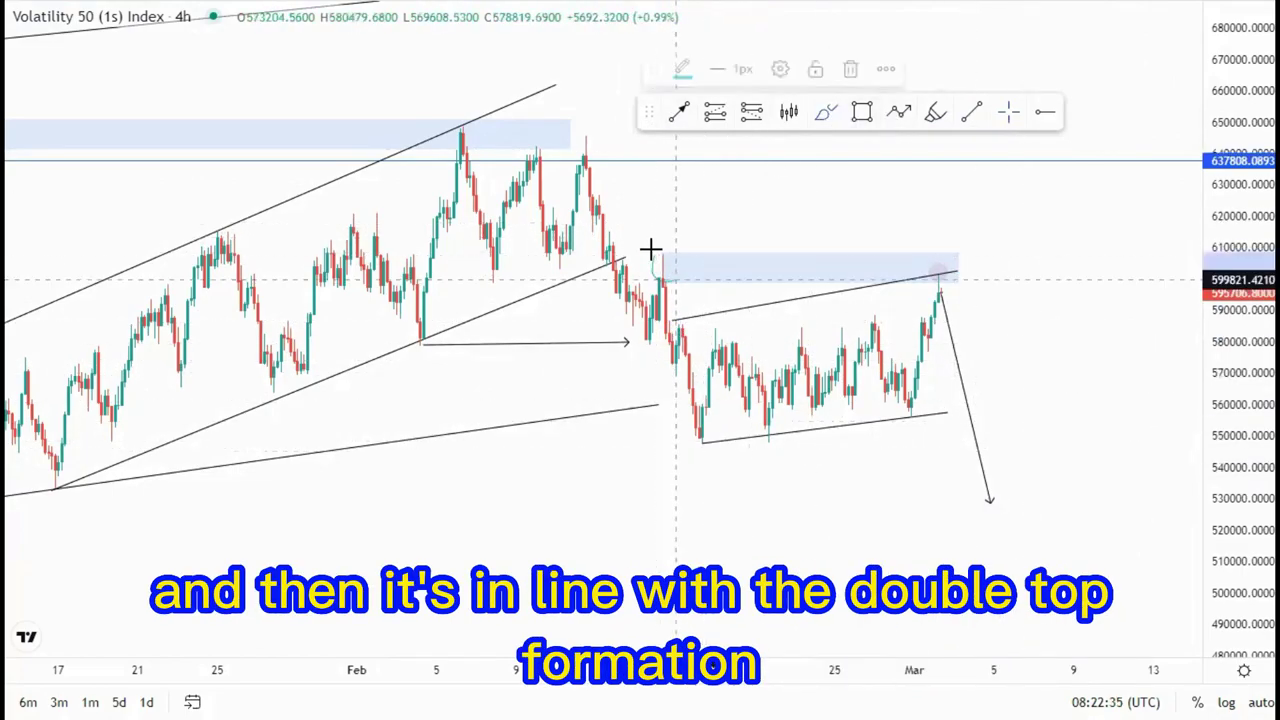
pyautogui.moveTo(936, 268); pyautogui.dragTo(925, 270)
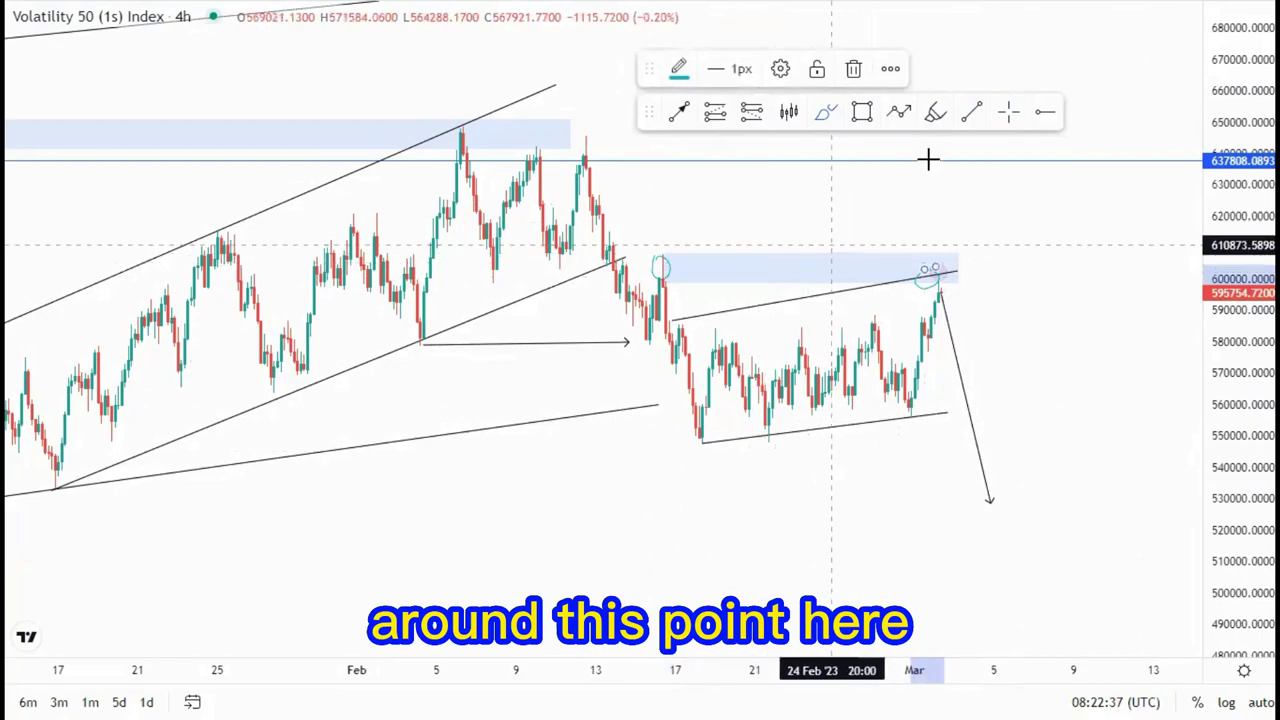
# Try a horizontal ray from the 16 Feb high lowered to about 598,328, and remove it with the circle there.
pyautogui.click(678, 111)
pyautogui.click(664, 256)
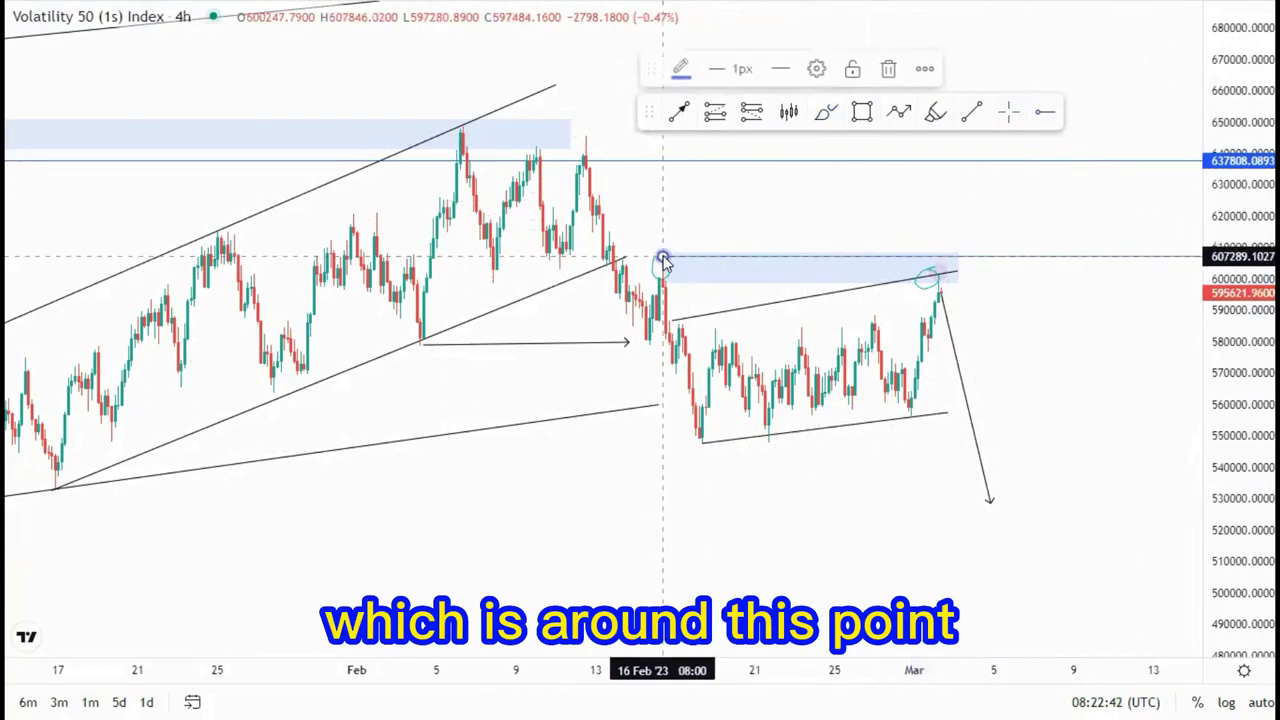
pyautogui.moveTo(663, 257); pyautogui.dragTo(663, 291)
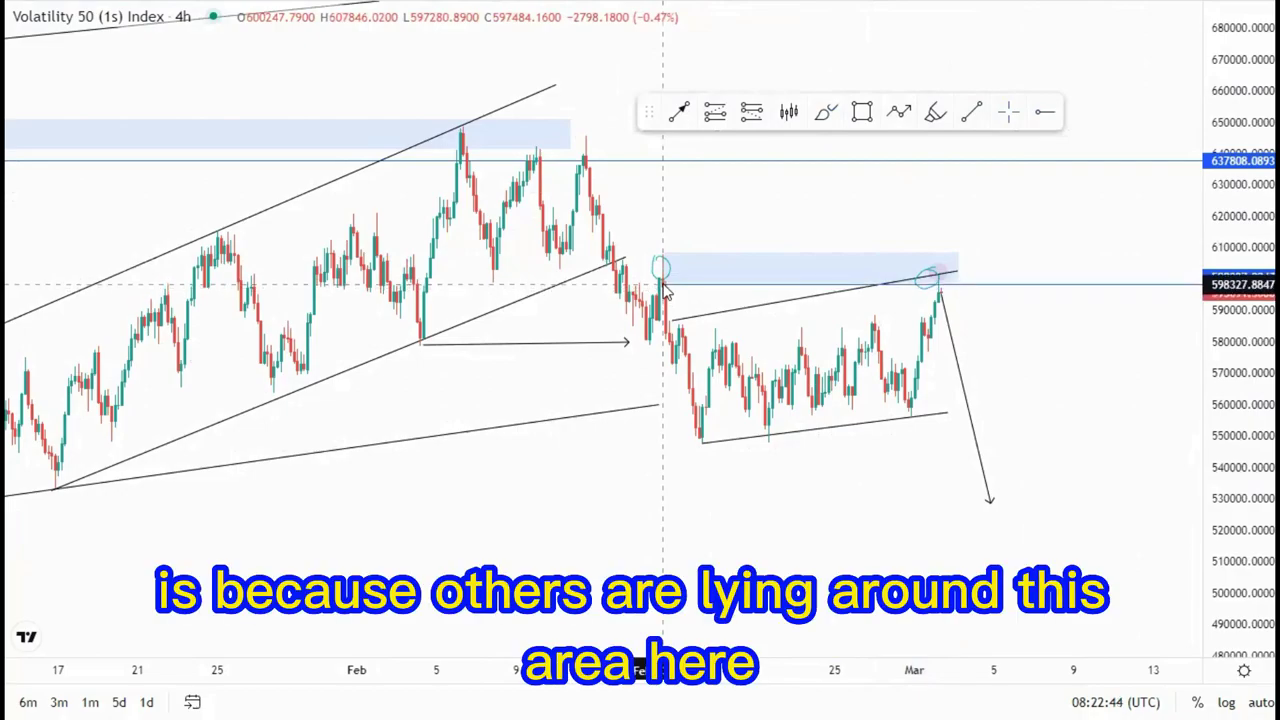
pyautogui.click(1009, 341)
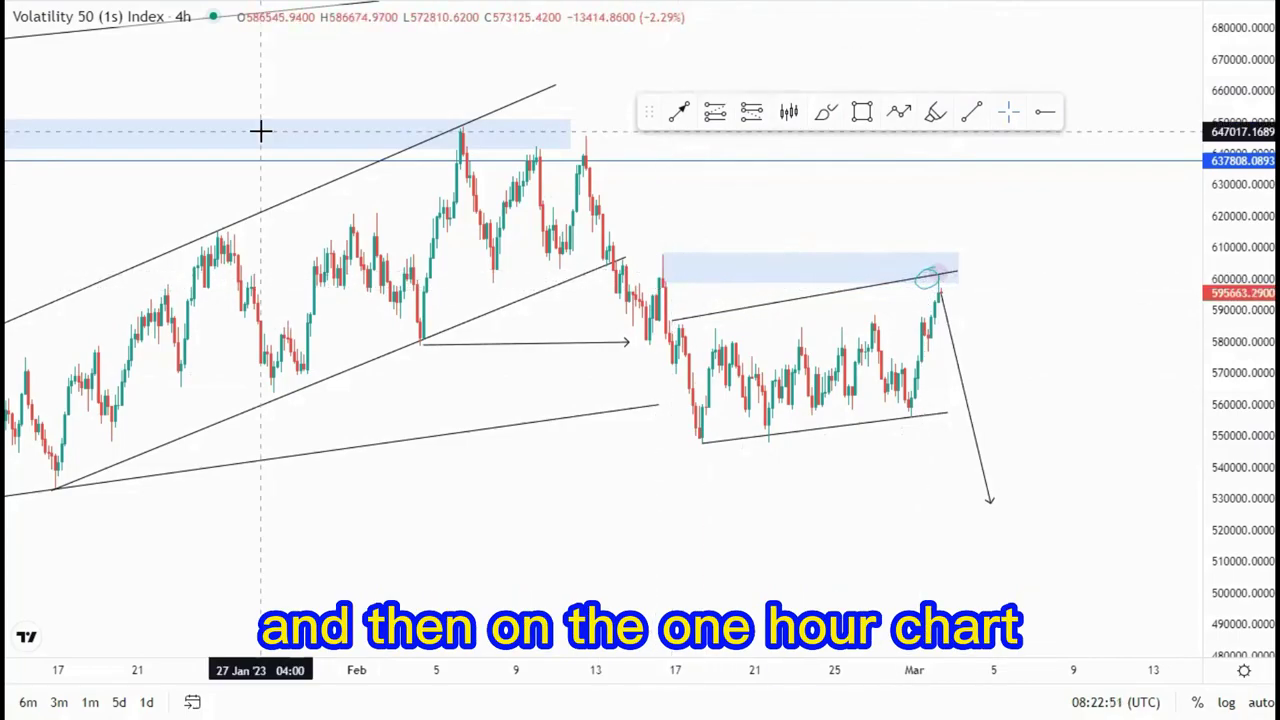
# Change the chart interval to 1 hour.
pyautogui.write('1H')
pyautogui.press('Return')
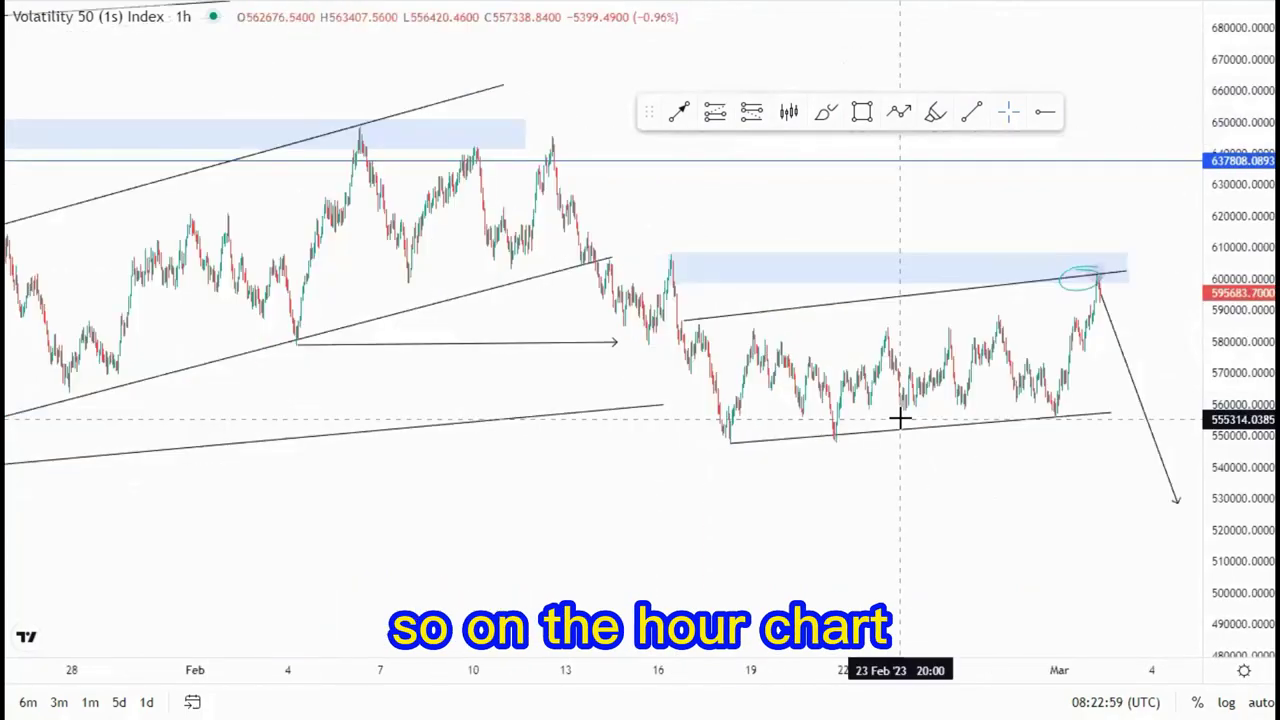
# Raise the lower edge of the rectangle starting at the 16 Feb high to about 603,500.
pyautogui.scroll(-3, 863, 429)
pyautogui.scroll(5, 956, 433)
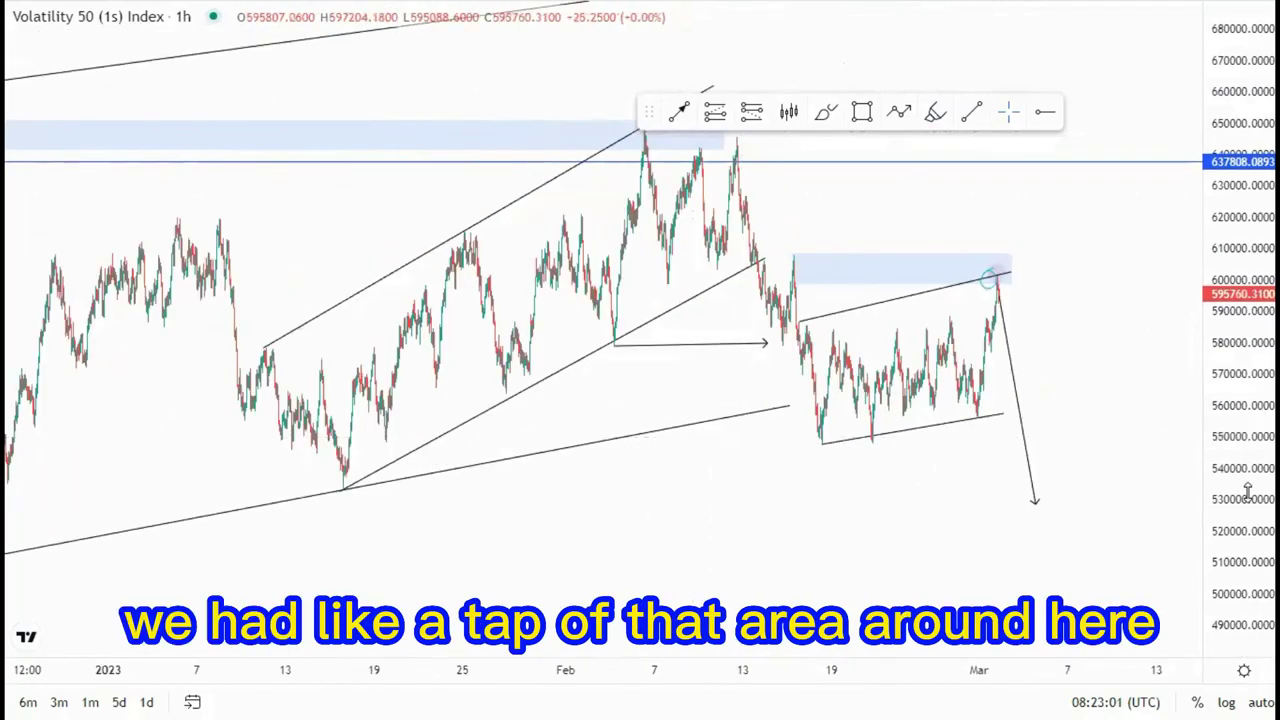
pyautogui.scroll(5, 956, 433)
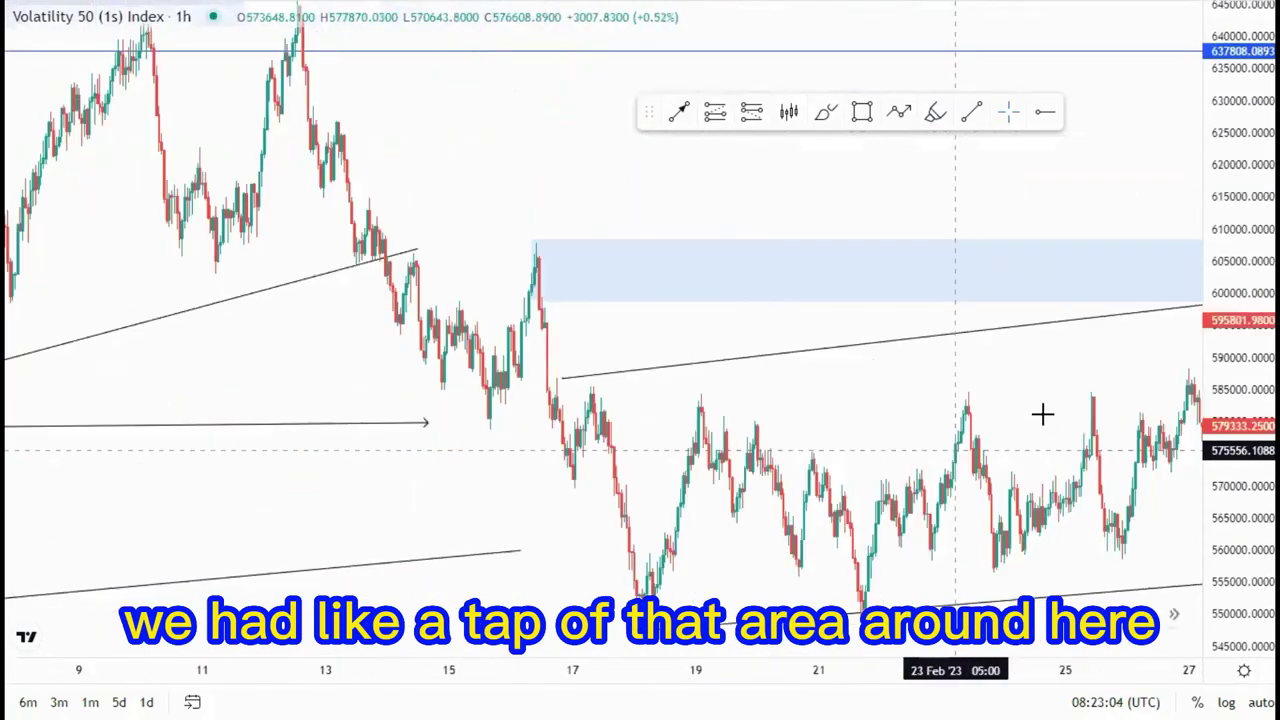
pyautogui.moveTo(1087, 423); pyautogui.dragTo(832, 430)
pyautogui.moveTo(278, 312); pyautogui.dragTo(278, 283)
pyautogui.click(397, 331)
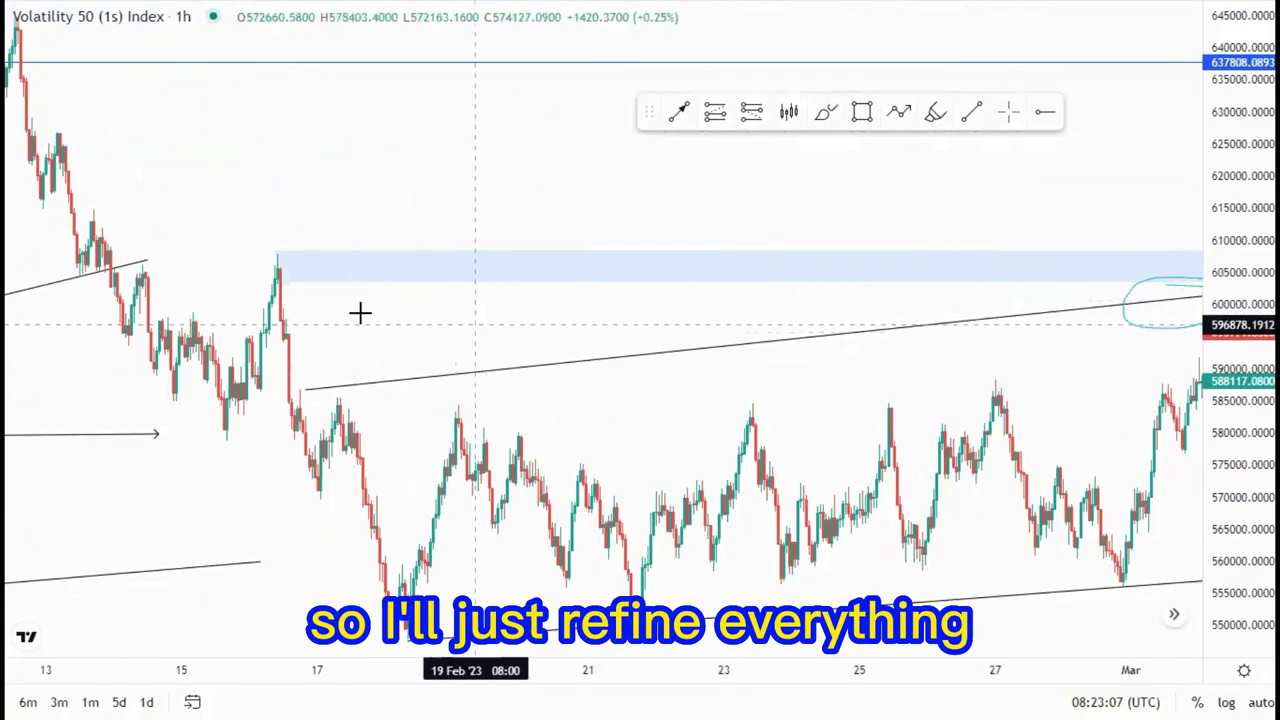
# Circle the start of the expanding pattern's upper trend line near 17 Feb with the Brush.
pyautogui.moveTo(446, 331); pyautogui.dragTo(40, 326)
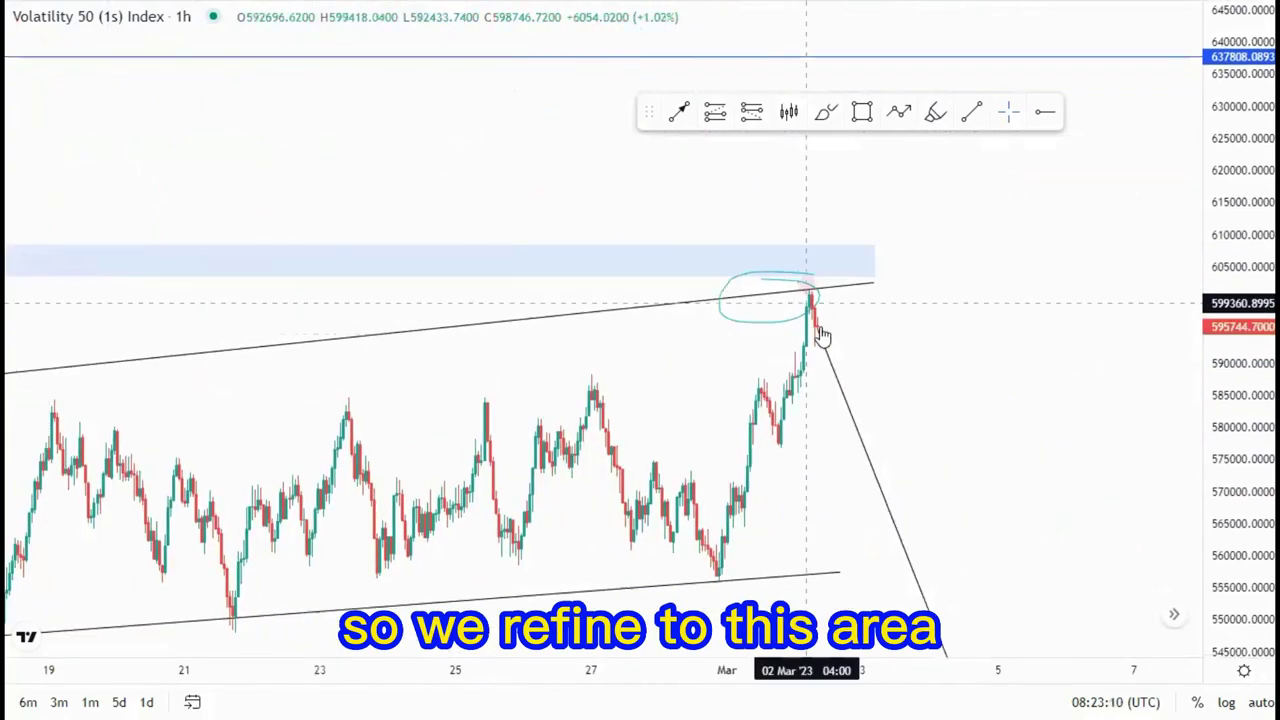
pyautogui.scroll(-4, 905, 330)
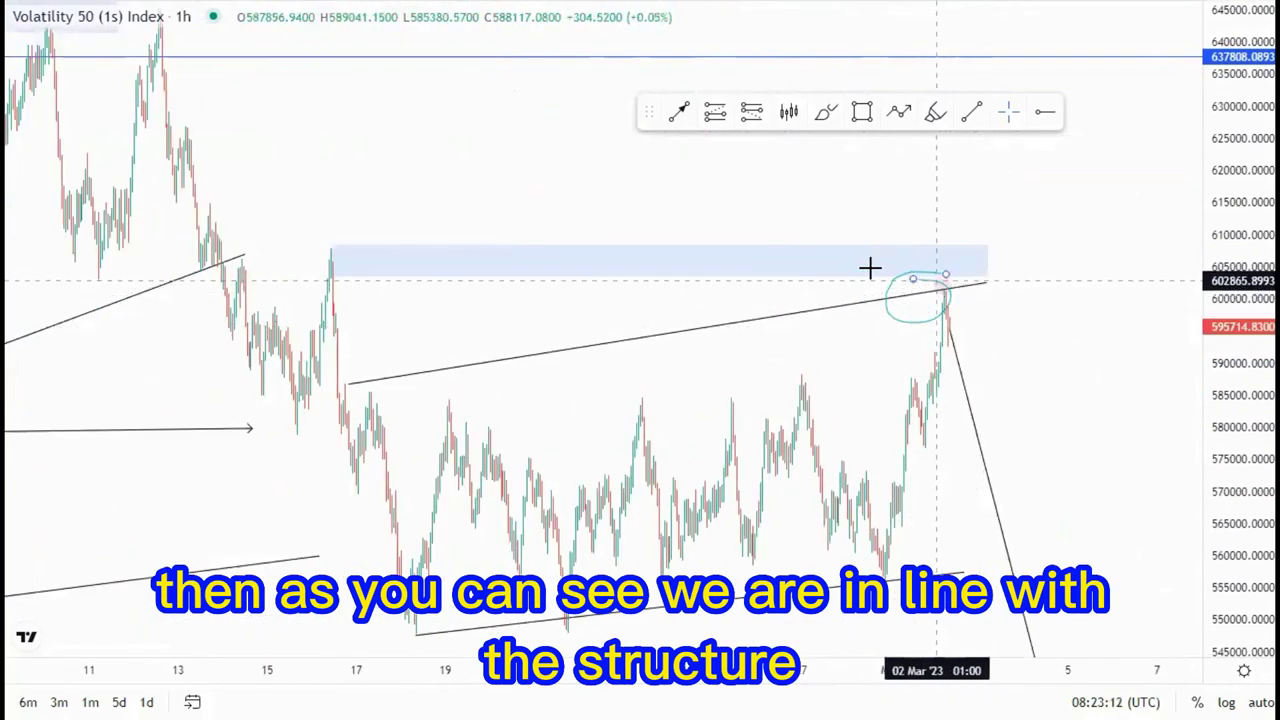
pyautogui.scroll(4, 820, 366)
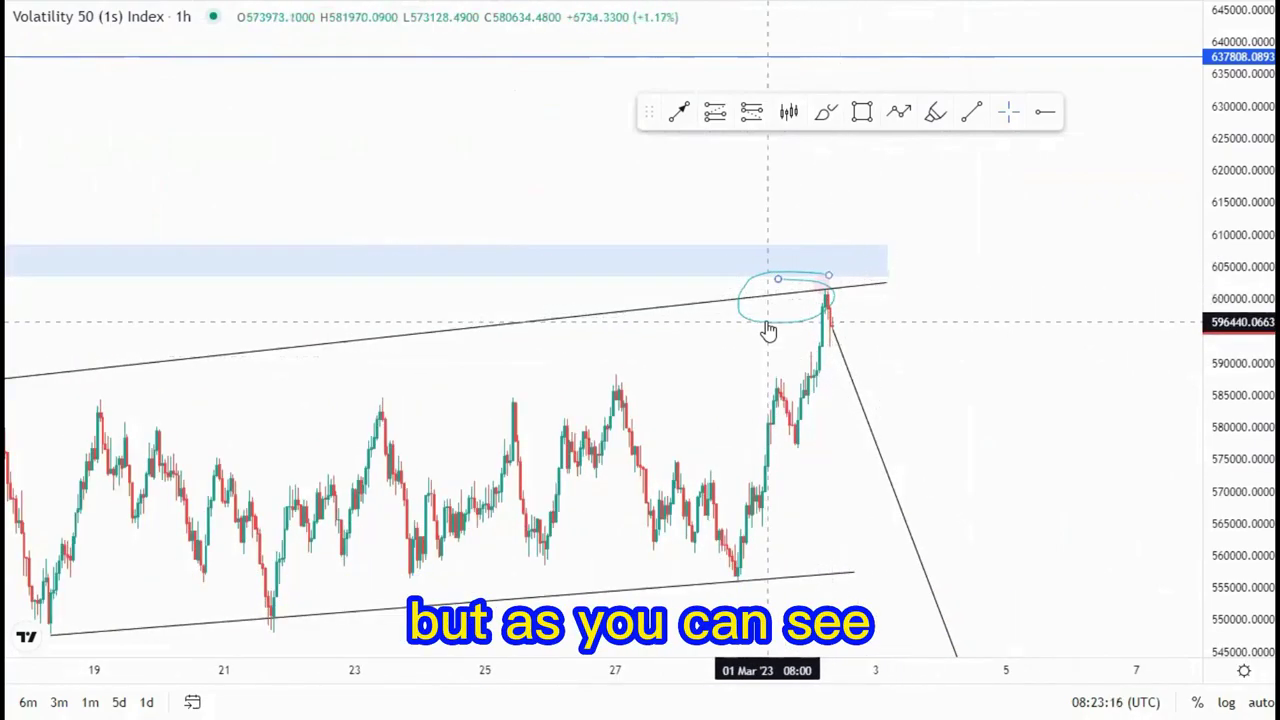
pyautogui.scroll(-2, 1028, 355)
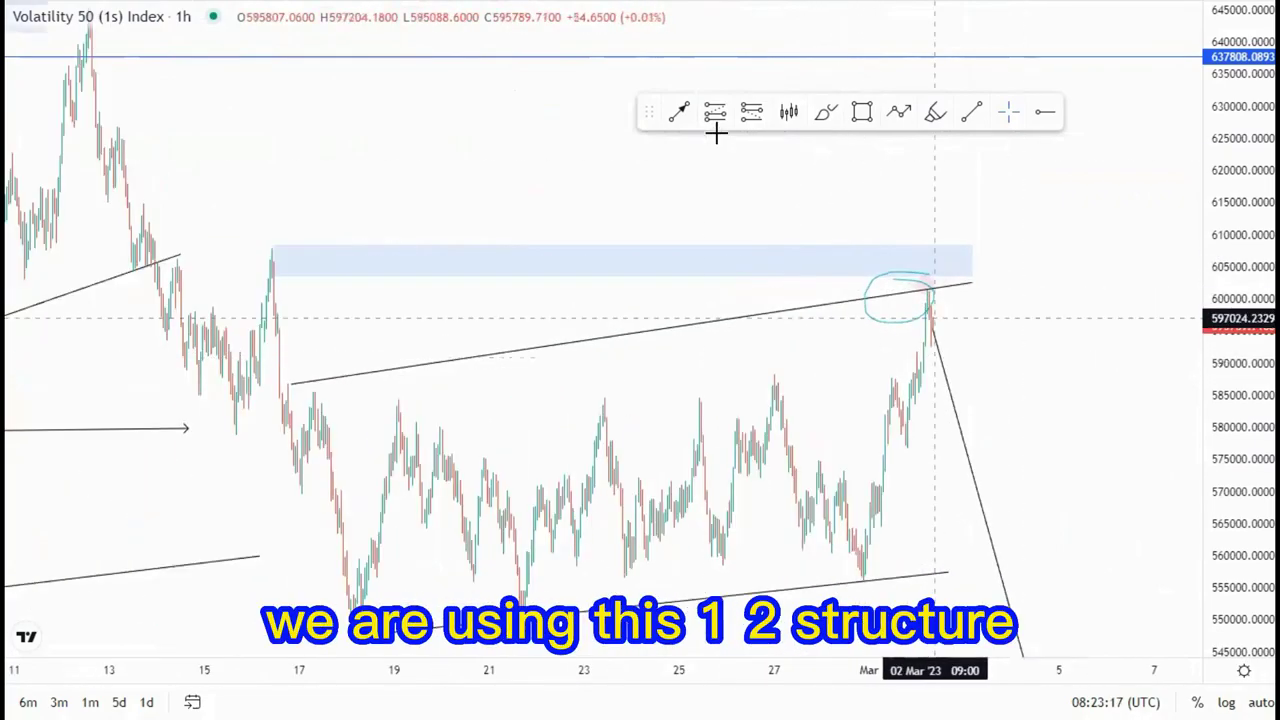
pyautogui.click(824, 114)
pyautogui.moveTo(321, 358); pyautogui.dragTo(293, 377)
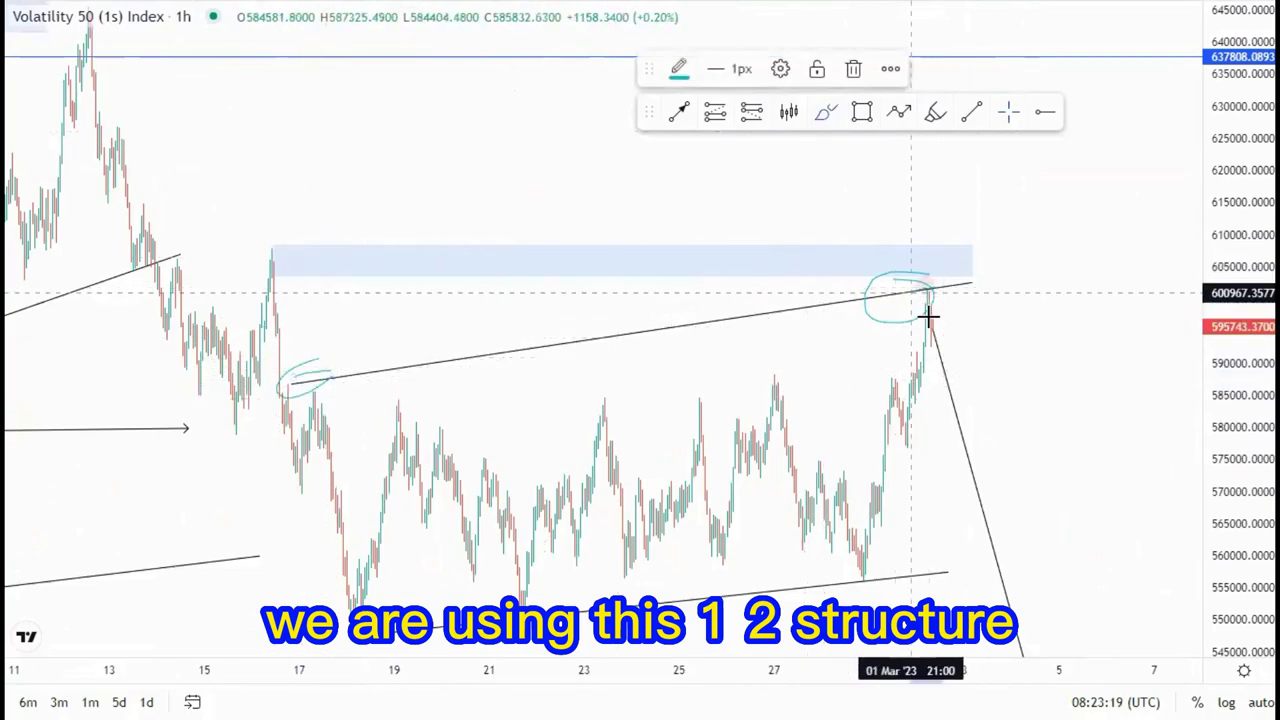
pyautogui.click(866, 73)
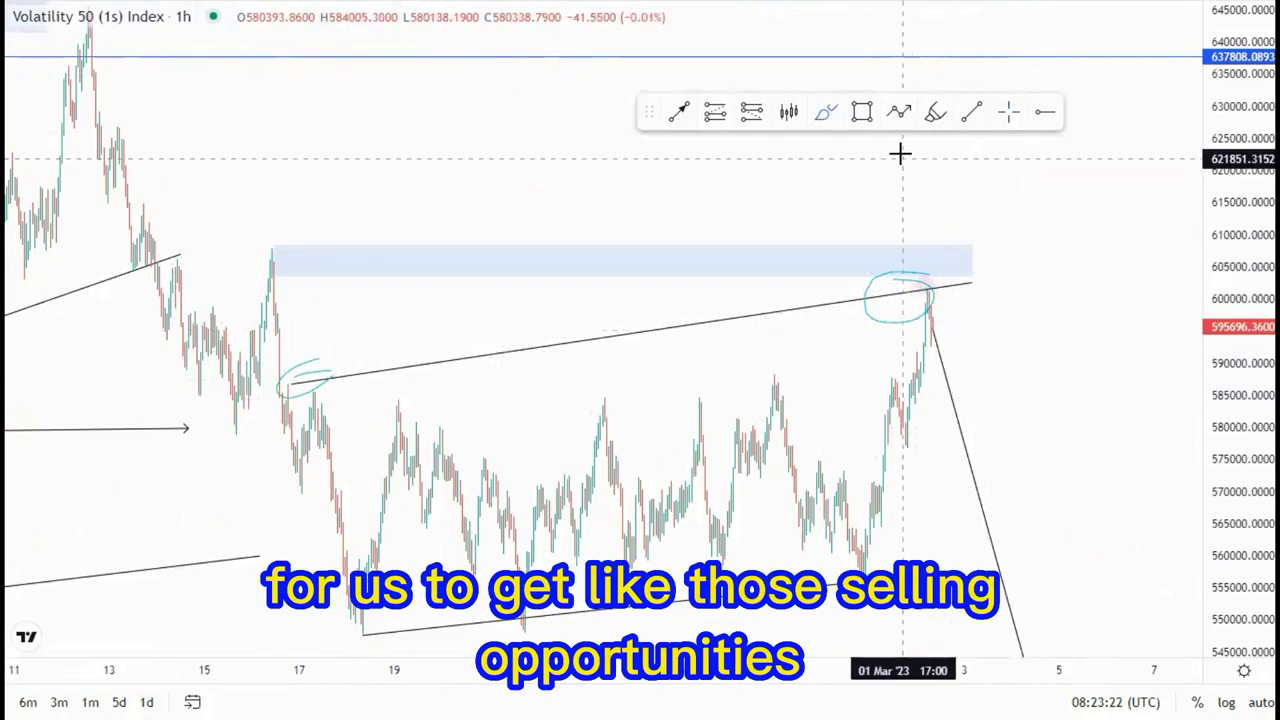
# Delete the downward projection line from the 2 March high and the Brush circles at both ends of the expanding pattern's upper trend line.
pyautogui.click(951, 403)
pyautogui.press('Delete')
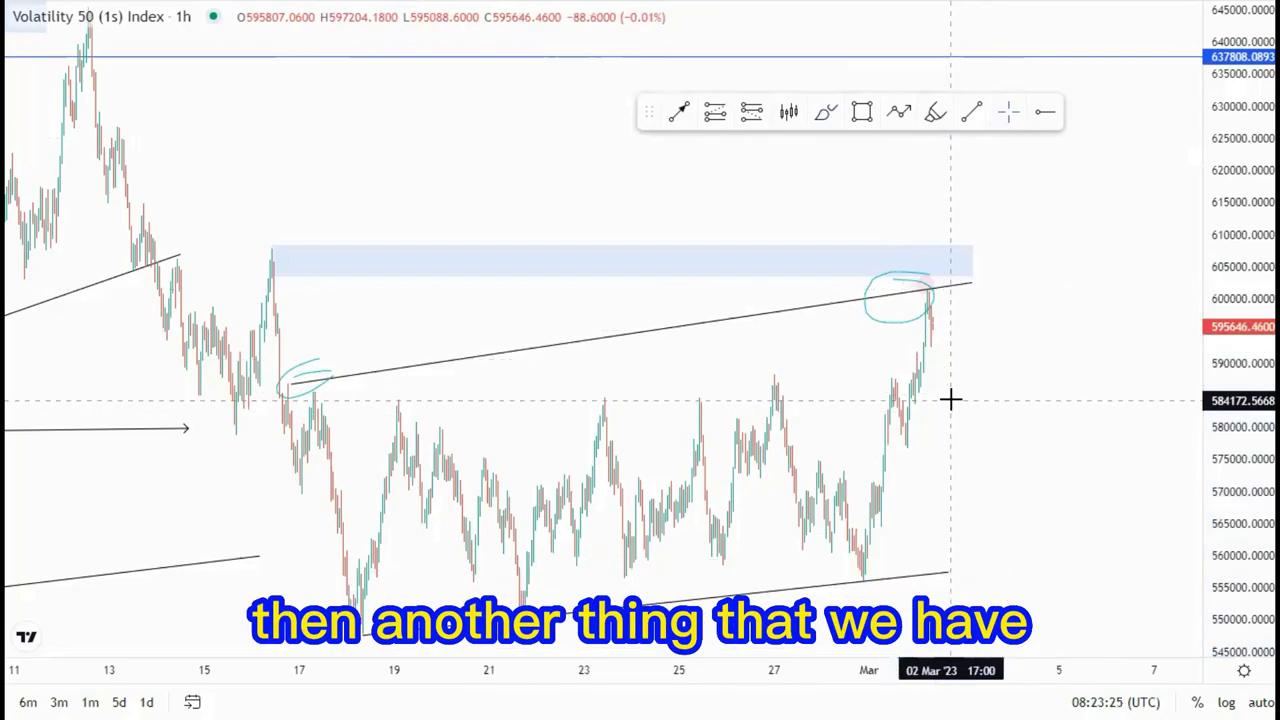
pyautogui.click(907, 331)
pyautogui.press('Delete')
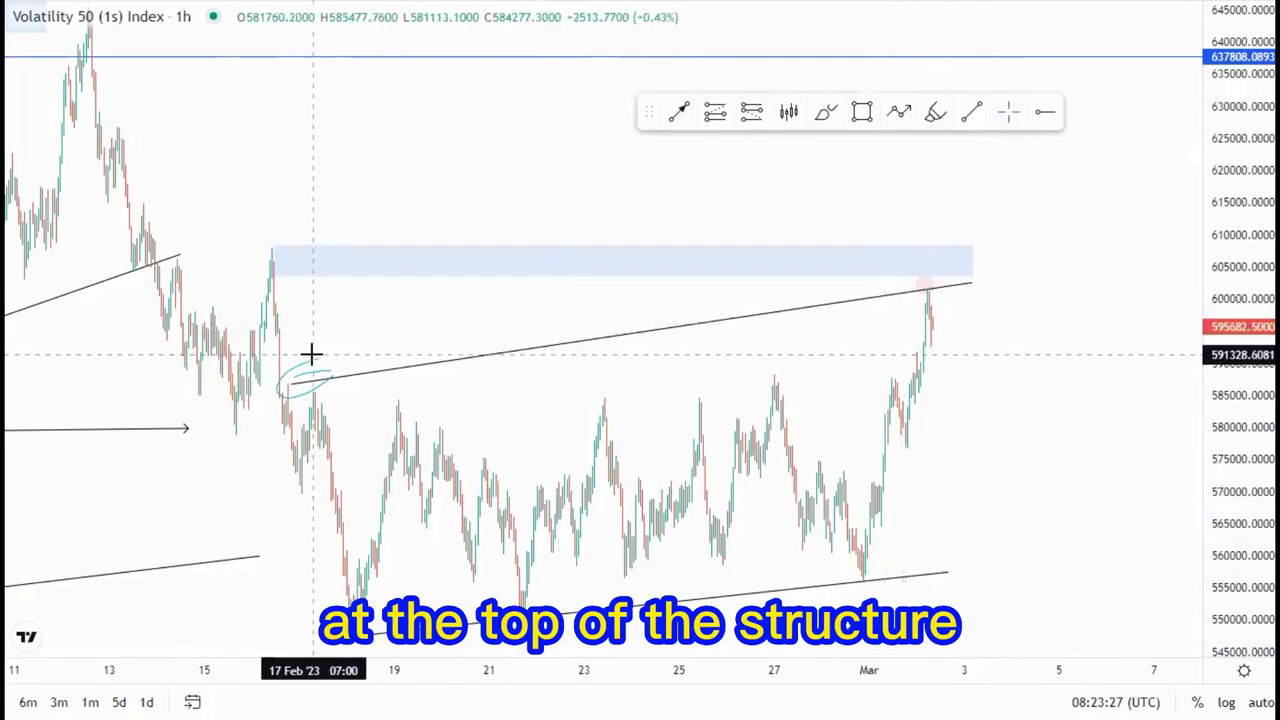
pyautogui.click(312, 365)
pyautogui.press('Delete')
pyautogui.click(313, 373)
pyautogui.press('Delete')
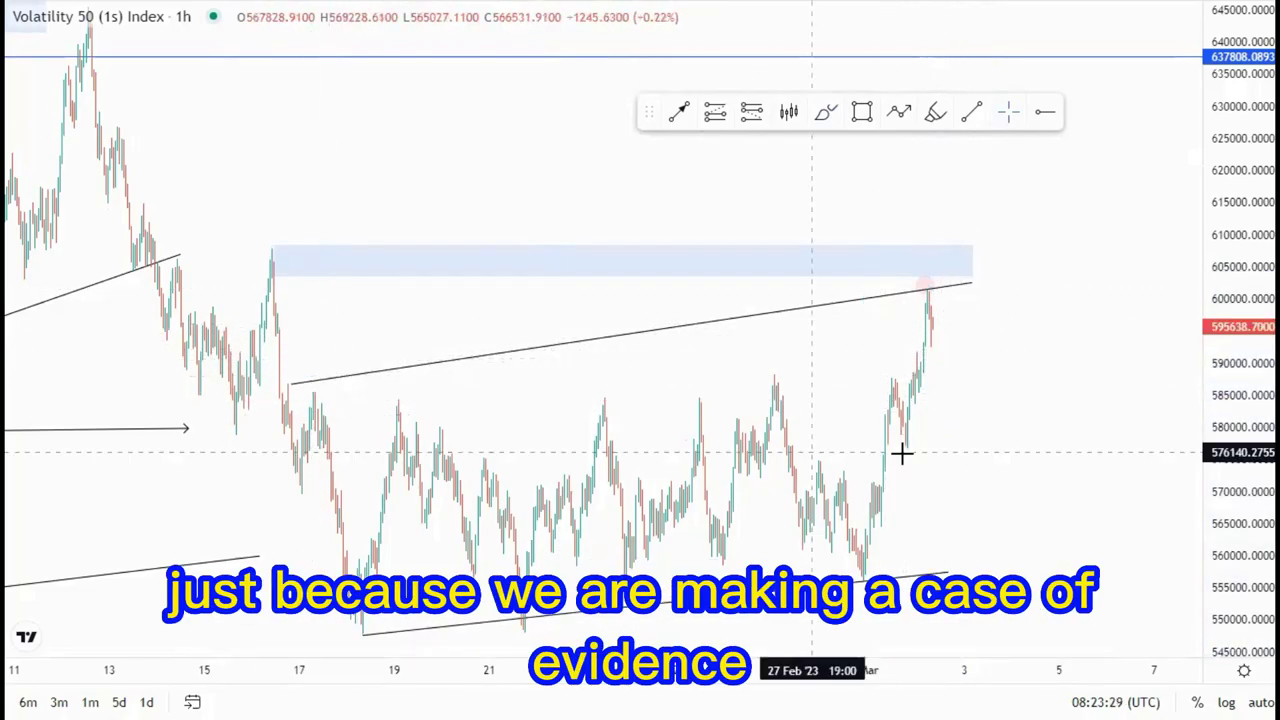
# Draw the ascending channel's upper trend line from about 573,175 on 28 Feb to the 2 March high.
pyautogui.scroll(3, 901, 454)
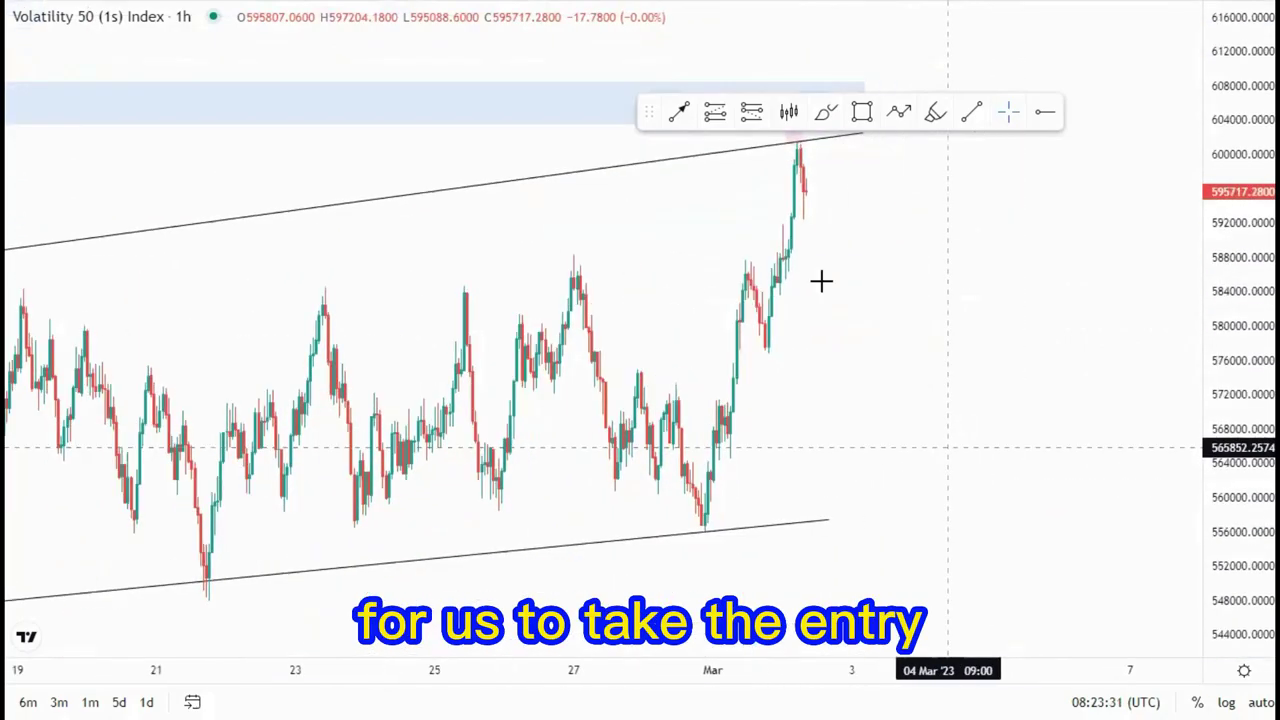
pyautogui.click(972, 111)
pyautogui.click(678, 384)
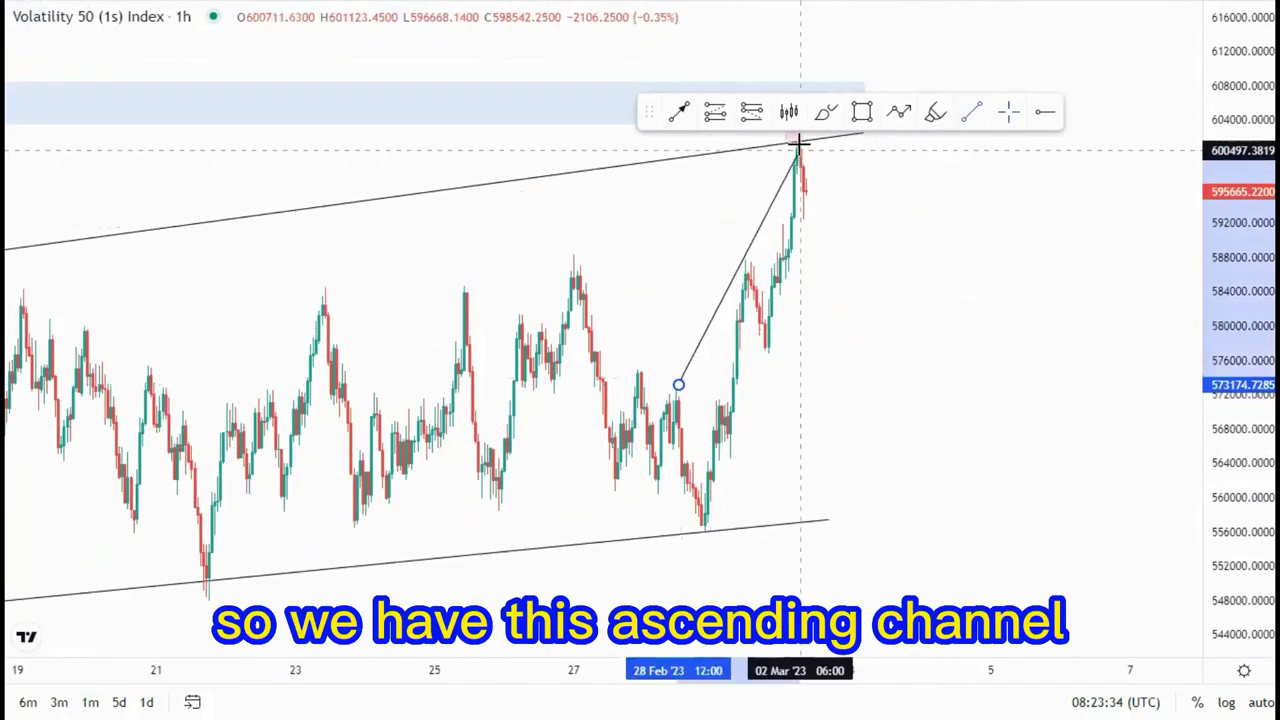
pyautogui.click(798, 140)
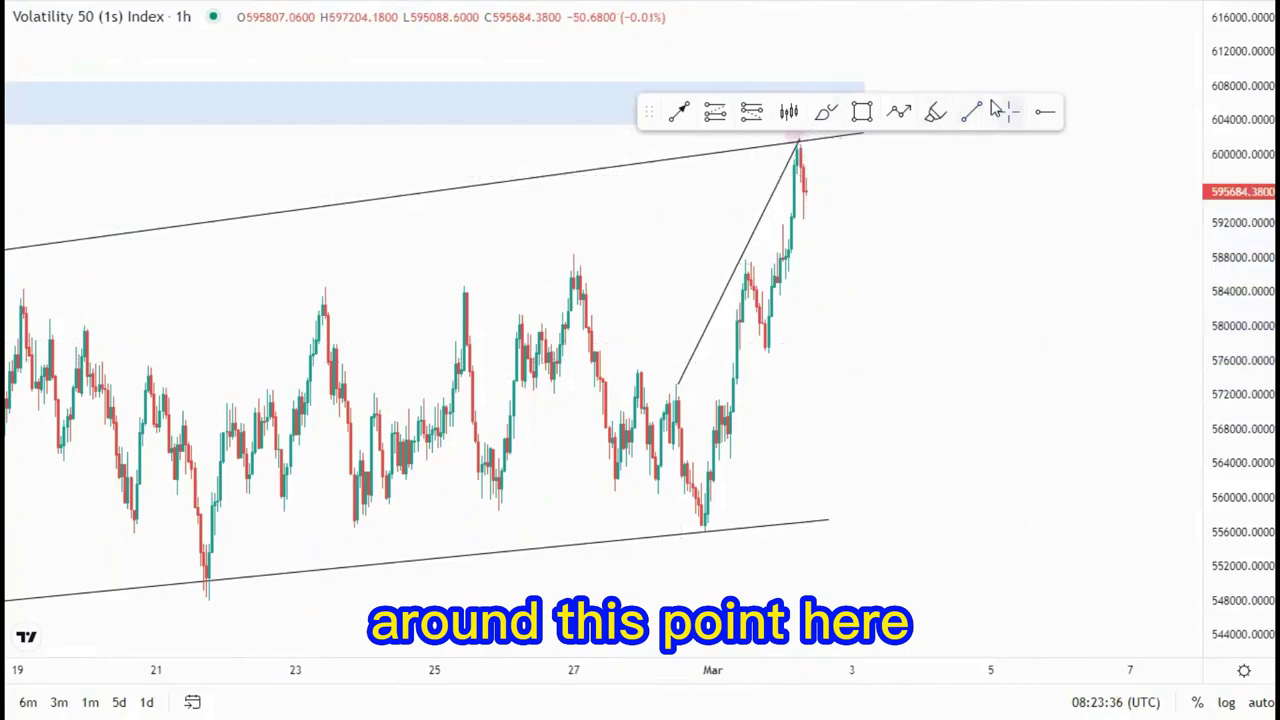
# Add the channel's lower trend line from the 28 Feb low near 556,016 to about 596,016, and lower the upper line's start slightly.
pyautogui.click(972, 111)
pyautogui.click(707, 531)
pyautogui.click(825, 188)
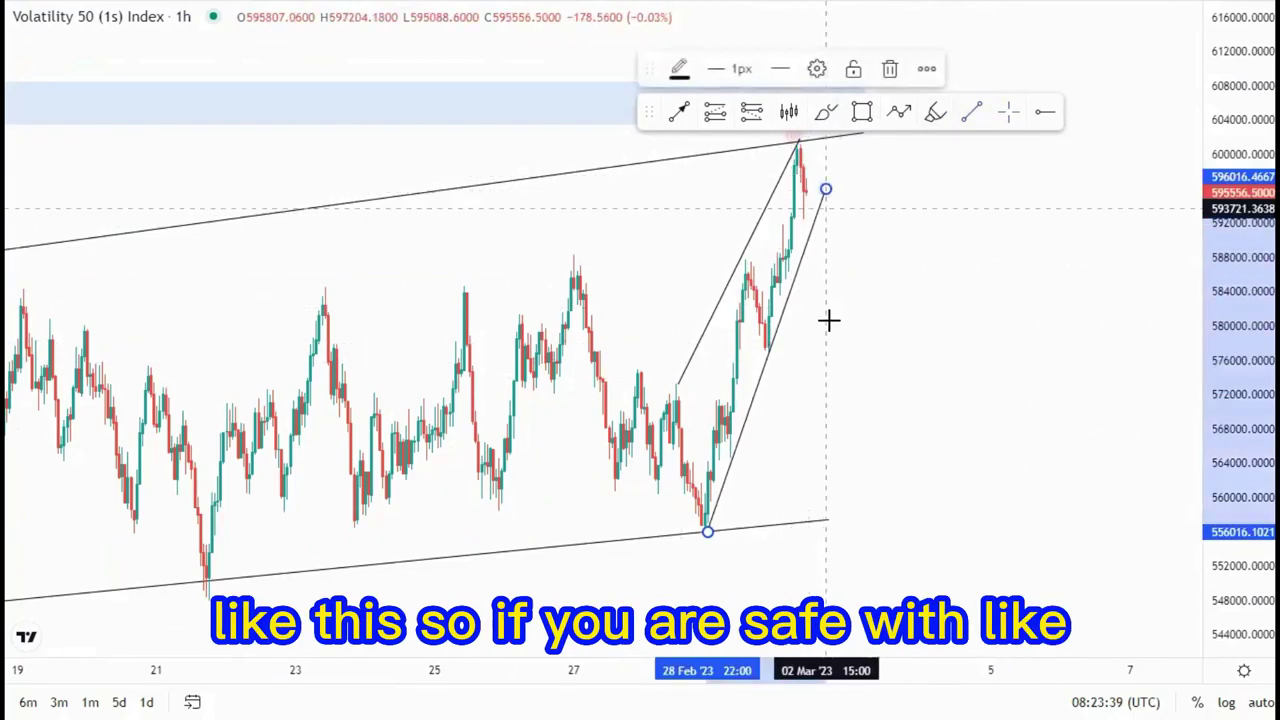
pyautogui.moveTo(679, 383); pyautogui.dragTo(681, 398)
pyautogui.click(889, 470)
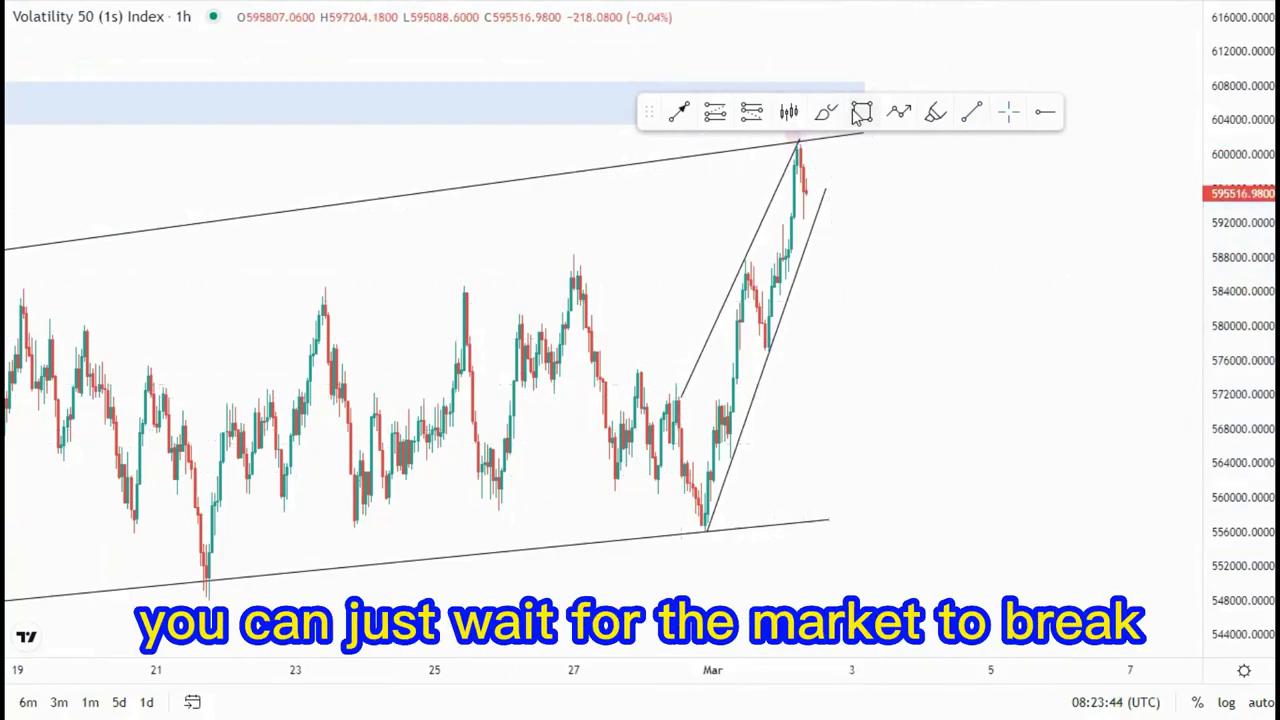
# Mark a rectangle zone at the 27 Feb high and draw a path breaking the channel, retesting near 587,492 and falling to about 553,065.
pyautogui.moveTo(572, 251); pyautogui.dragTo(921, 268)
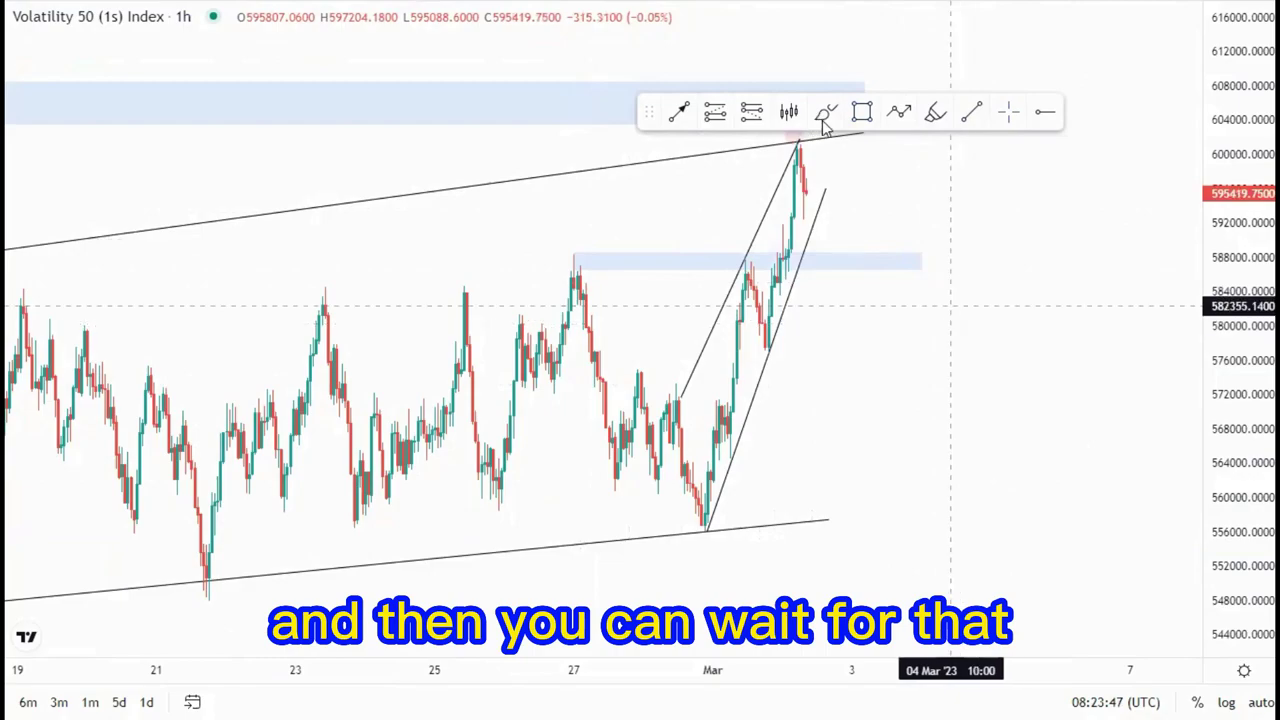
pyautogui.click(899, 112)
pyautogui.click(812, 191)
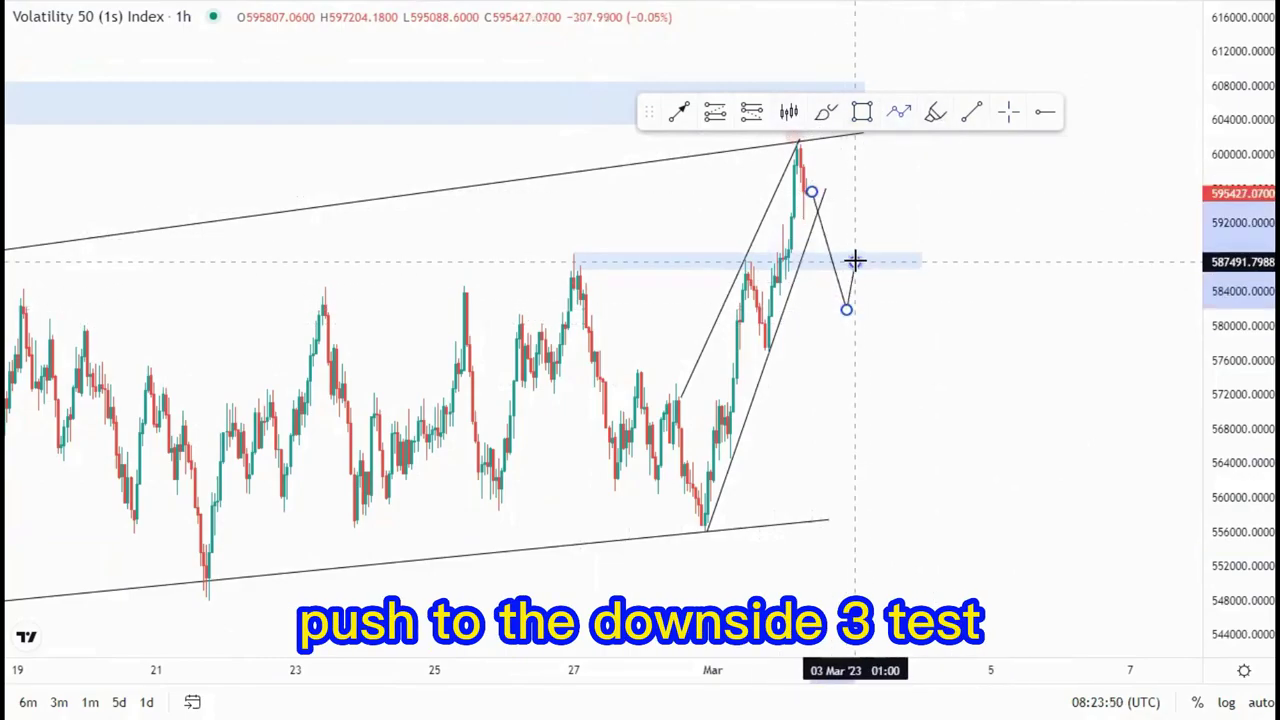
pyautogui.click(854, 263)
pyautogui.doubleClick(954, 557)
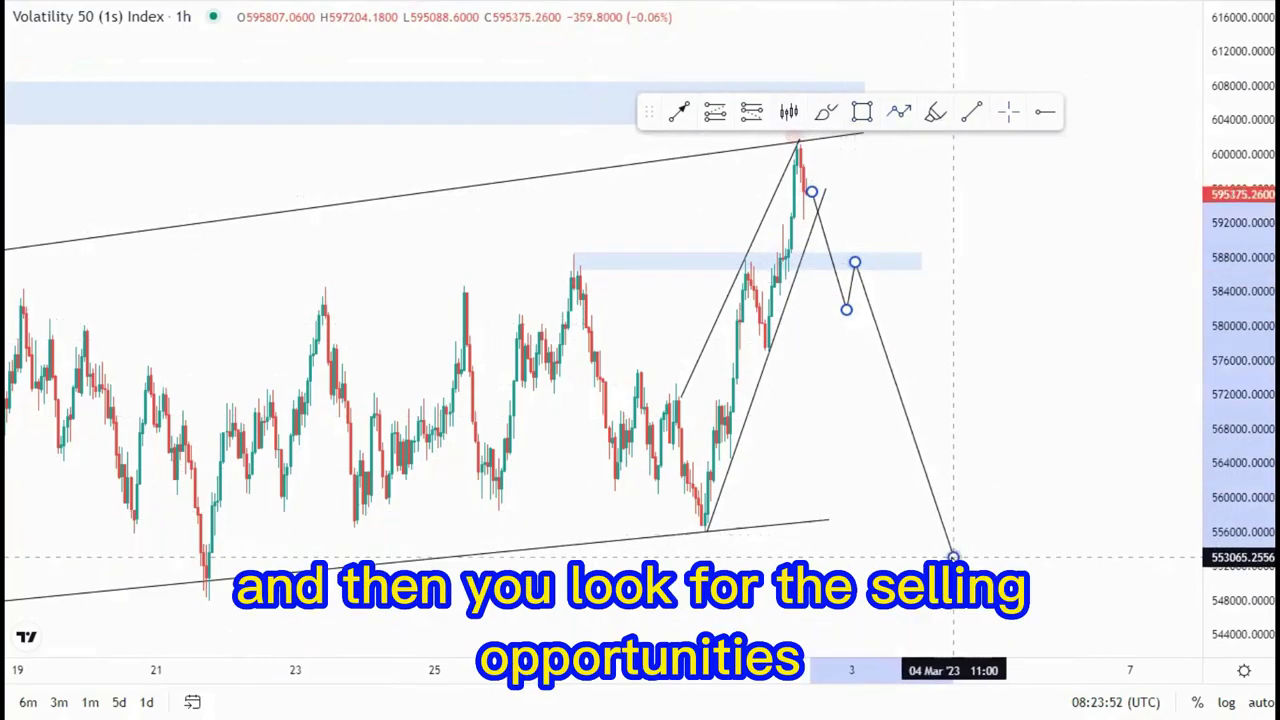
pyautogui.click(842, 441)
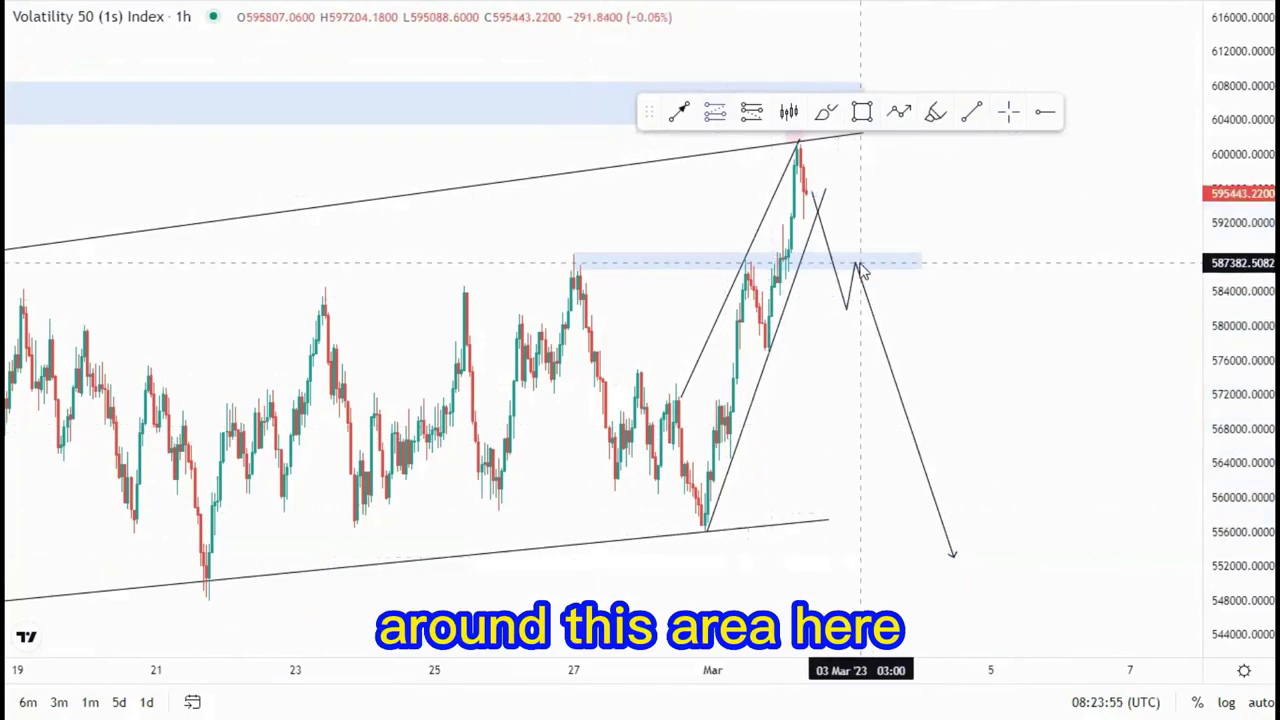
pyautogui.click(859, 264)
pyautogui.click(814, 386)
pyautogui.click(864, 209)
pyautogui.press('Delete')
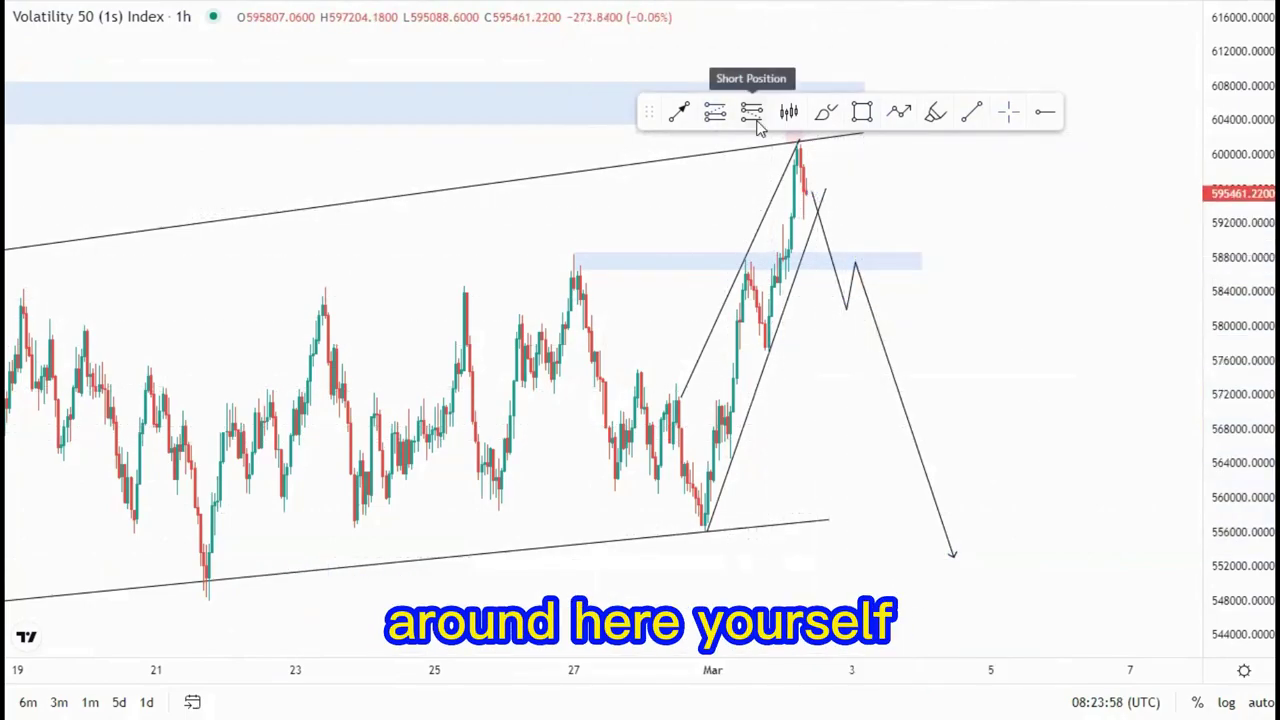
# Place a short position at the retest zone with entry about 586,508 and stop about 590,770.
pyautogui.click(754, 116)
pyautogui.click(857, 269)
pyautogui.moveTo(860, 176); pyautogui.dragTo(858, 236)
# Lower the short position's target to about 558,031, near the 28 Feb low.
pyautogui.scroll(-10, 810, 343)
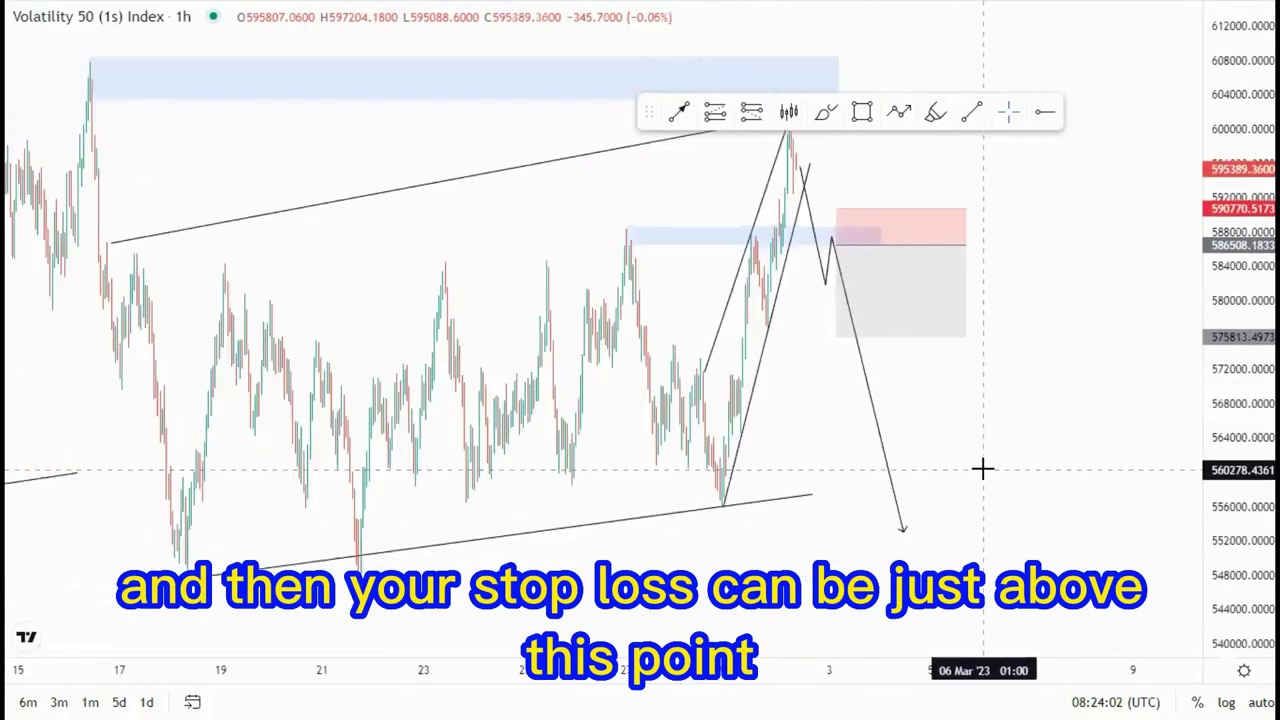
pyautogui.scroll(-9, 1120, 531)
pyautogui.scroll(8, 1066, 497)
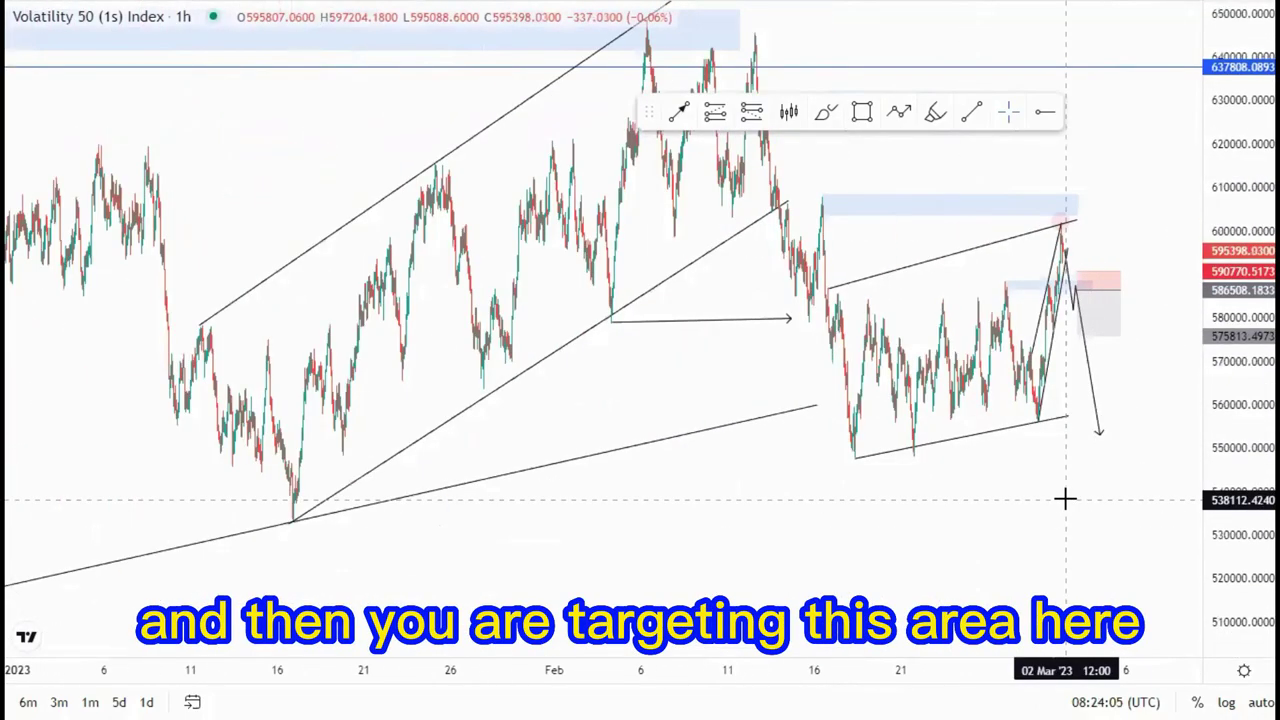
pyautogui.moveTo(1250, 453); pyautogui.dragTo(1216, 372)
pyautogui.scroll(5, 1043, 469)
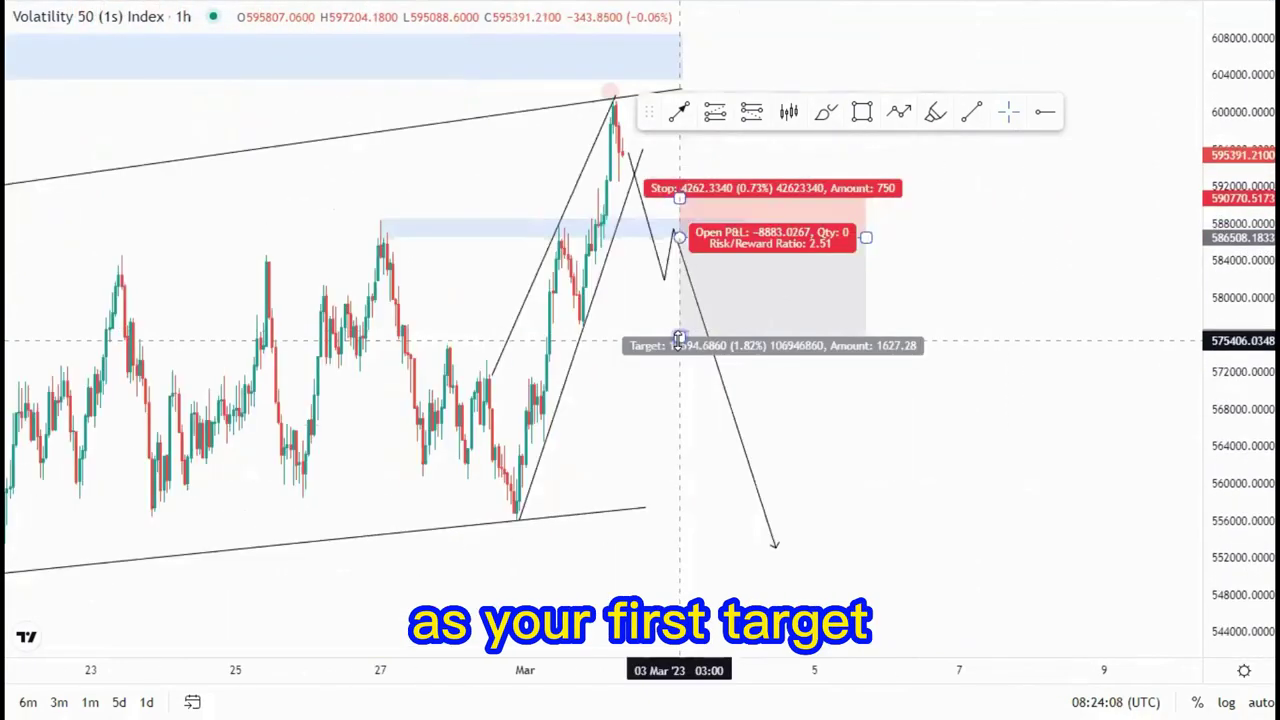
pyautogui.moveTo(678, 340); pyautogui.dragTo(668, 420)
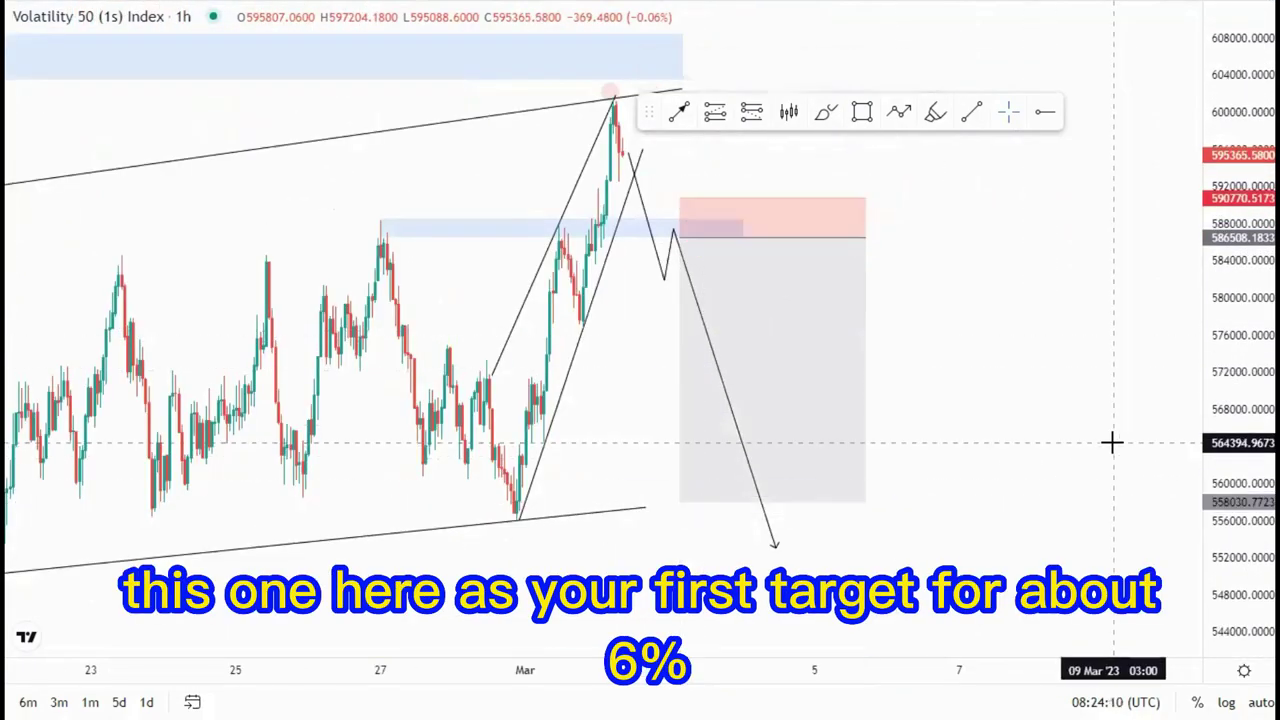
# Extend the short position's target down to about 423,162, just above the 420,123 horizontal line.
pyautogui.scroll(-3, 1040, 504)
pyautogui.scroll(-5, 1040, 504)
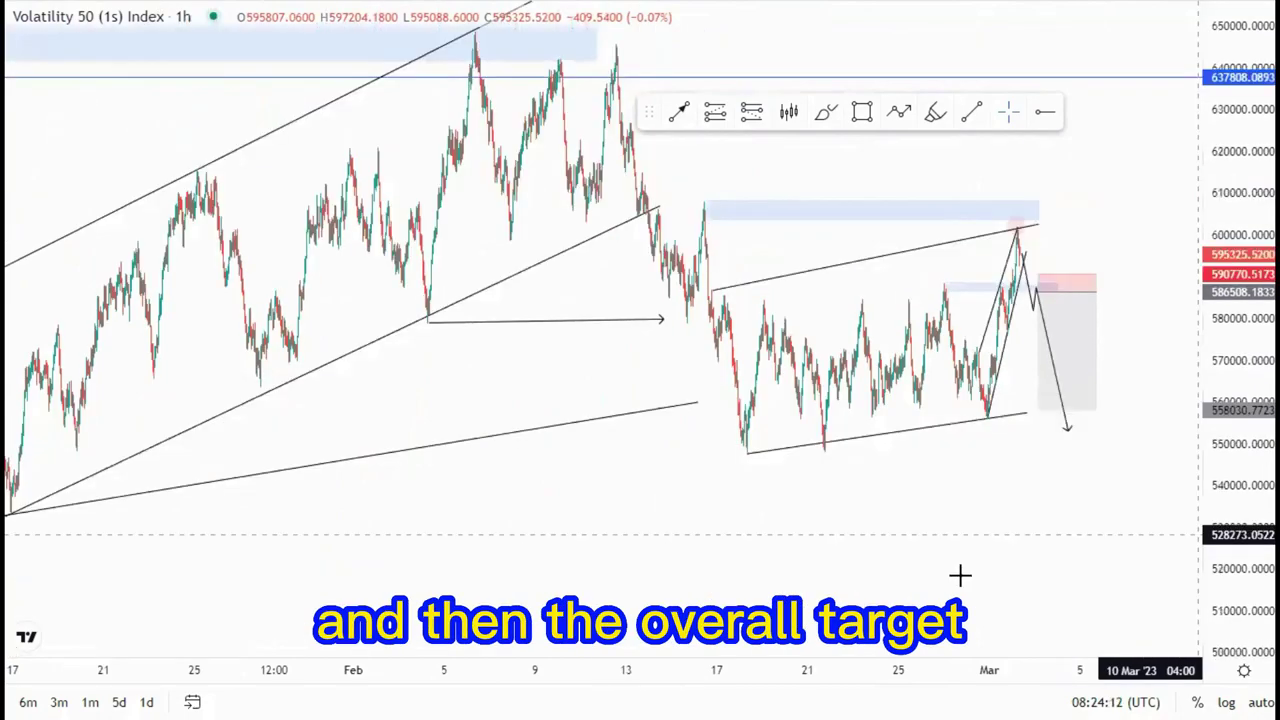
pyautogui.moveTo(934, 560); pyautogui.dragTo(878, 523)
pyautogui.scroll(-2, 878, 523)
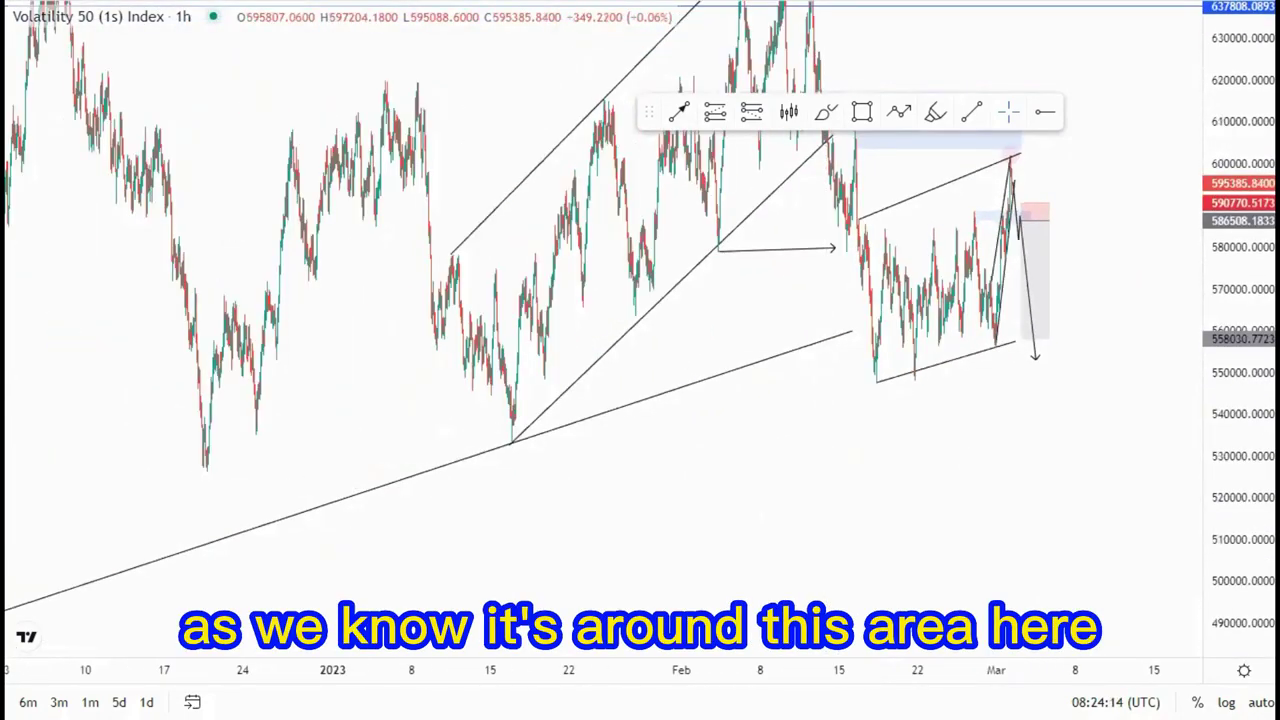
pyautogui.moveTo(1240, 240); pyautogui.dragTo(1240, 490)
pyautogui.moveTo(936, 494); pyautogui.dragTo(971, 347)
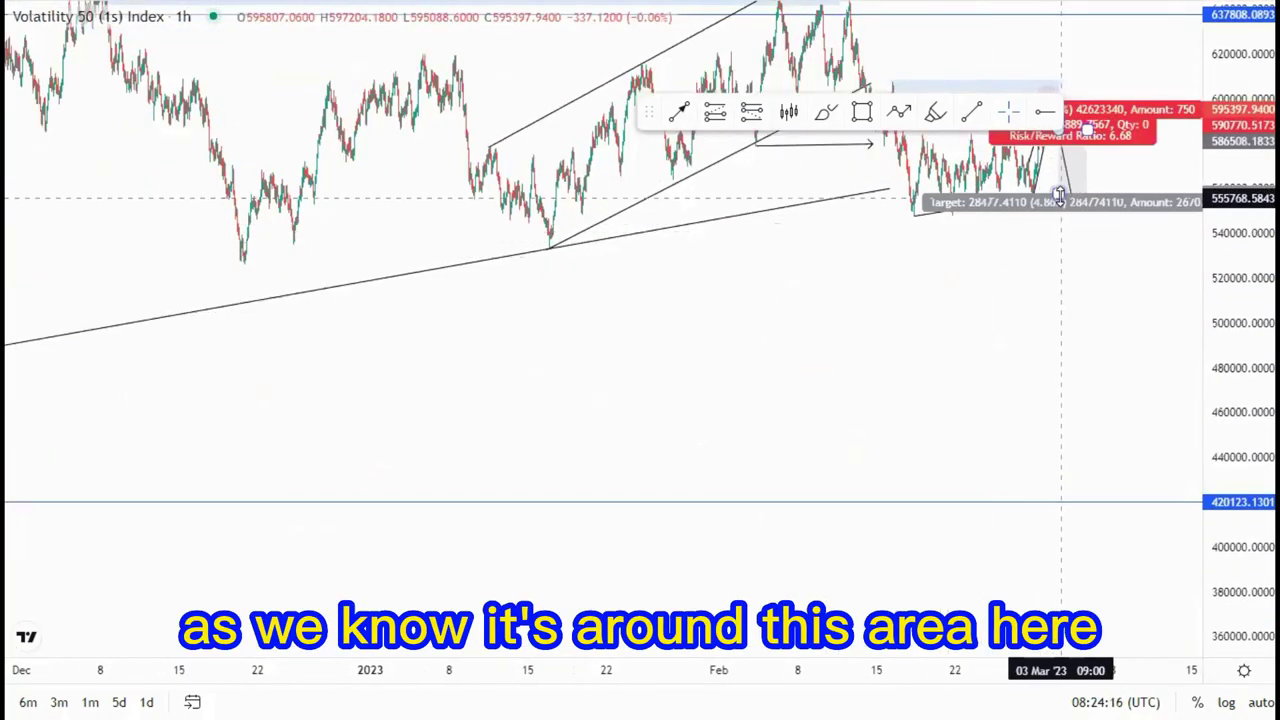
pyautogui.moveTo(1060, 196); pyautogui.dragTo(1032, 489)
# Brush a level from the 28 Feb low to the path's arrow tip with a circle and a zigzag there, and delete the strokes.
pyautogui.moveTo(860, 458); pyautogui.dragTo(807, 532)
pyautogui.scroll(5, 807, 532)
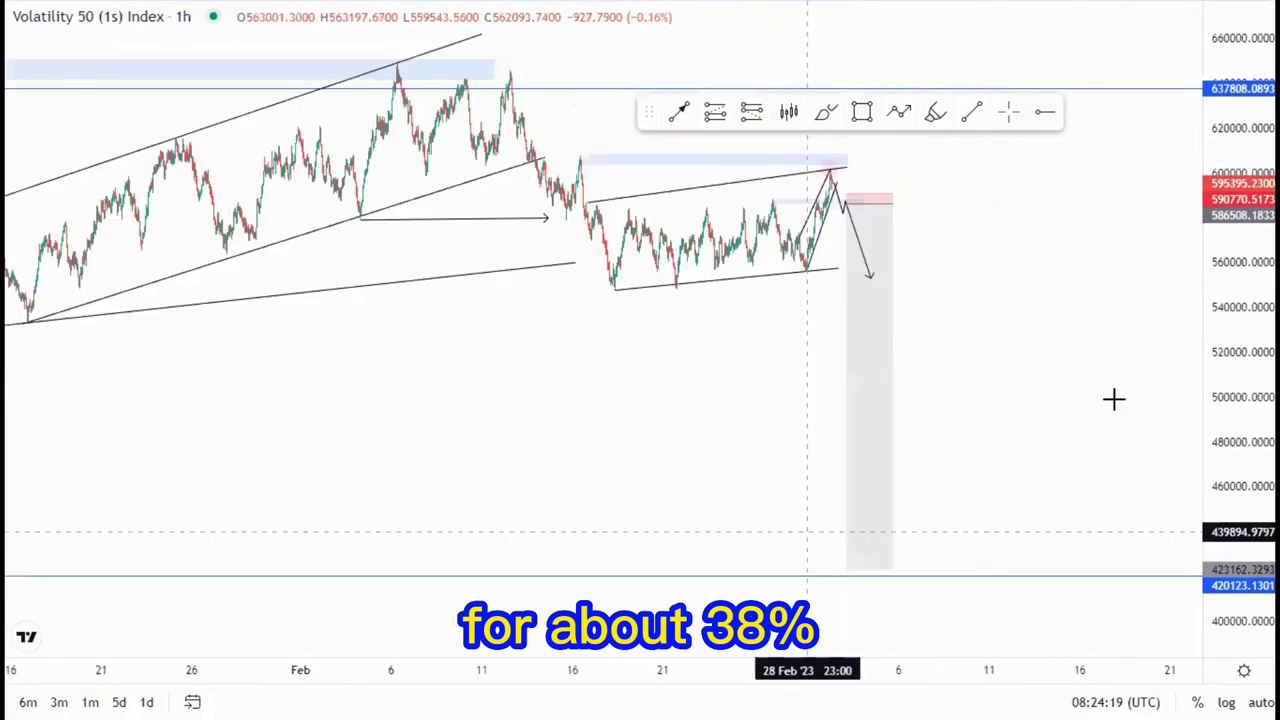
pyautogui.scroll(5, 1114, 399)
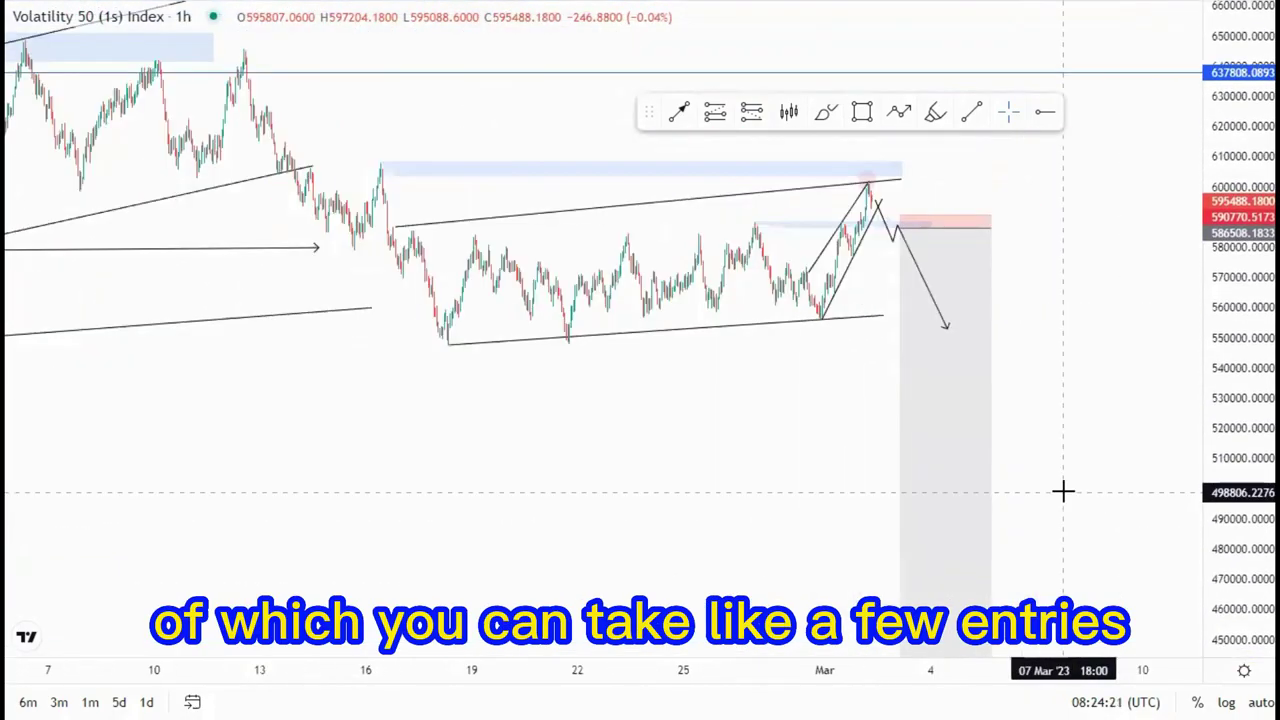
pyautogui.scroll(4, 1063, 490)
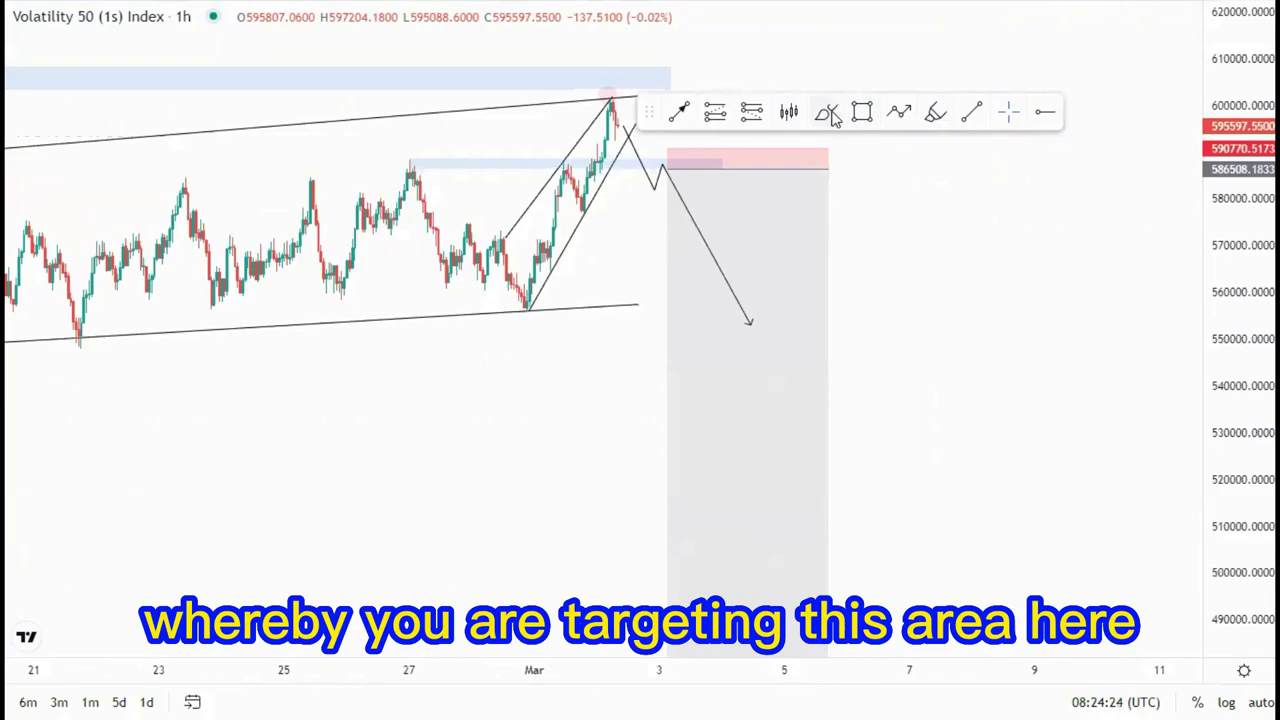
pyautogui.click(830, 113)
pyautogui.click(527, 309)
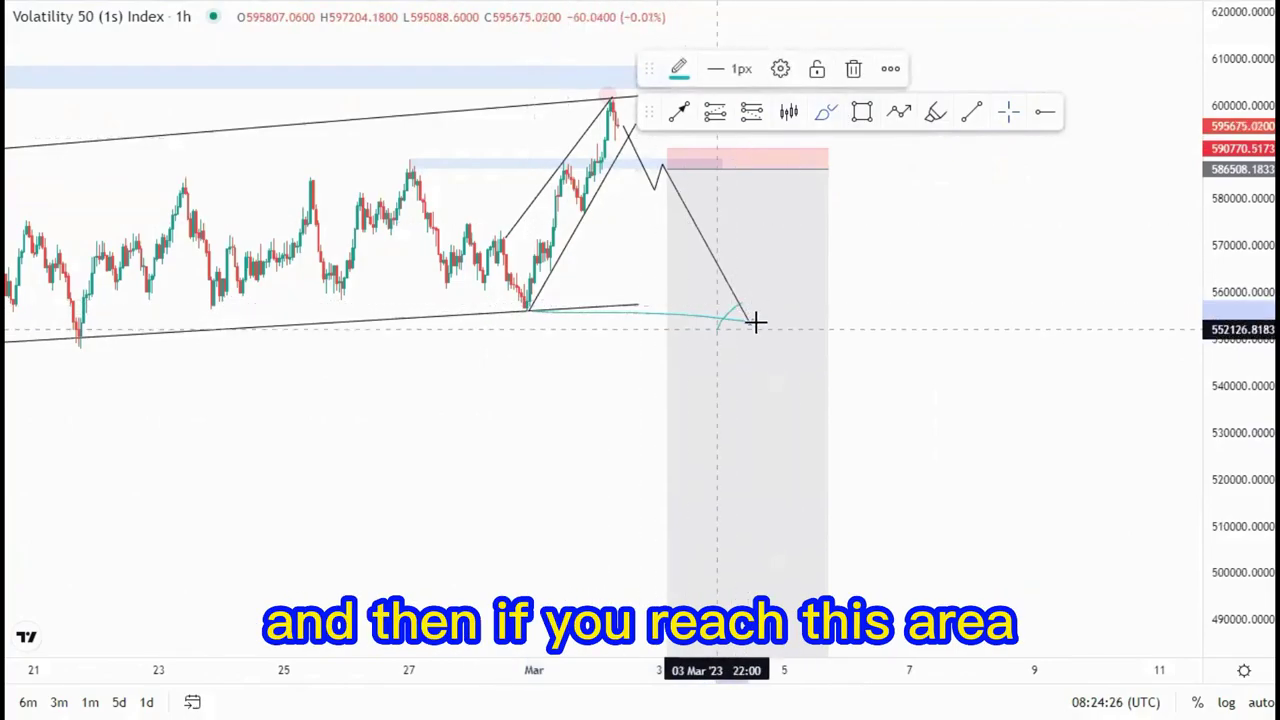
pyautogui.moveTo(755, 321)
pyautogui.mouseDown()
pyautogui.moveTo(743, 298)
pyautogui.moveTo(752, 388)
pyautogui.mouseUp()
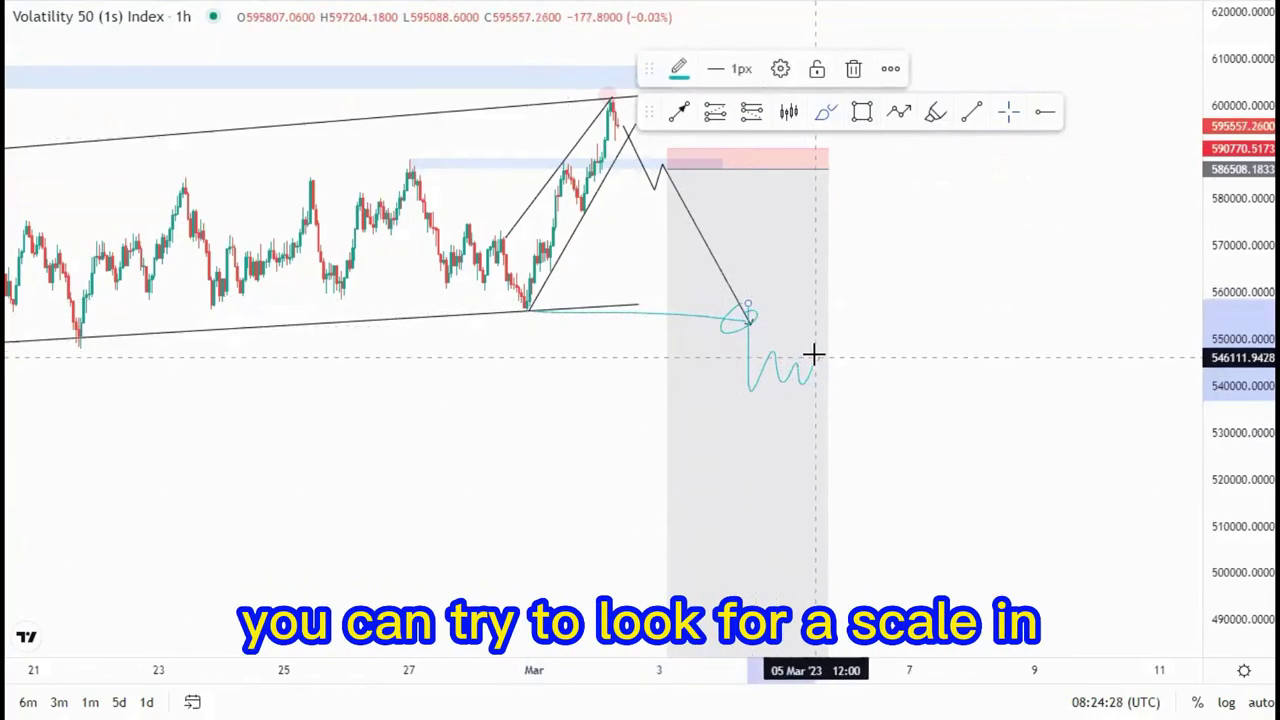
pyautogui.click(855, 70)
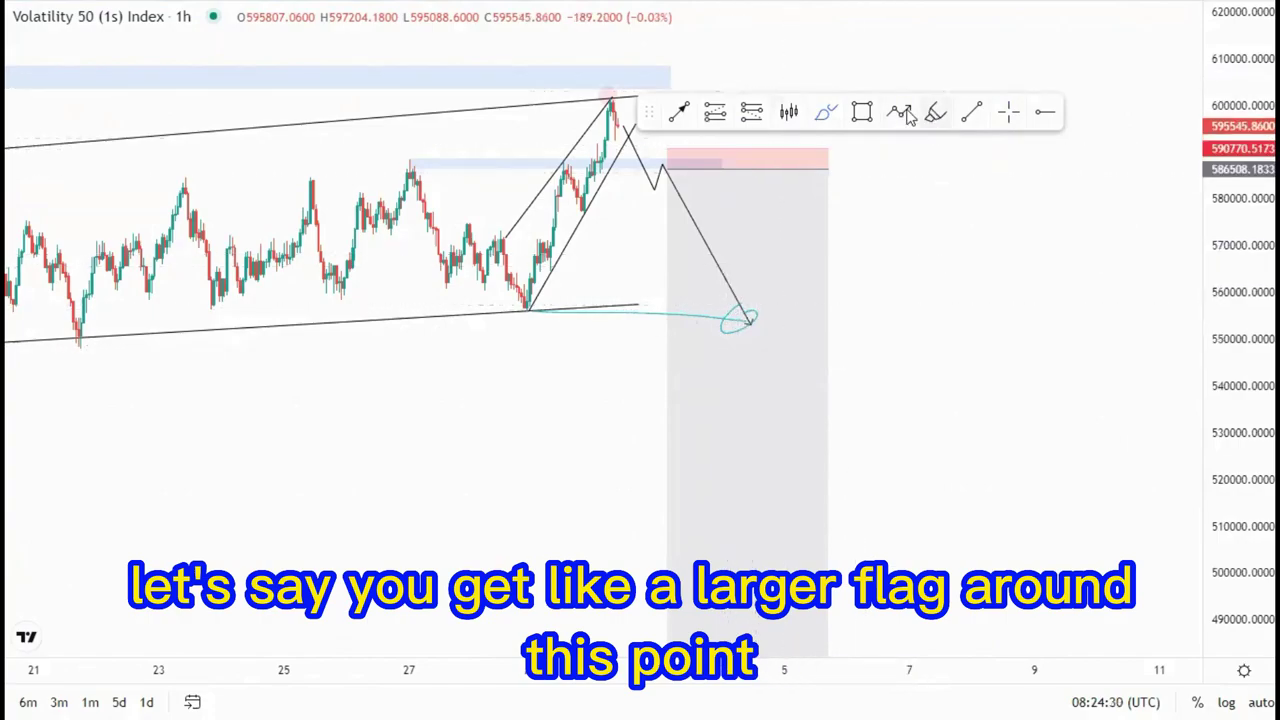
pyautogui.click(649, 314)
pyautogui.click(855, 70)
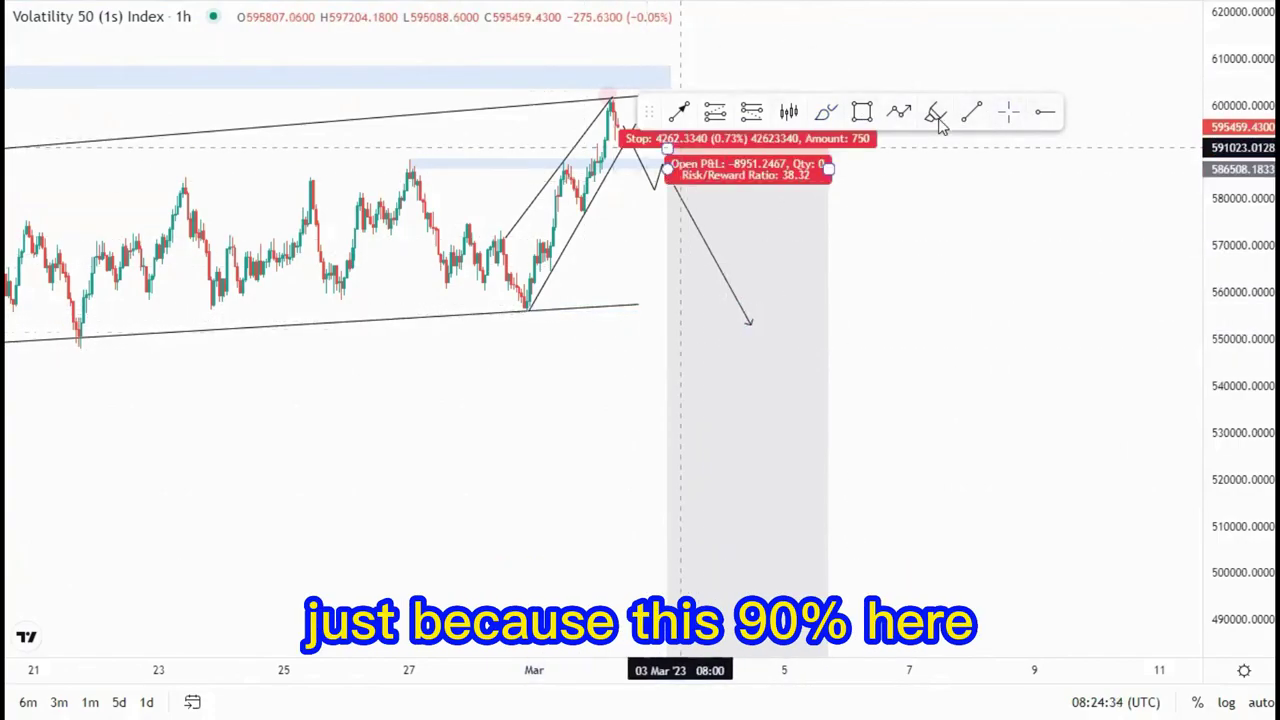
# Place a horizontal ray from the 28 Feb low at about 556,538.
pyautogui.click(1041, 118)
pyautogui.click(523, 306)
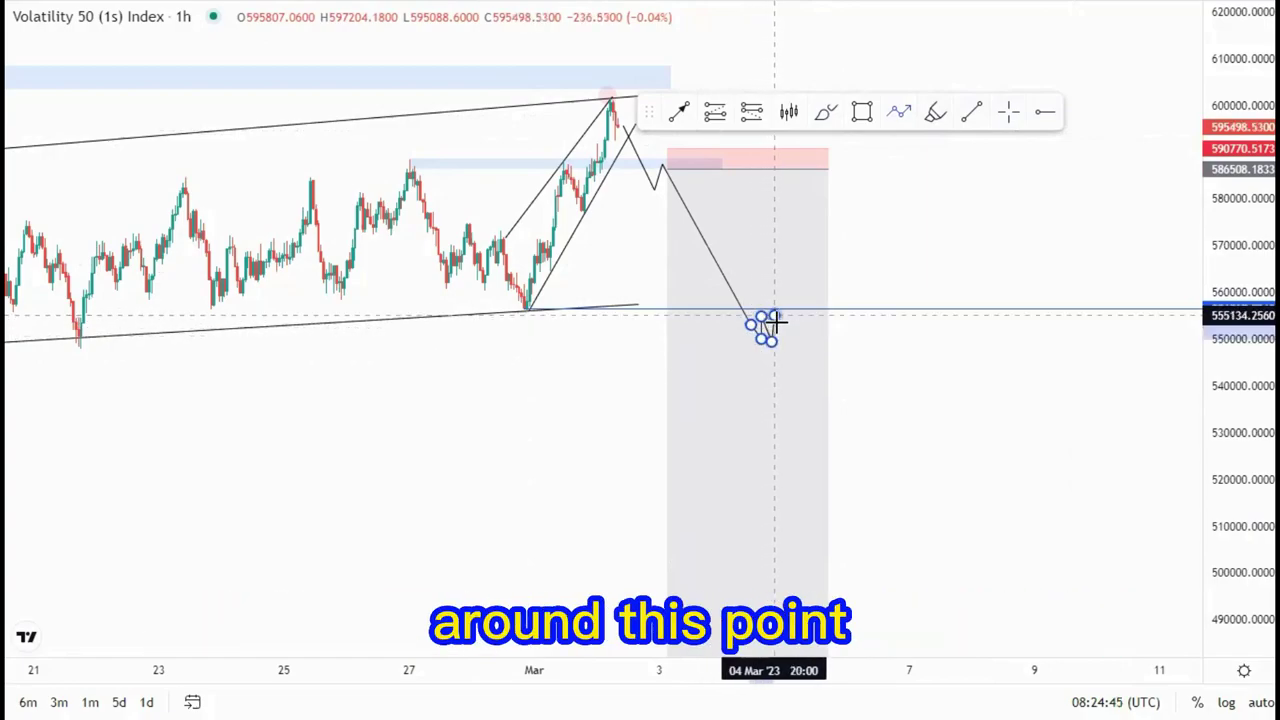
pyautogui.click(785, 314)
pyautogui.click(792, 336)
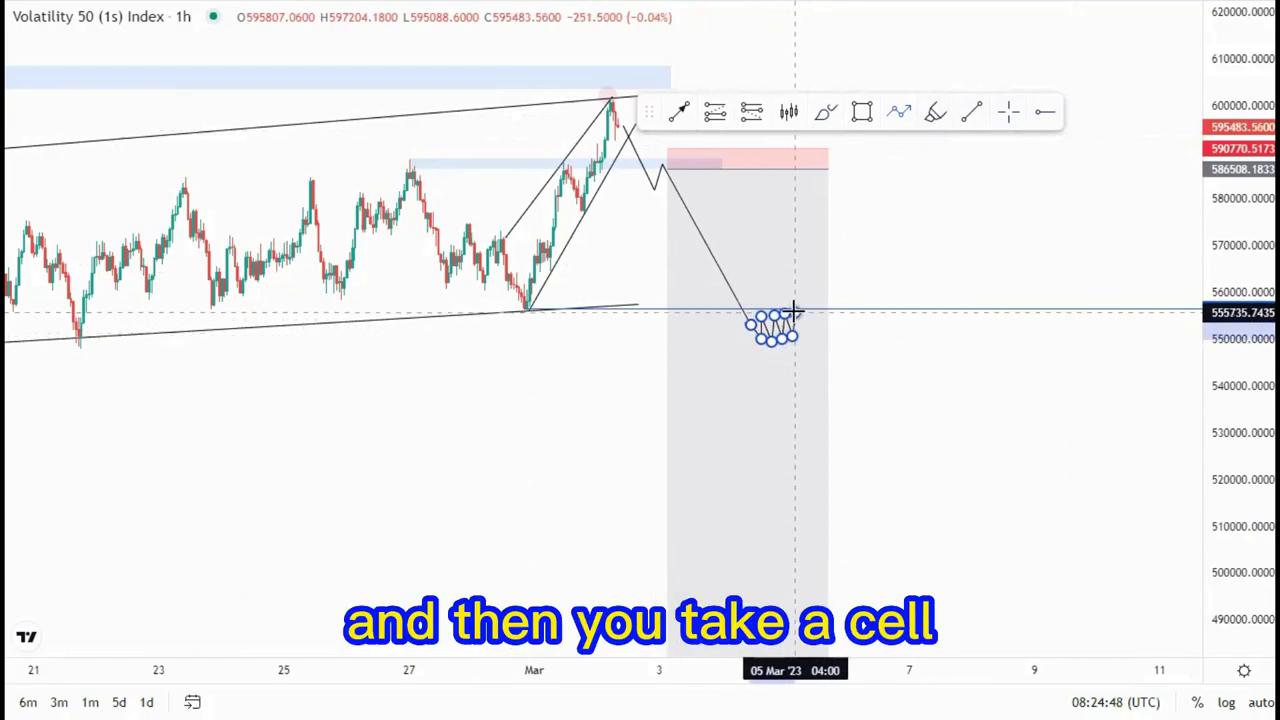
pyautogui.click(795, 312)
pyautogui.press('Escape')
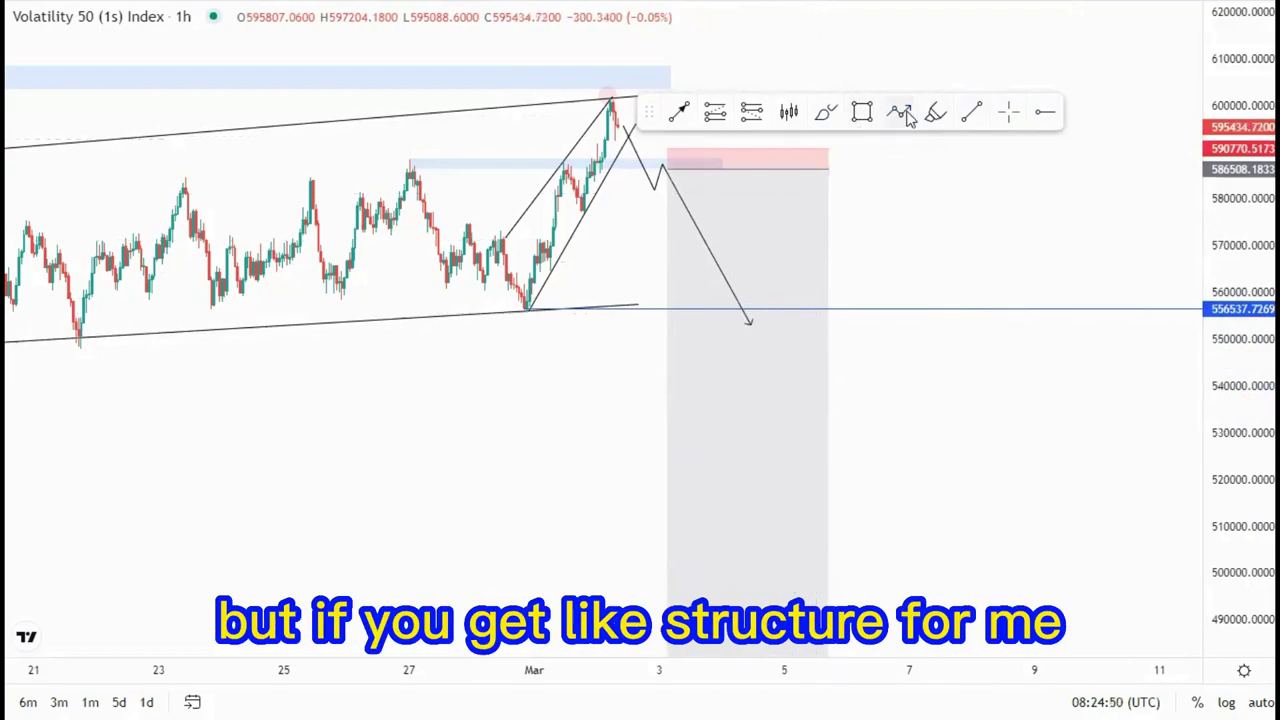
# Draw a path from the first projection's tip, zigzagging across the horizontal ray up to about 571,374 and falling away steeply.
pyautogui.click(753, 323)
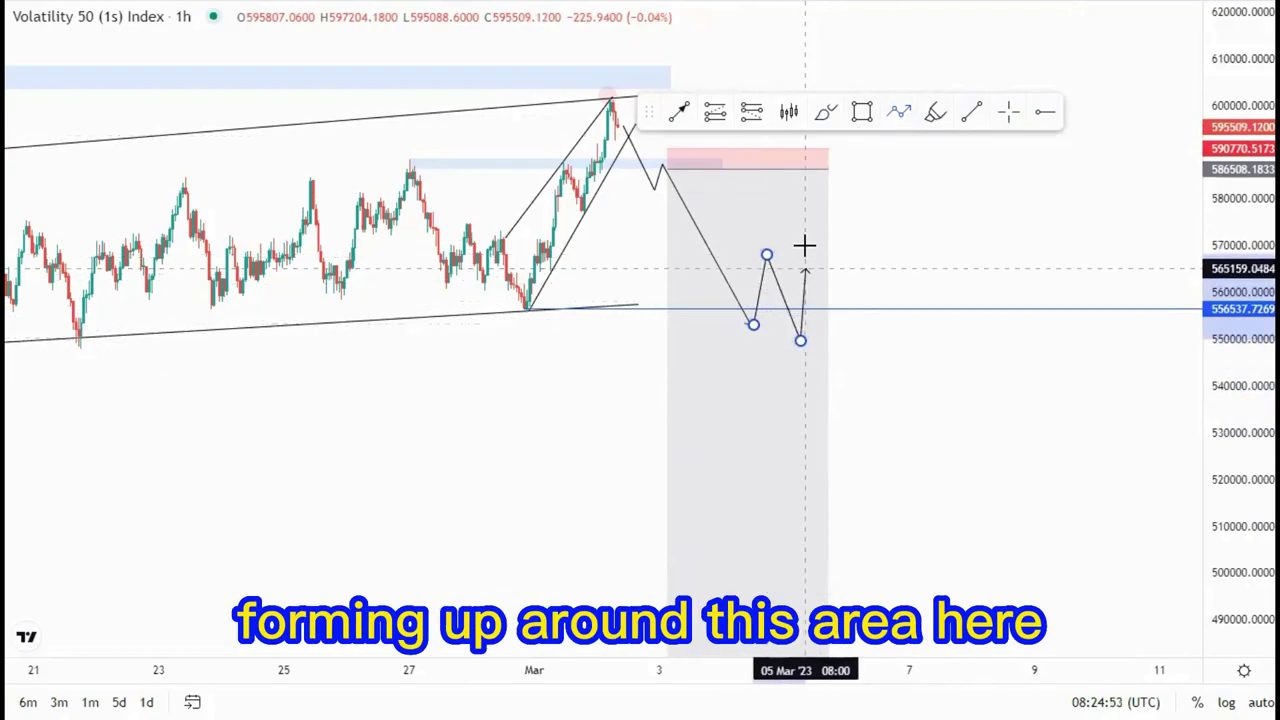
pyautogui.click(837, 339)
pyautogui.click(847, 238)
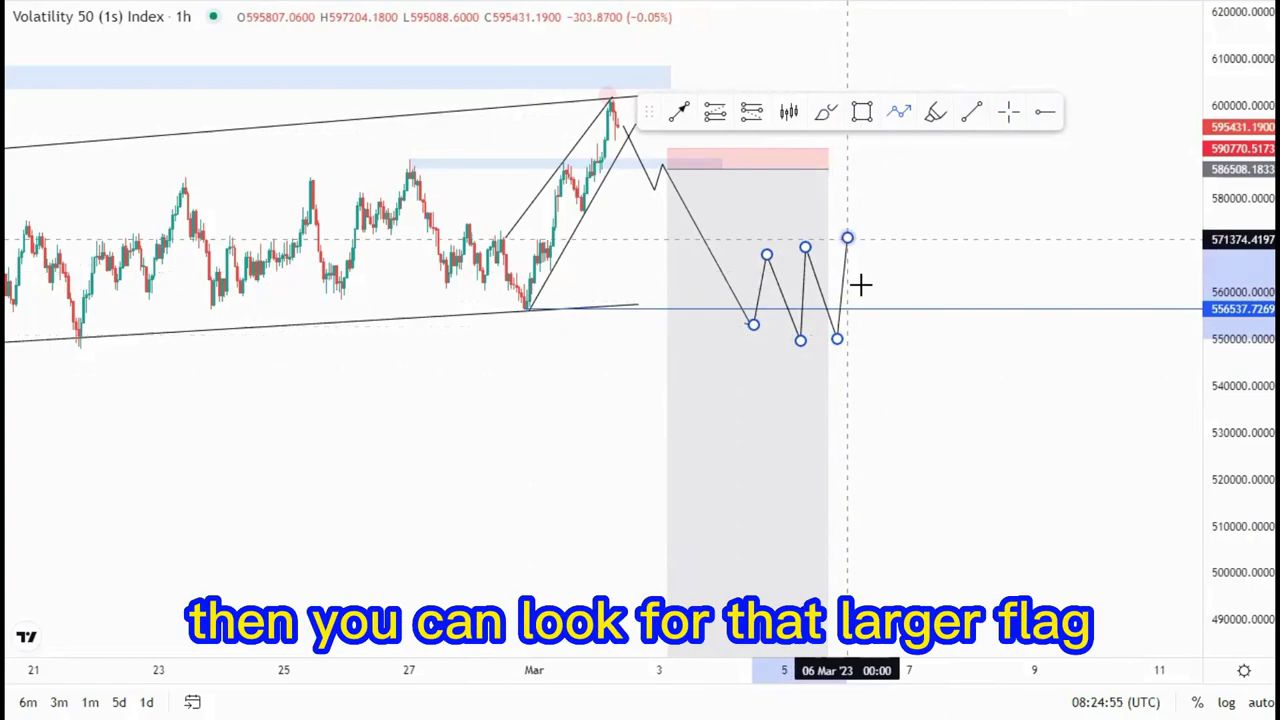
pyautogui.doubleClick(912, 460)
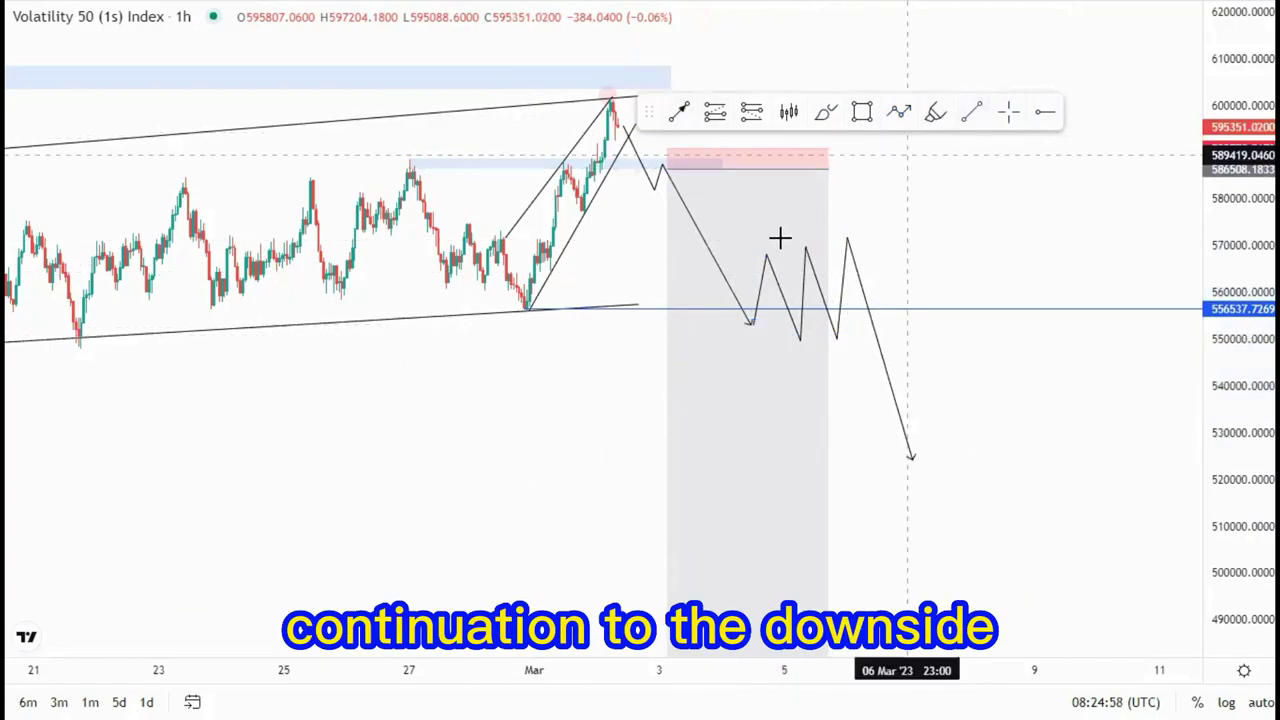
# Connect the zigzag's peaks and lows with trend lines and place a short position at its last peak, about 571,575.
pyautogui.click(848, 237)
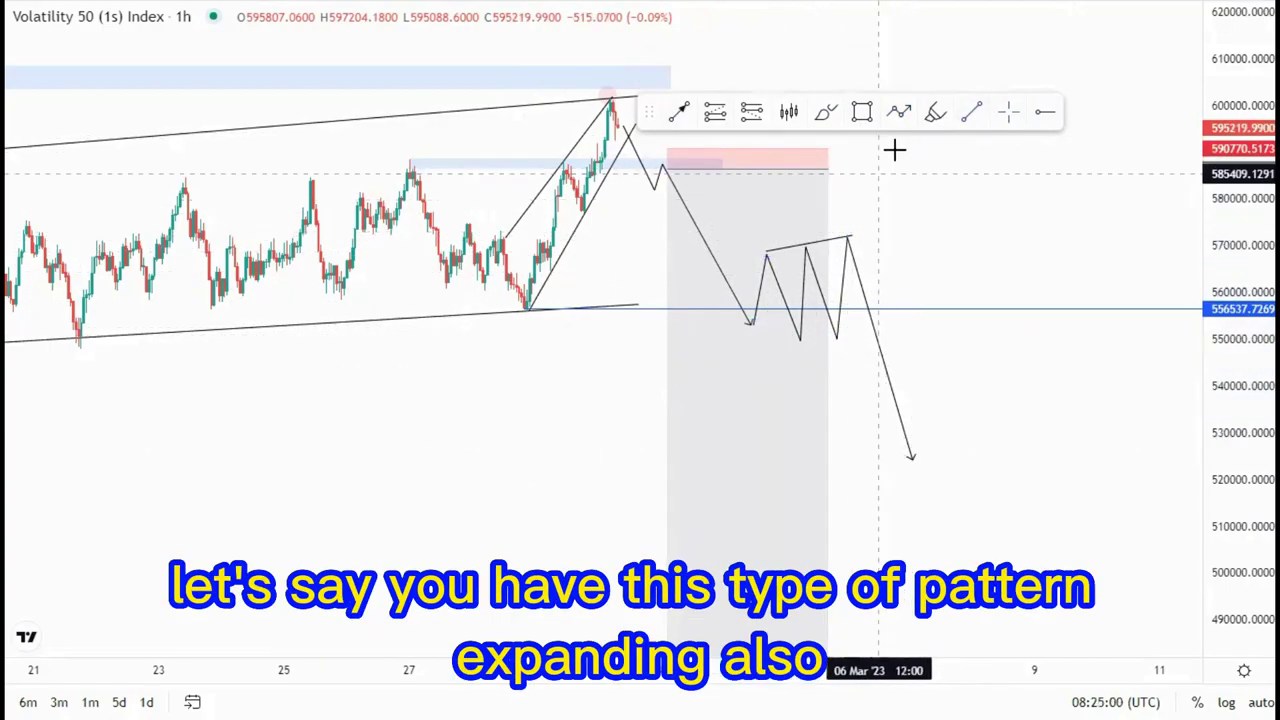
pyautogui.click(845, 240)
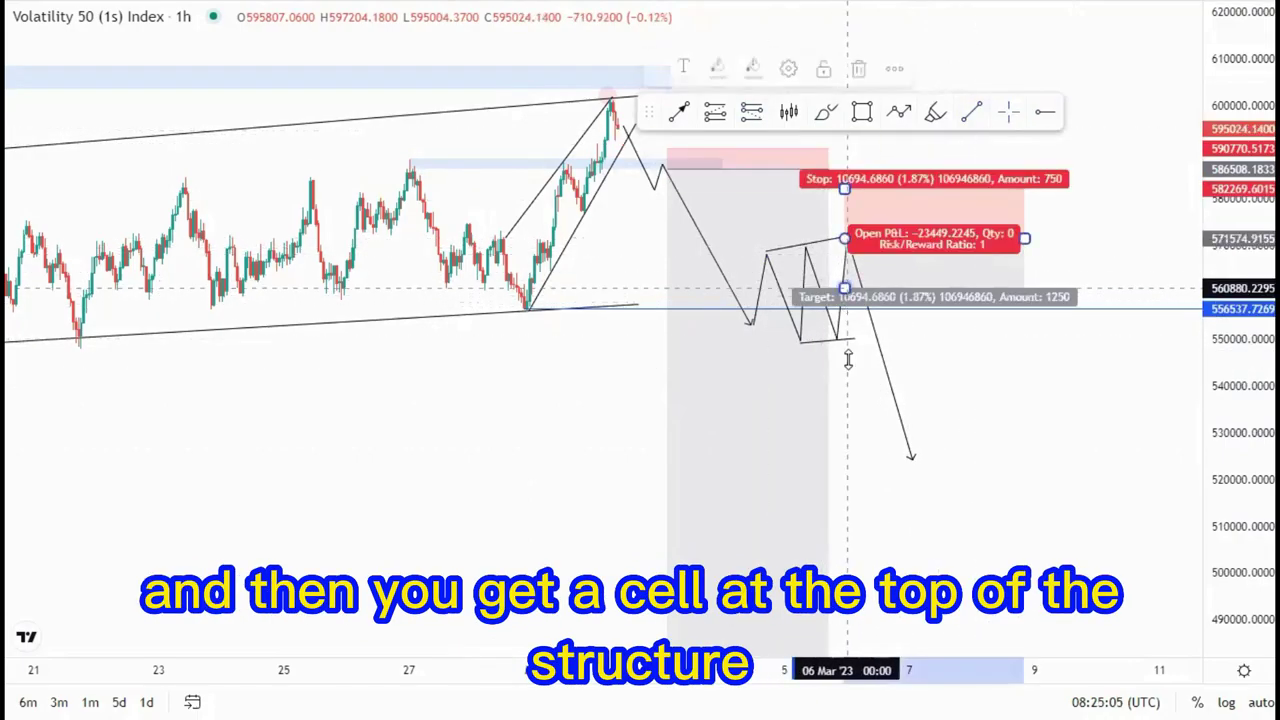
# Tighten the new short position's stop to about 576,988 and extend its target to about 499,998.
pyautogui.moveTo(848, 360); pyautogui.dragTo(845, 575)
pyautogui.moveTo(845, 185); pyautogui.dragTo(845, 213)
pyautogui.click(1091, 366)
pyautogui.moveTo(1091, 366); pyautogui.dragTo(866, 282)
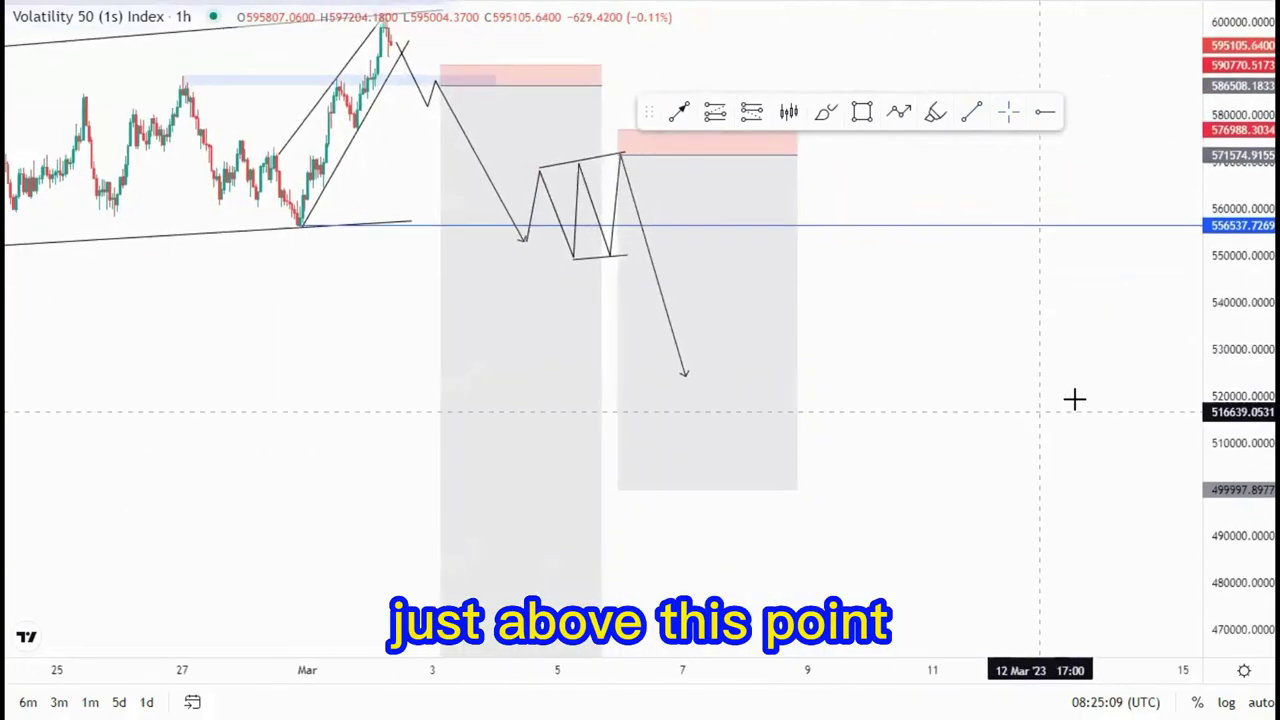
# Extend the second short position's target to about 423,078 and lower the first position's target to about 422,361.
pyautogui.scroll(-2, 1074, 400)
pyautogui.moveTo(1231, 277); pyautogui.dragTo(1233, 503)
pyautogui.moveTo(1123, 437); pyautogui.dragTo(1157, 397)
pyautogui.moveTo(762, 382); pyautogui.dragTo(820, 577)
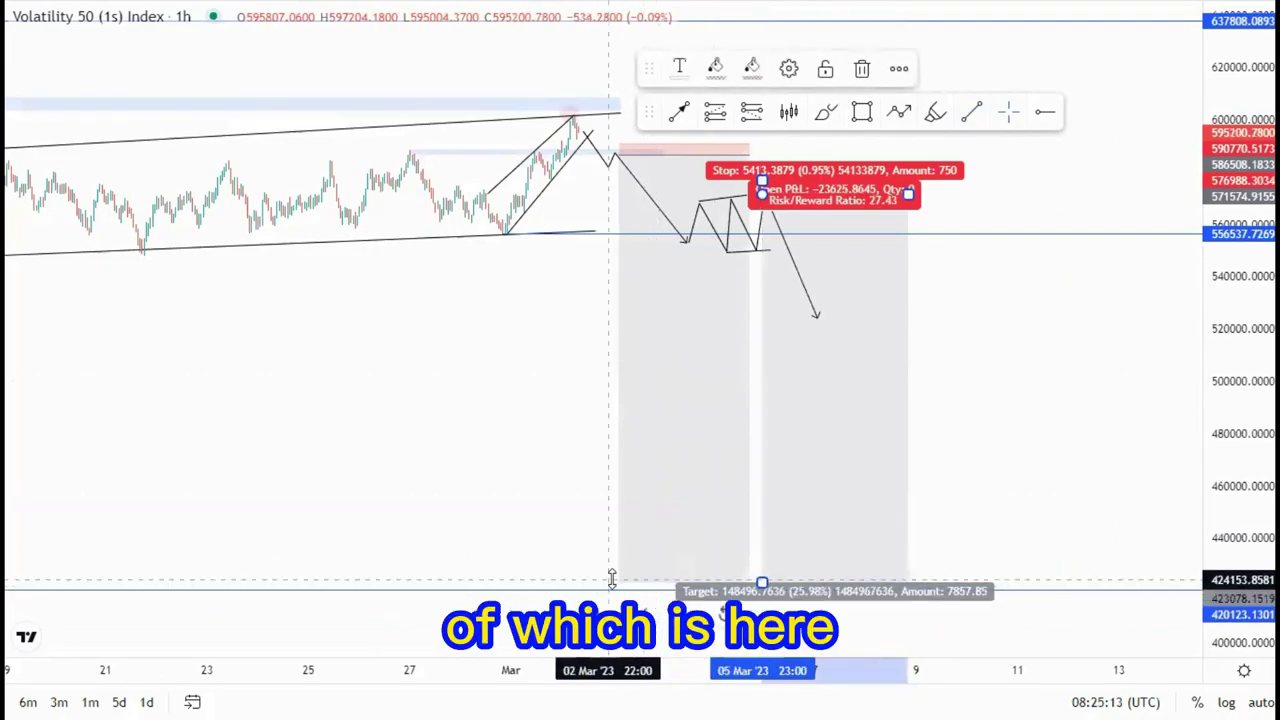
pyautogui.moveTo(618, 580); pyautogui.dragTo(618, 584)
pyautogui.click(549, 423)
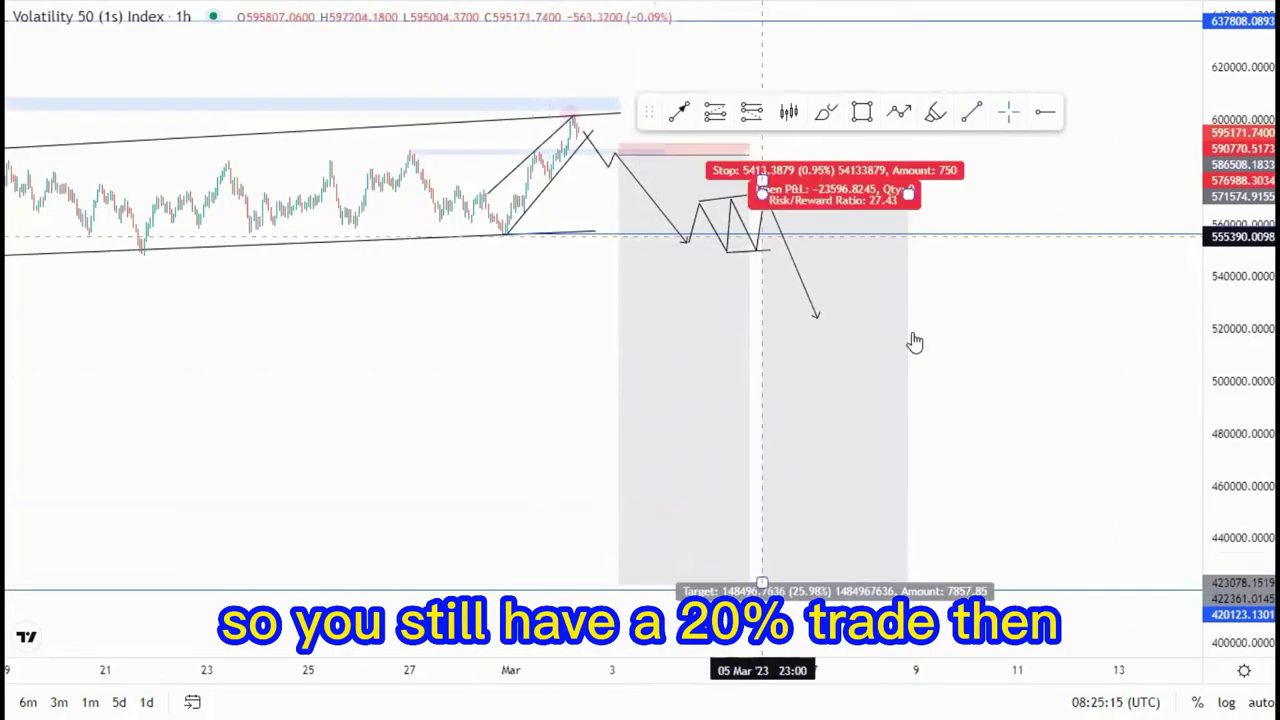
# Draw a path from just above the 556,538 ray, zigzagging tightly below it and falling steeply to just above the 420,123 line.
pyautogui.click(901, 115)
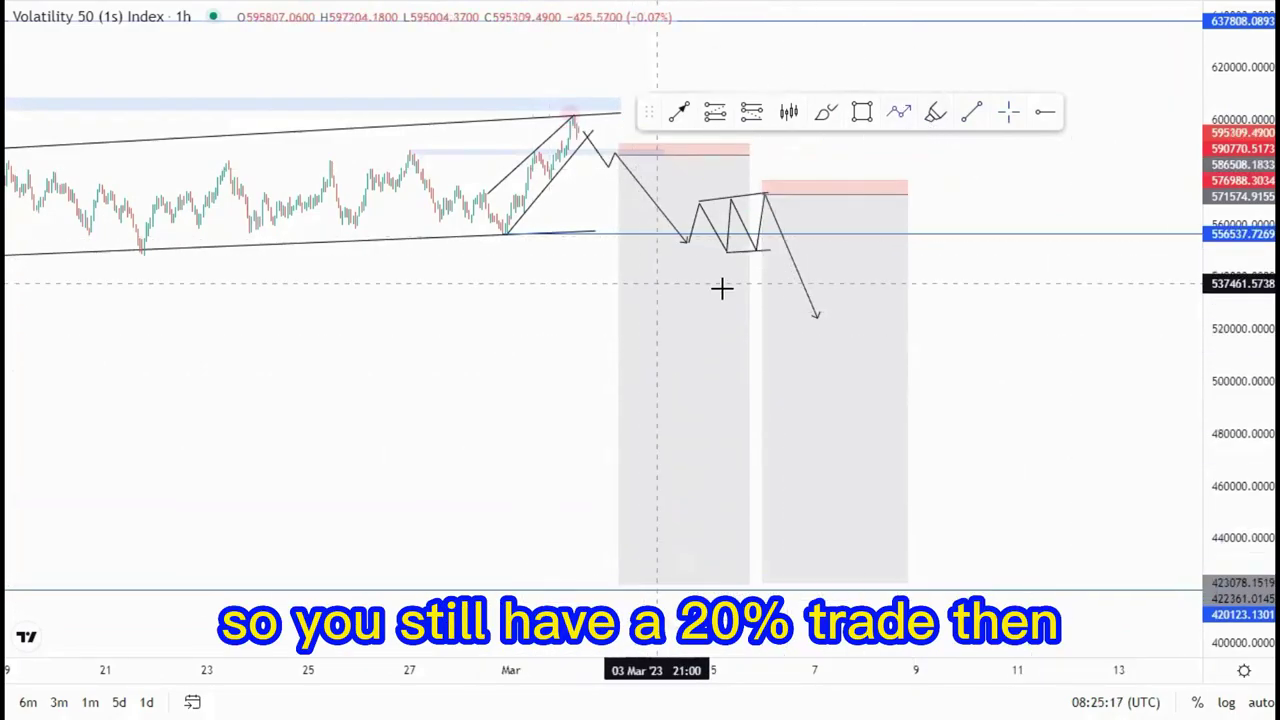
pyautogui.click(863, 229)
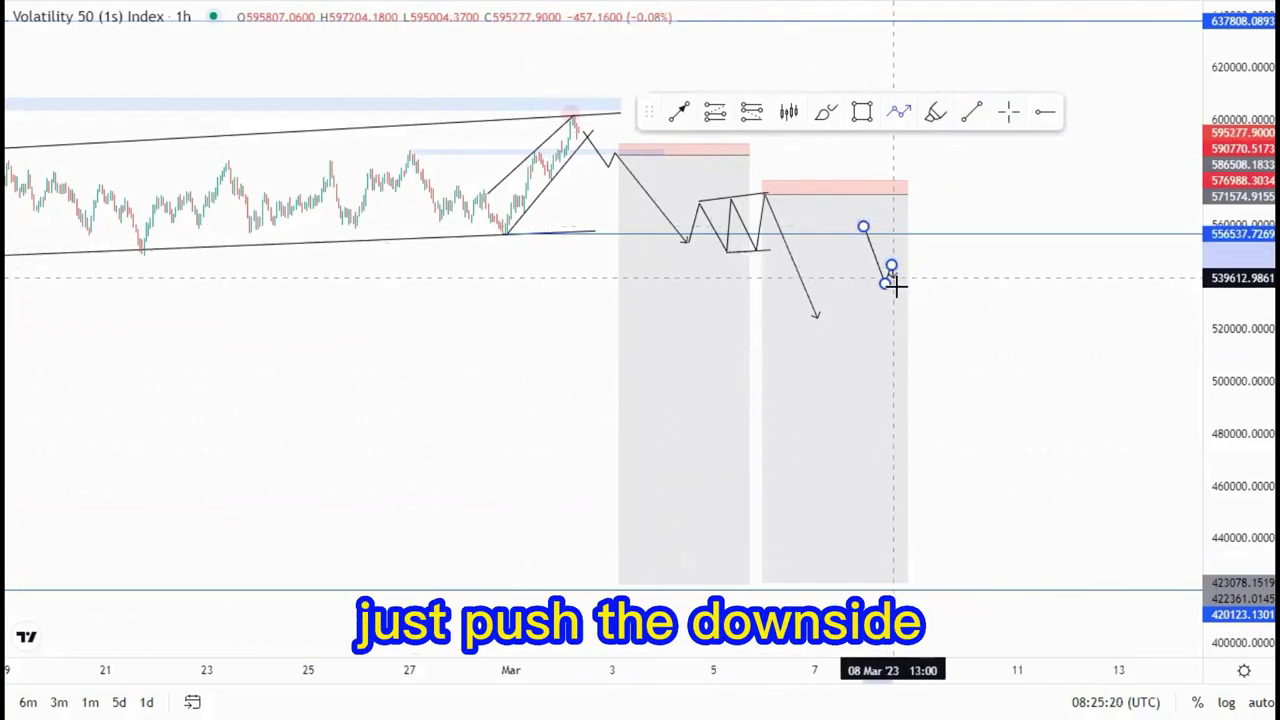
pyautogui.click(896, 286)
pyautogui.click(918, 252)
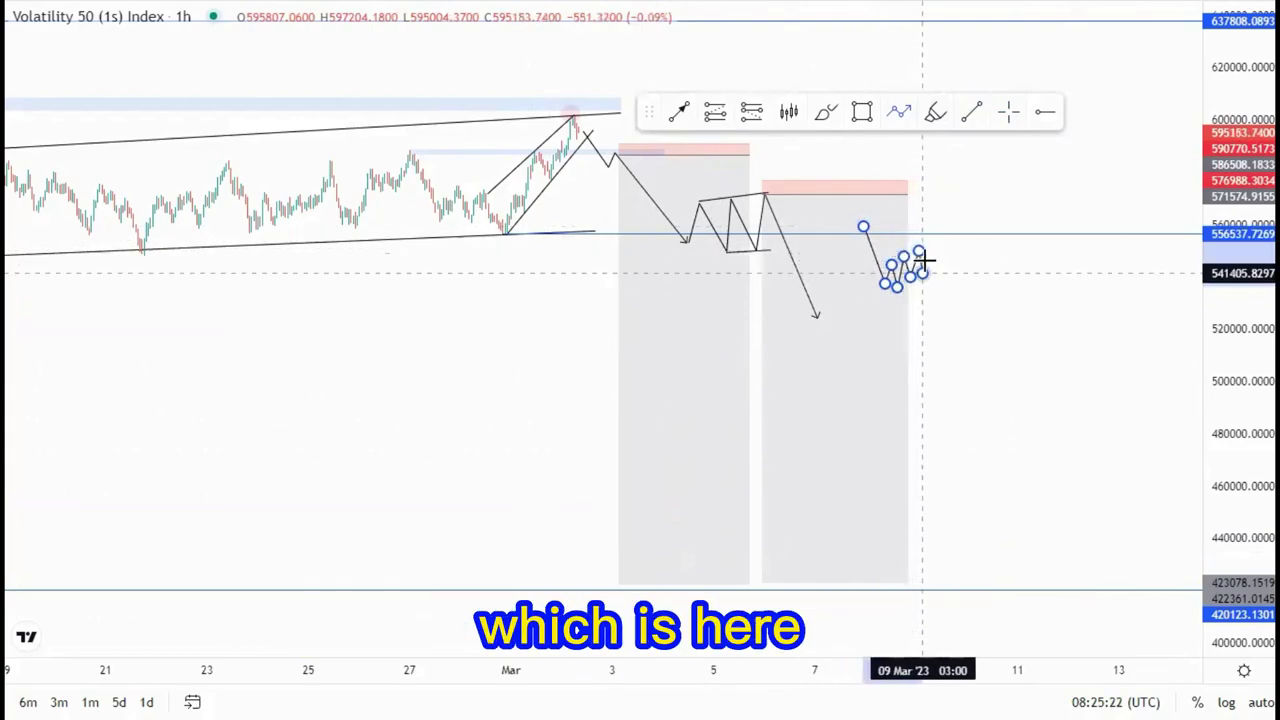
pyautogui.click(927, 248)
pyautogui.doubleClick(1017, 585)
pyautogui.click(994, 357)
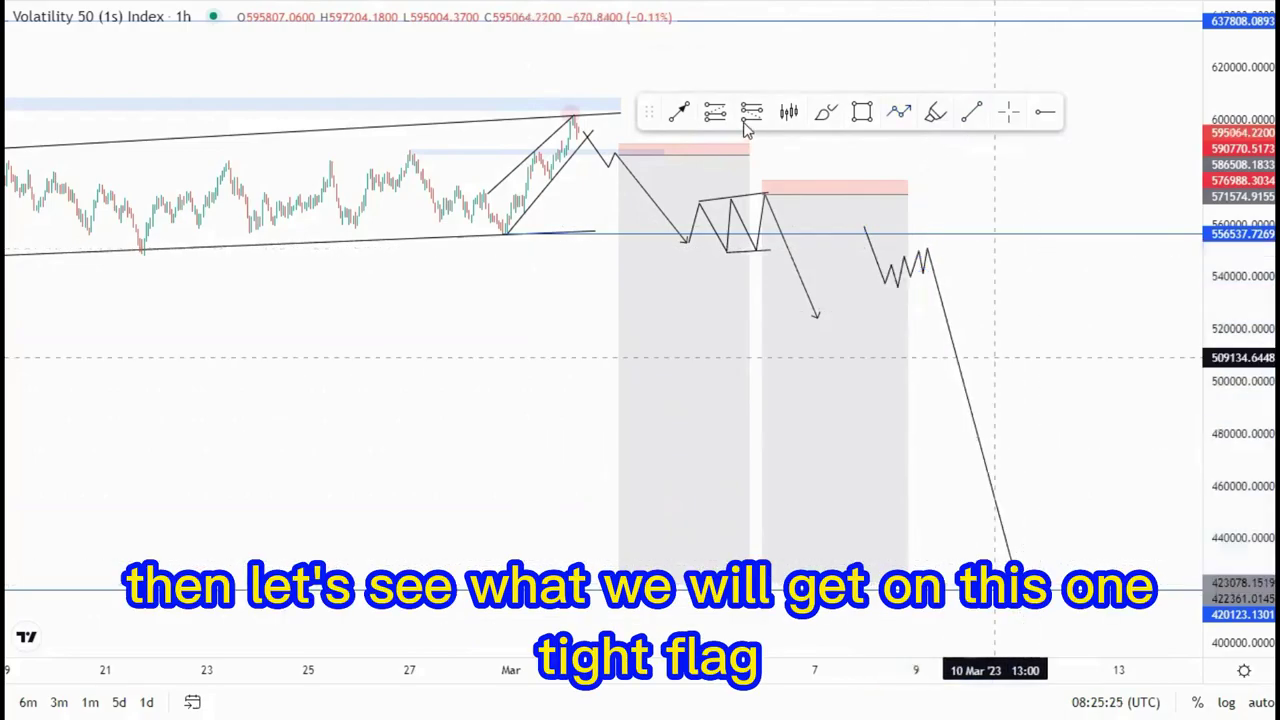
# Bound the tight zigzag with rising trend lines along its peaks and its lows to mark a flag.
pyautogui.click(890, 266)
pyautogui.click(971, 112)
pyautogui.click(897, 287)
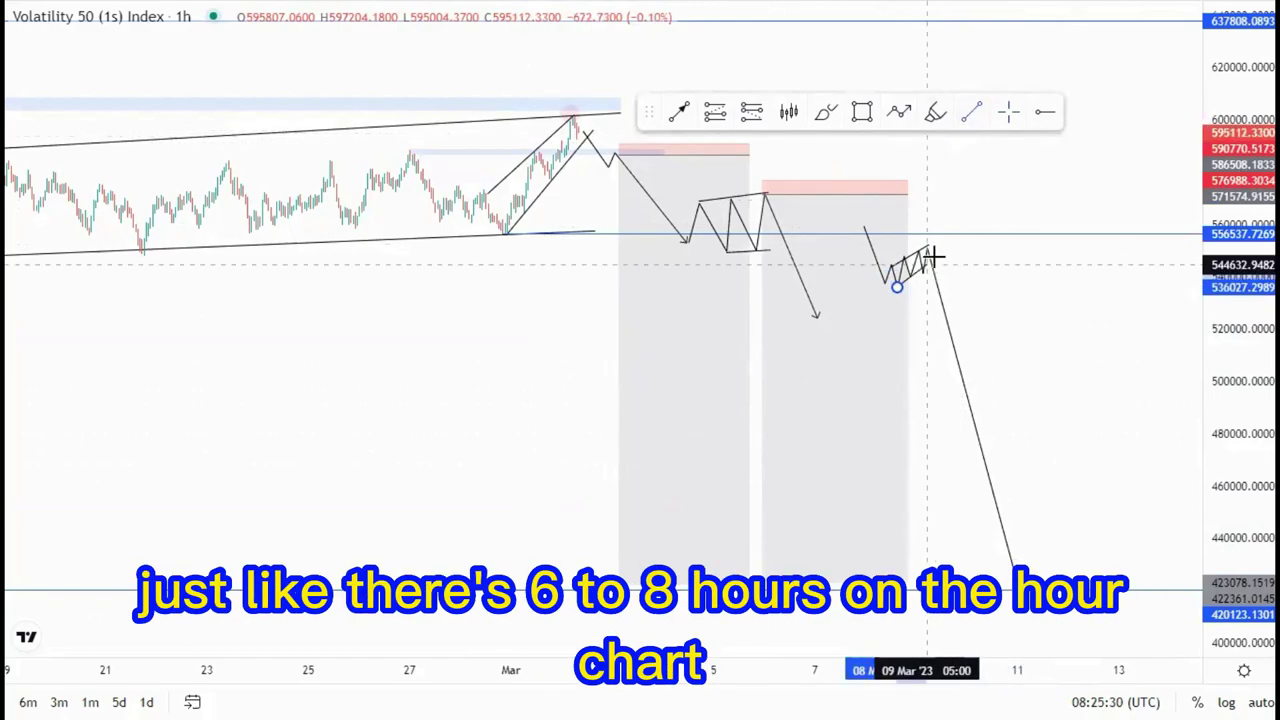
pyautogui.click(929, 247)
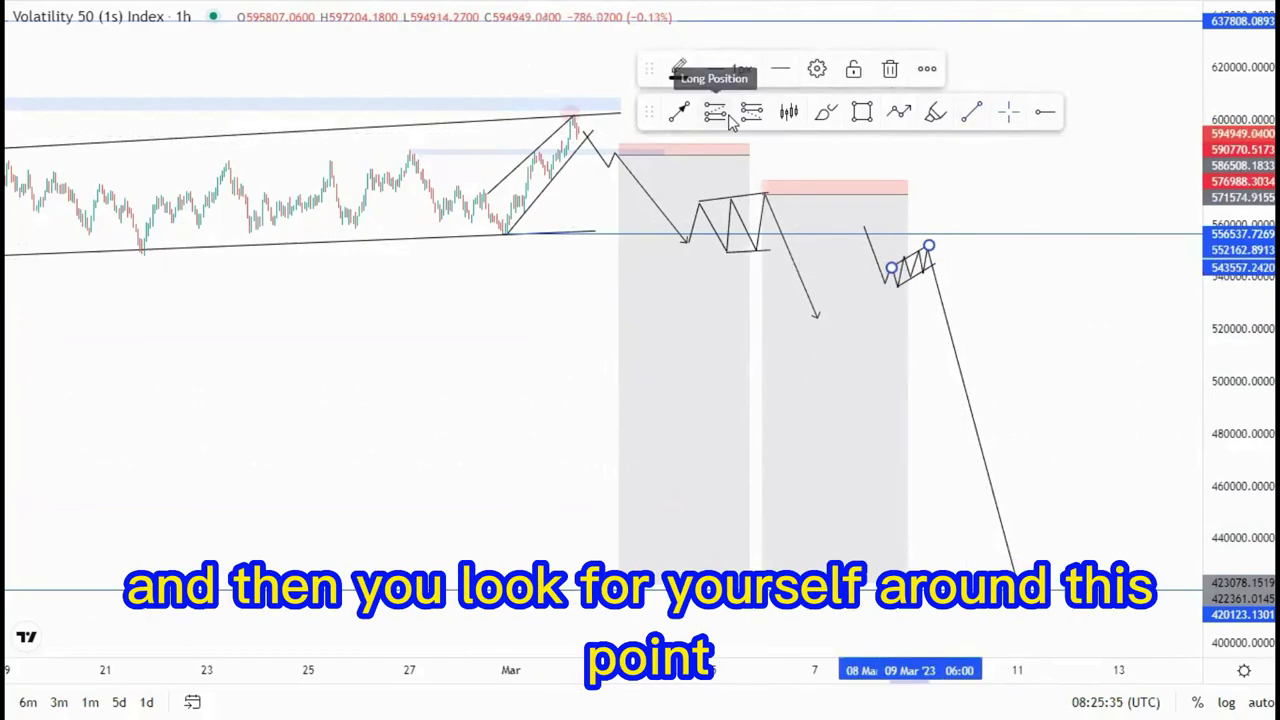
# Place a short position below the flag at about 540,689 with a stop at about 560,051 and a target at about 422,361.
pyautogui.click(679, 112)
pyautogui.click(929, 274)
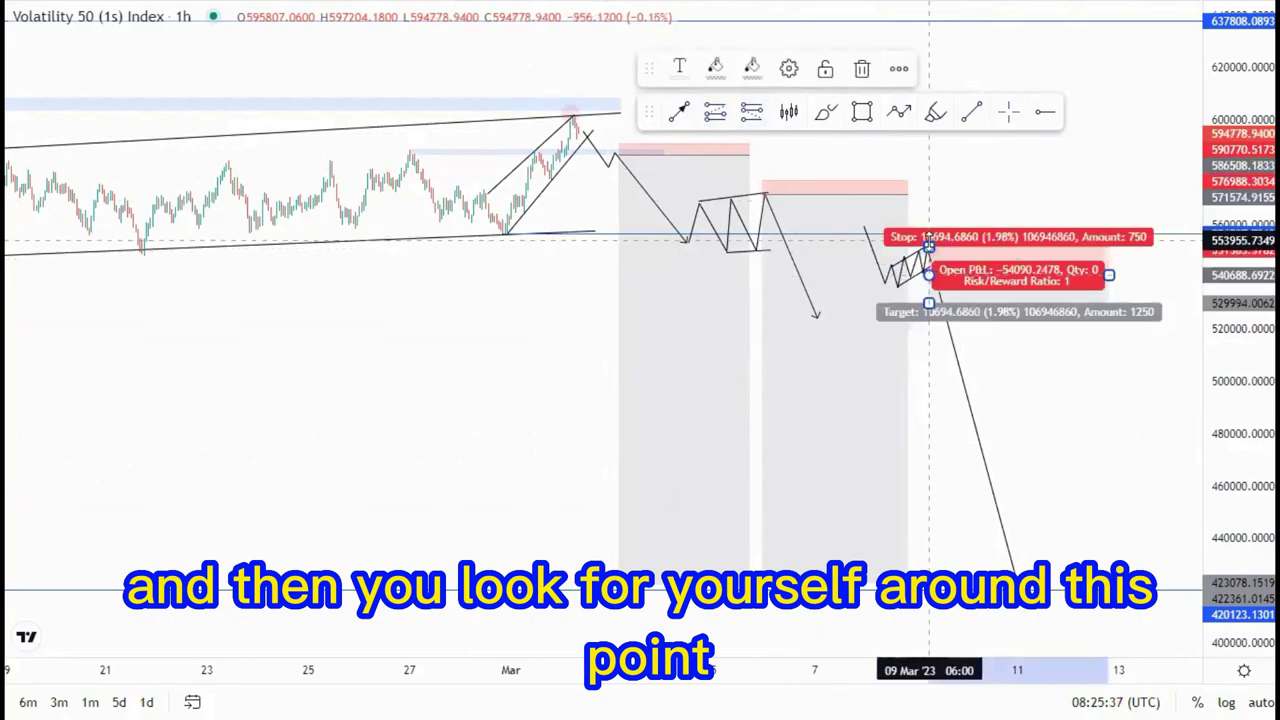
pyautogui.moveTo(929, 236); pyautogui.dragTo(929, 224)
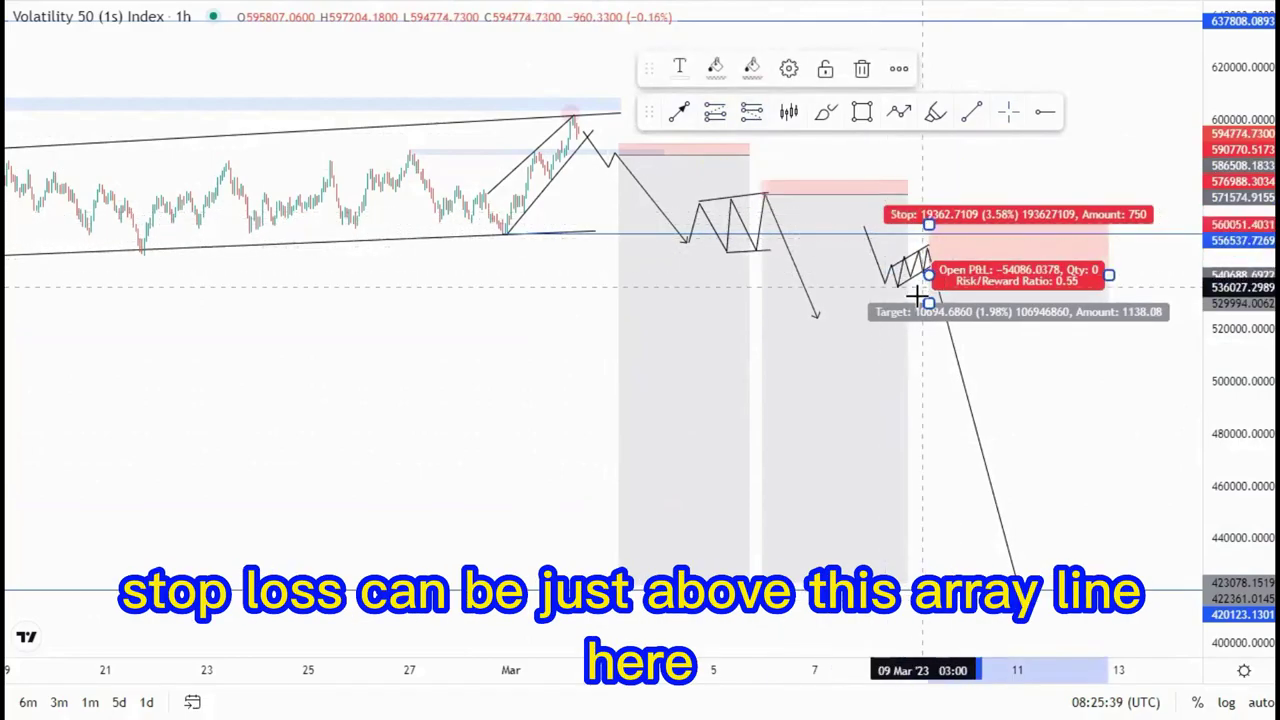
pyautogui.moveTo(929, 301); pyautogui.dragTo(929, 592)
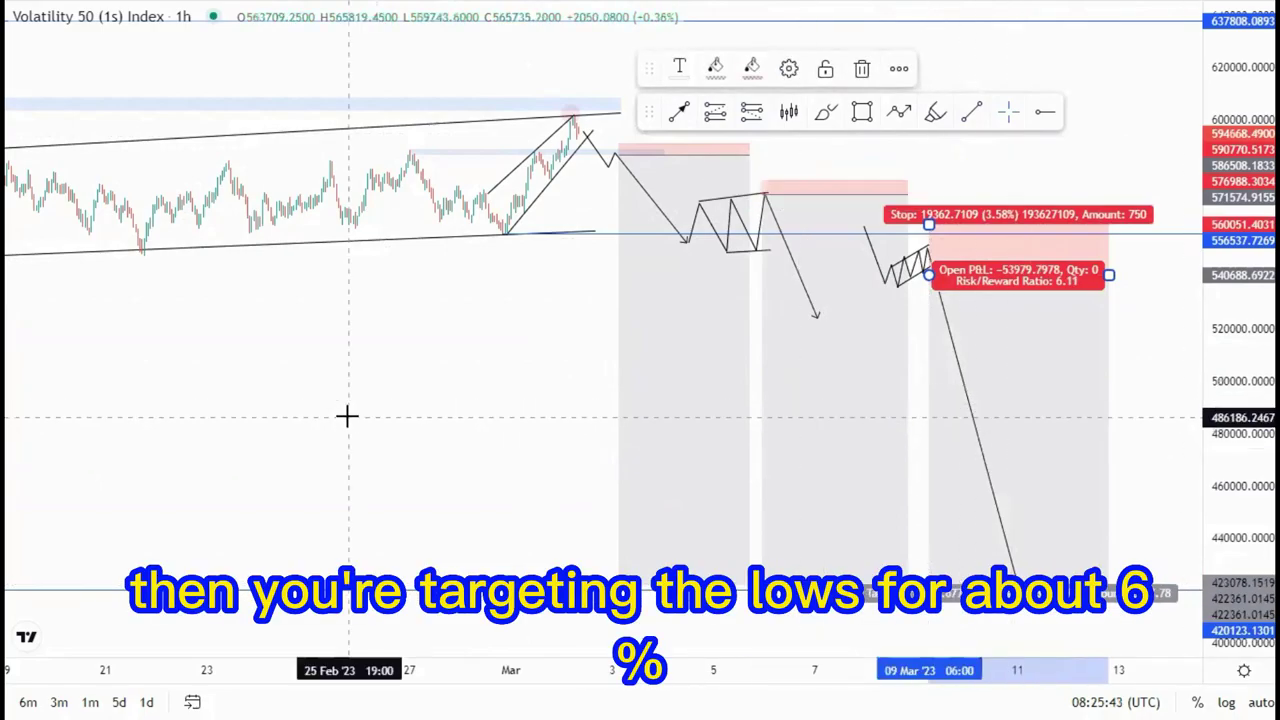
pyautogui.scroll(-5, 349, 414)
pyautogui.moveTo(1237, 225); pyautogui.dragTo(1188, 424)
pyautogui.moveTo(700, 427); pyautogui.dragTo(586, 423)
pyautogui.scroll(3, 700, 425)
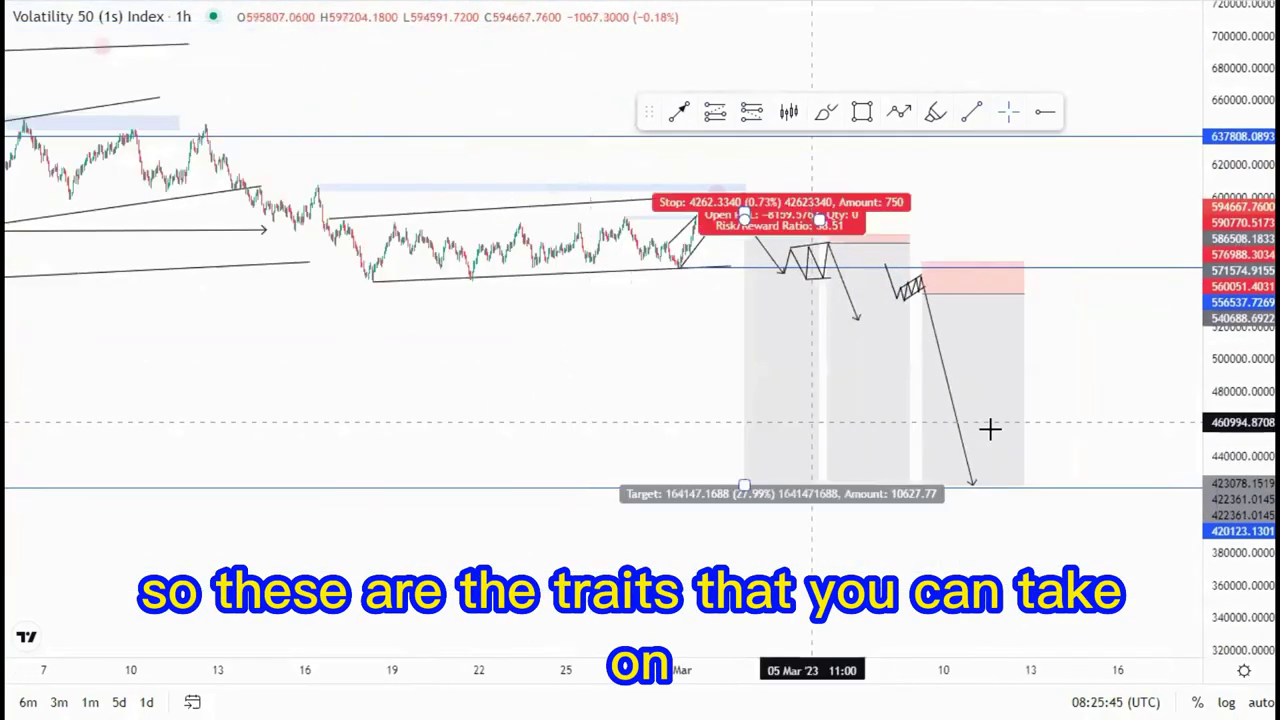
pyautogui.moveTo(1237, 475); pyautogui.dragTo(1237, 427)
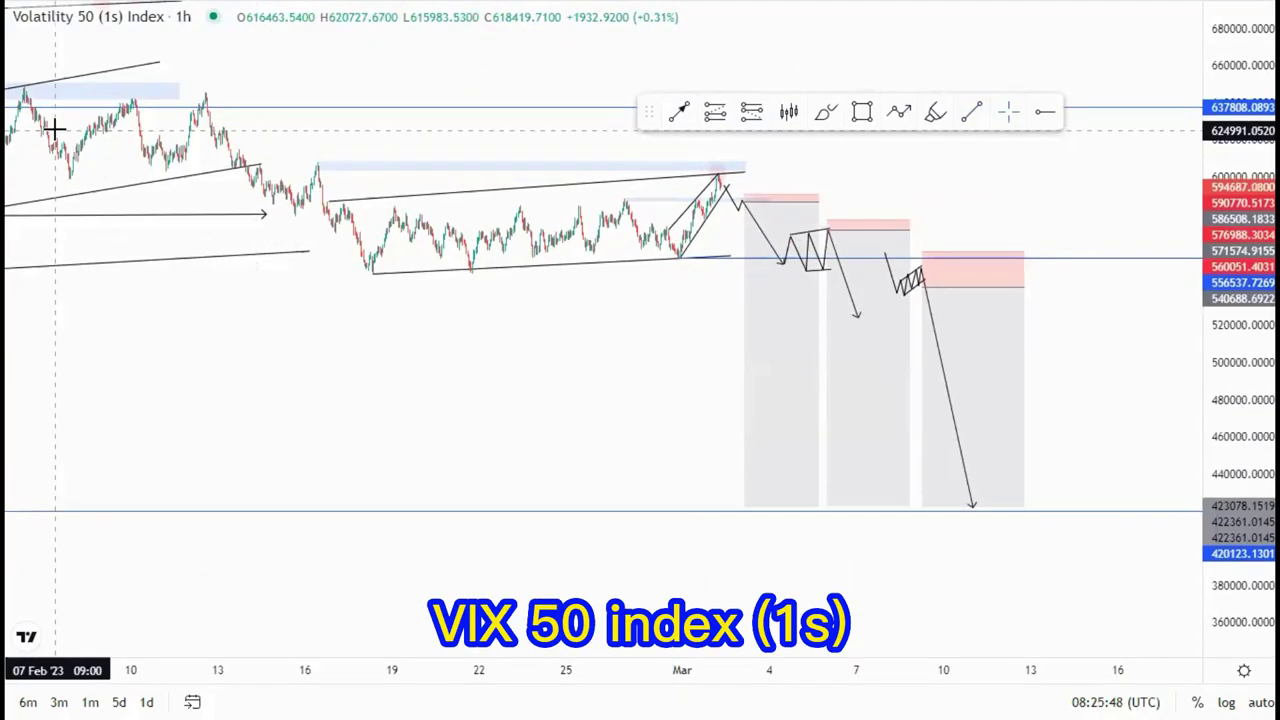